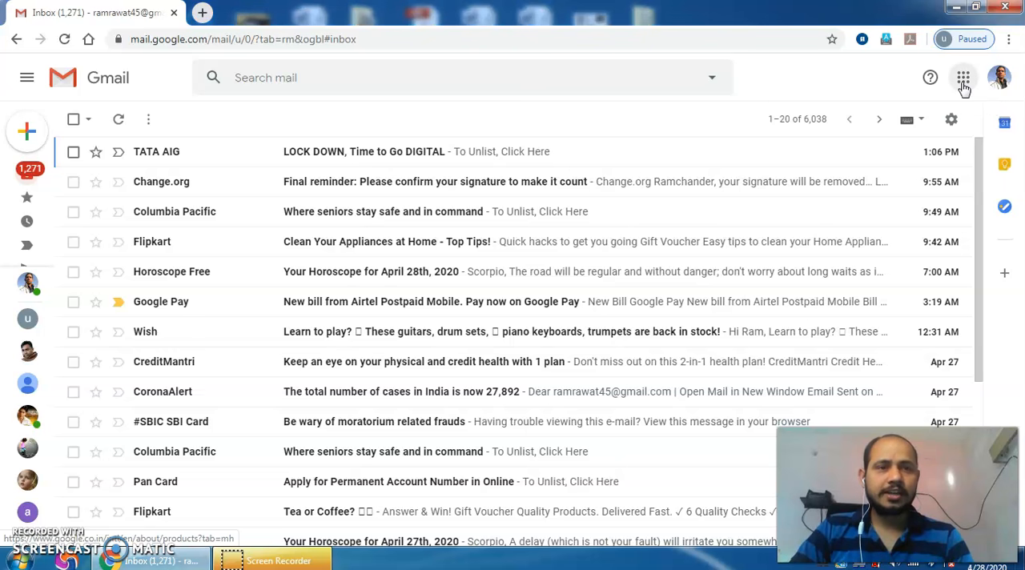
Step: Go to Google Docs from the Google apps list and switch to Google Forms
{"action": "left_click", "coordinate": [963, 85]}
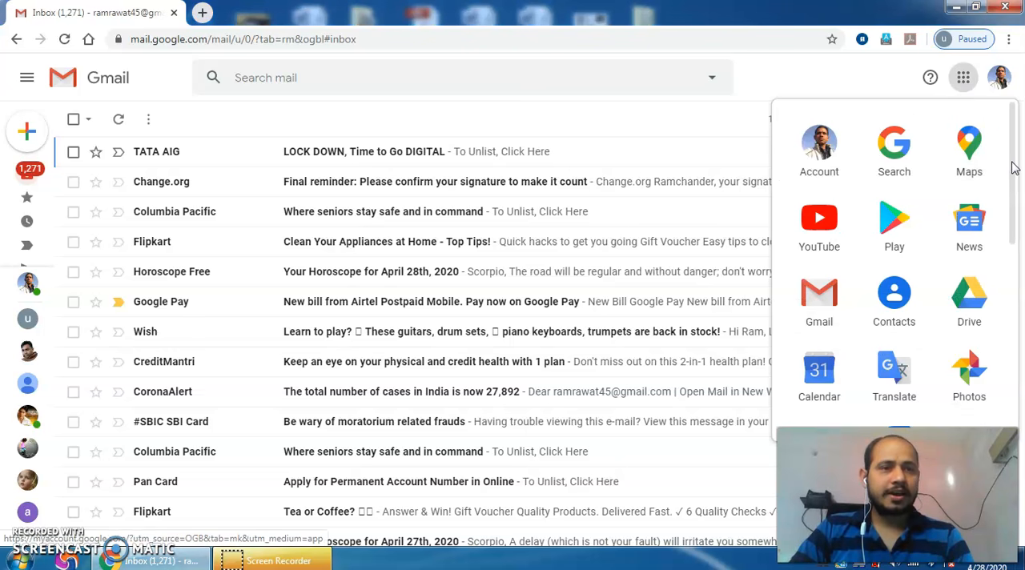
{"action": "scroll", "coordinate": [1015, 226], "scroll_direction": "down", "scroll_amount": 3}
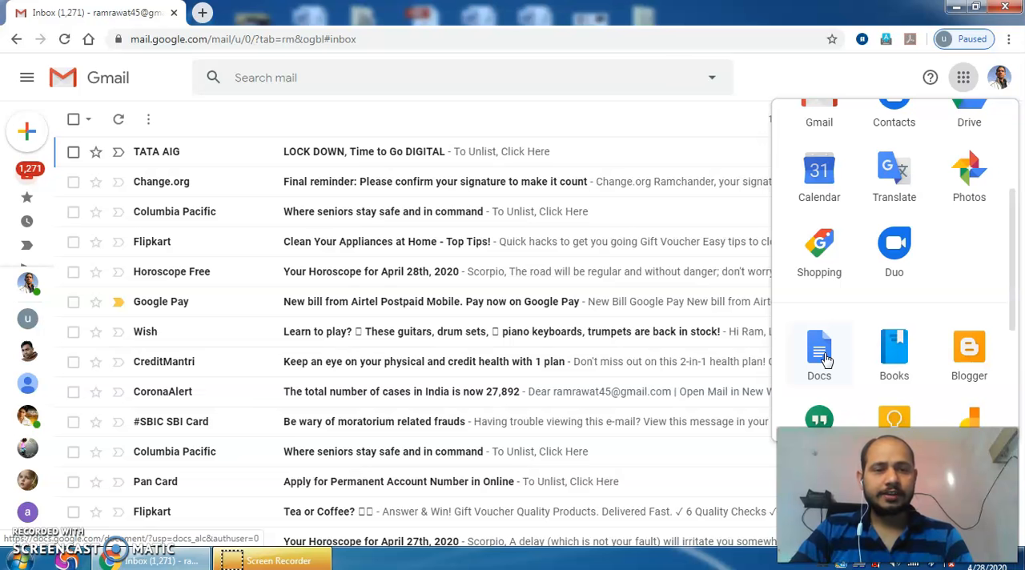
{"action": "left_click", "coordinate": [826, 360]}
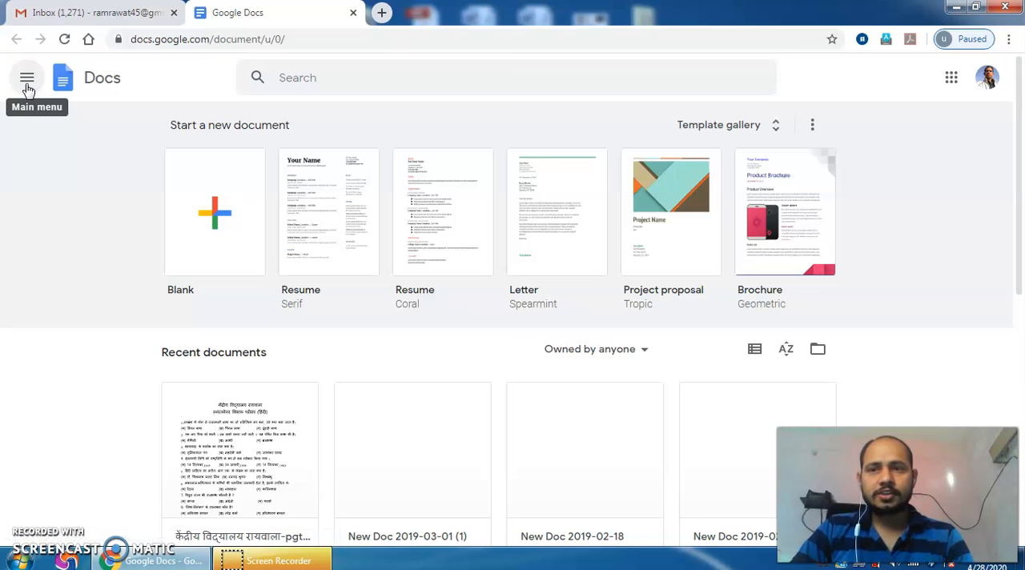
{"action": "left_click", "coordinate": [28, 87]}
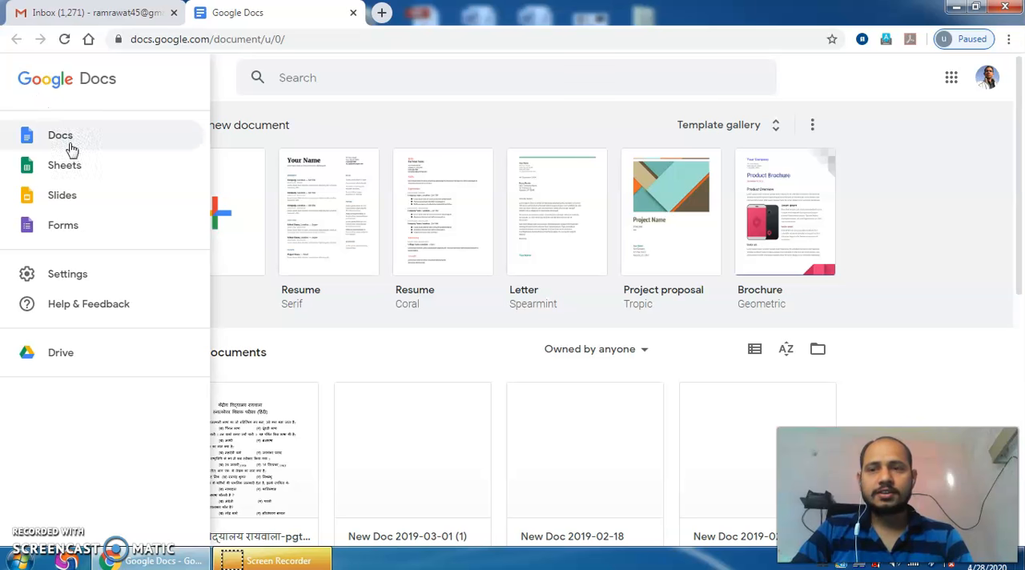
{"action": "left_click", "coordinate": [64, 227]}
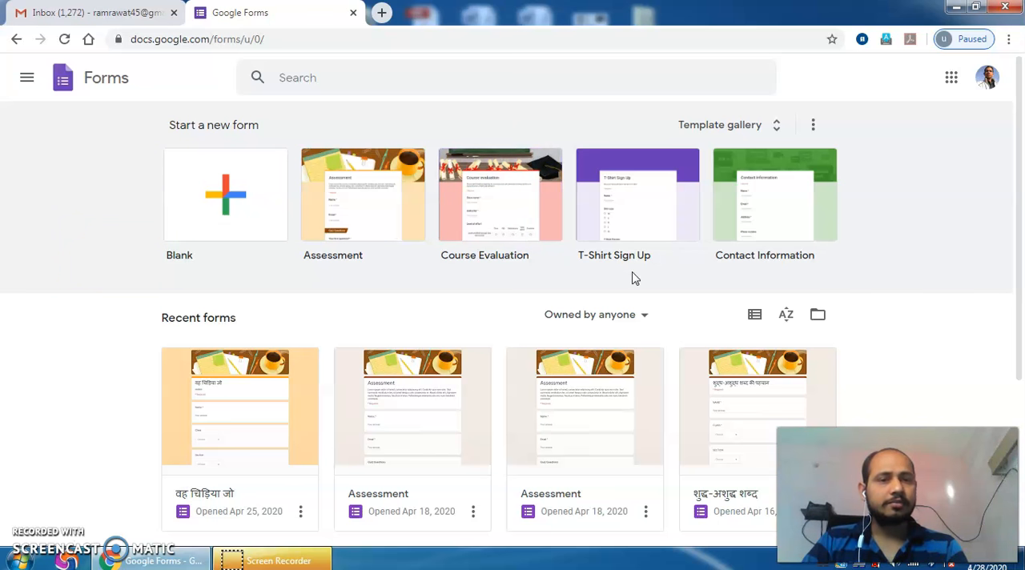
Step: Create a new form from the Assessment template in the Education section of the full template gallery
{"action": "left_click", "coordinate": [776, 127]}
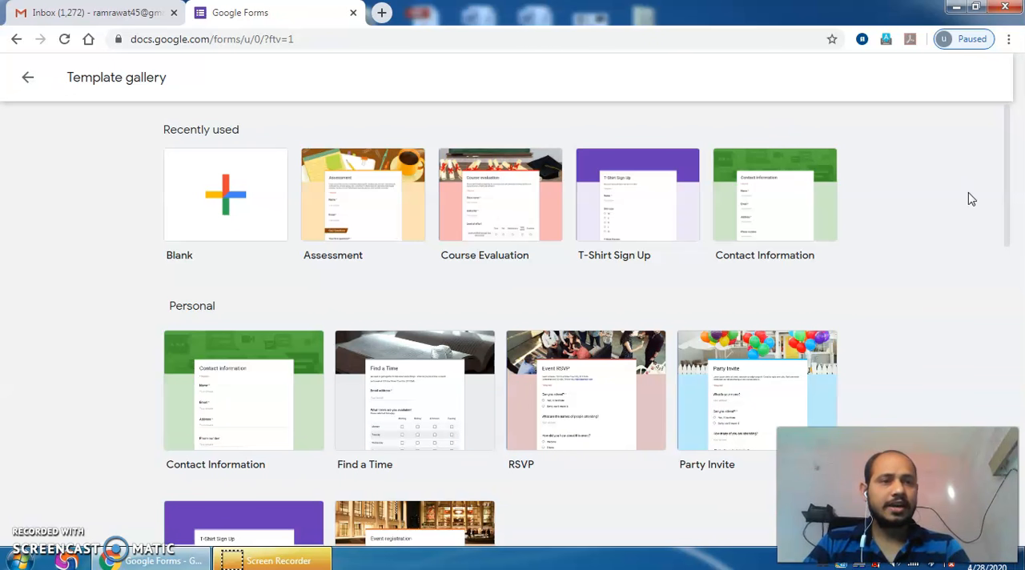
{"action": "left_click_drag", "start_coordinate": [1010, 184], "coordinate": [1013, 413]}
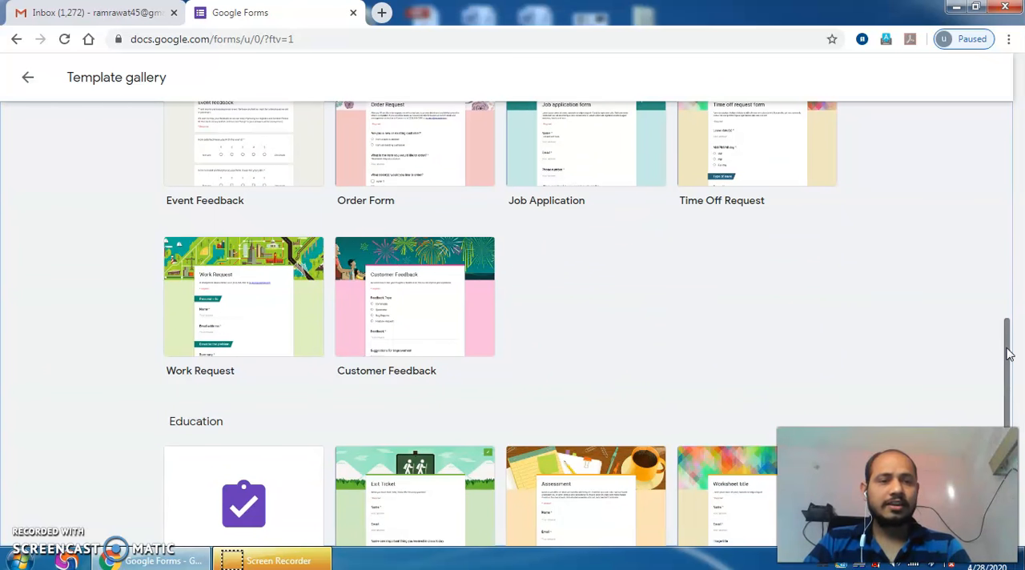
{"action": "left_click_drag", "start_coordinate": [1008, 353], "coordinate": [1013, 401]}
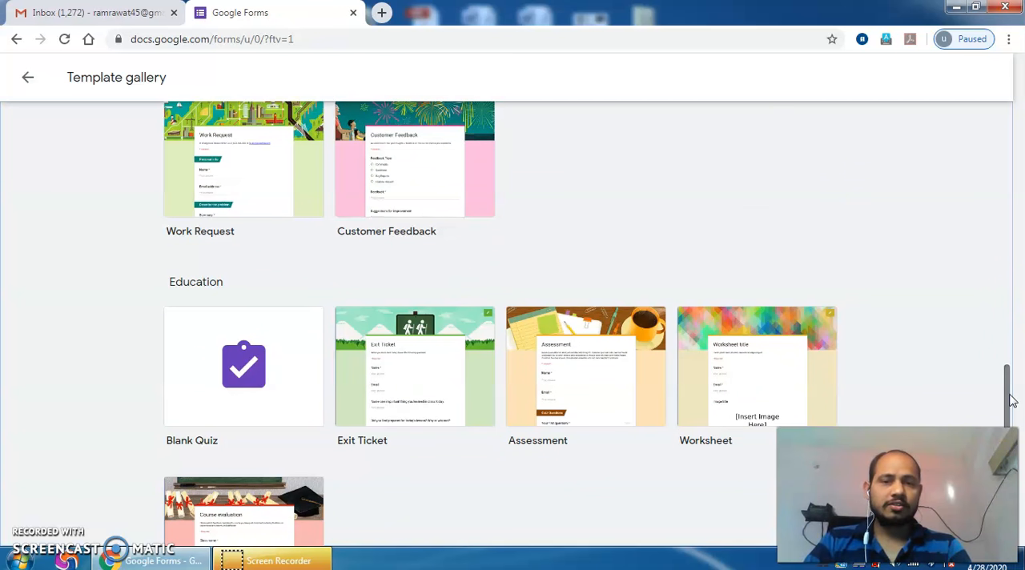
{"action": "left_click", "coordinate": [579, 353]}
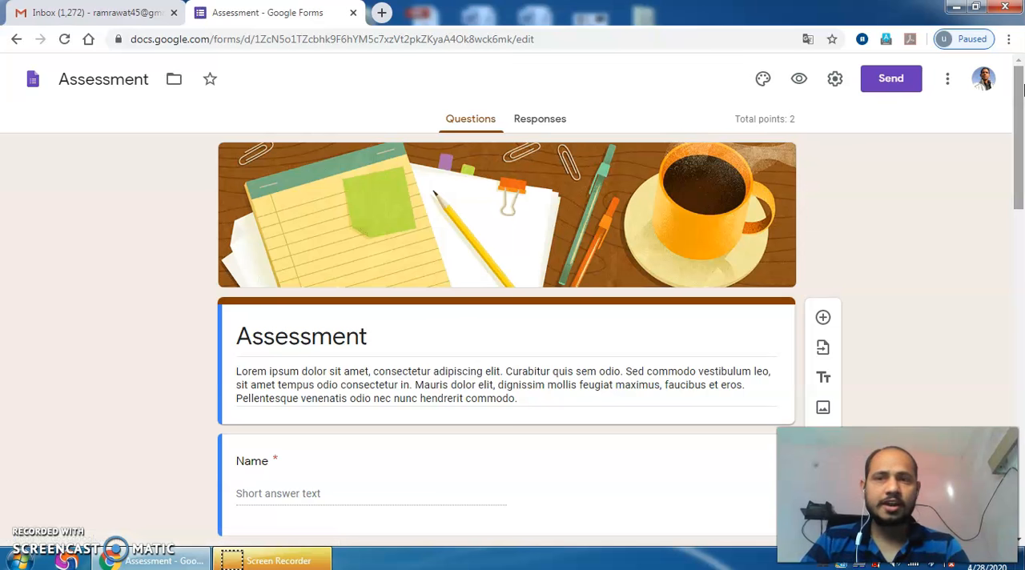
Step: Rename the form file as "संज्ञा", using Hindi transliteration input
{"action": "left_click", "coordinate": [149, 83]}
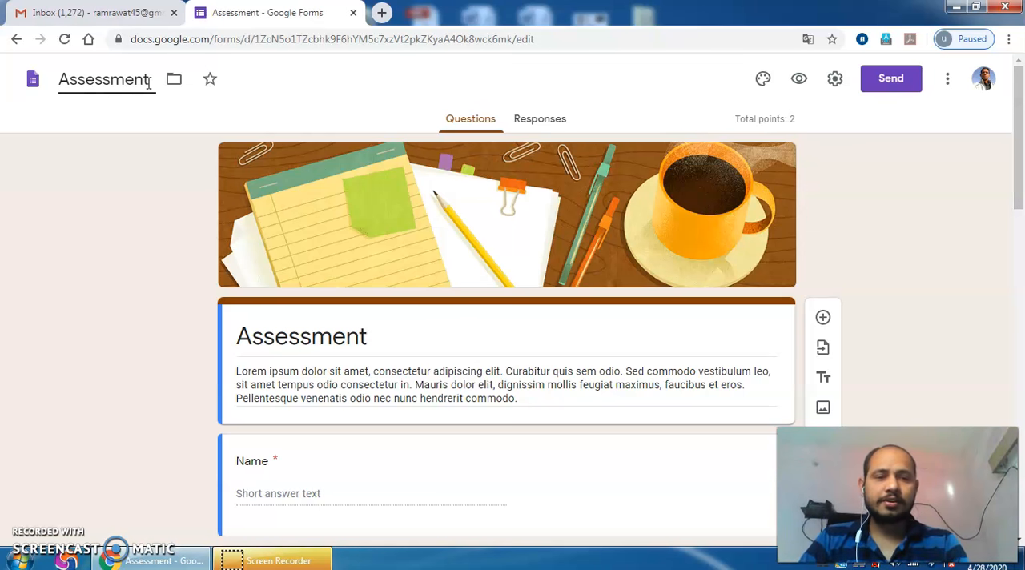
{"action": "key", "text": "BackSpace"}
{"action": "key", "text": "BackSpace"}
{"action": "key", "text": "BackSpace"}
{"action": "key", "text": "BackSpace"}
{"action": "key", "text": "BackSpace"}
{"action": "key", "text": "BackSpace"}
{"action": "key", "text": "BackSpace"}
{"action": "key", "text": "BackSpace"}
{"action": "key", "text": "BackSpace"}
{"action": "key", "text": "BackSpace"}
{"action": "type", "text": "U"}
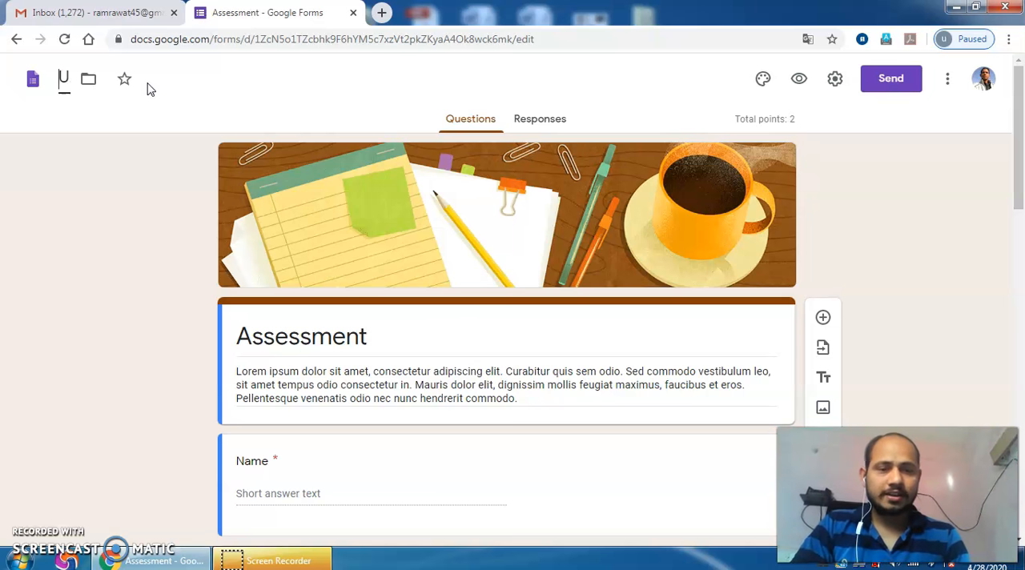
{"action": "type", "text": "sangyaan"}
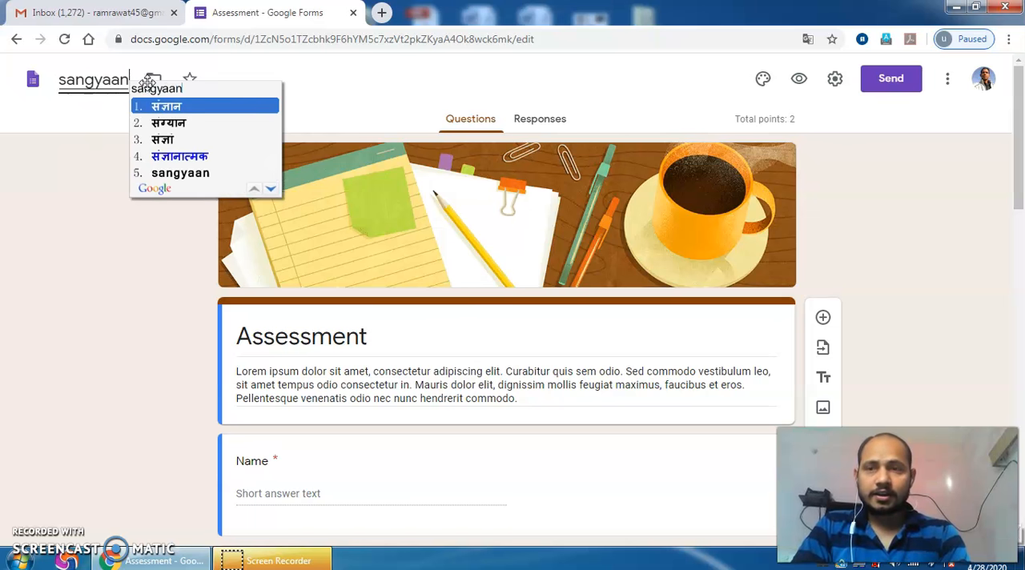
{"action": "key", "text": "BackSpace"}
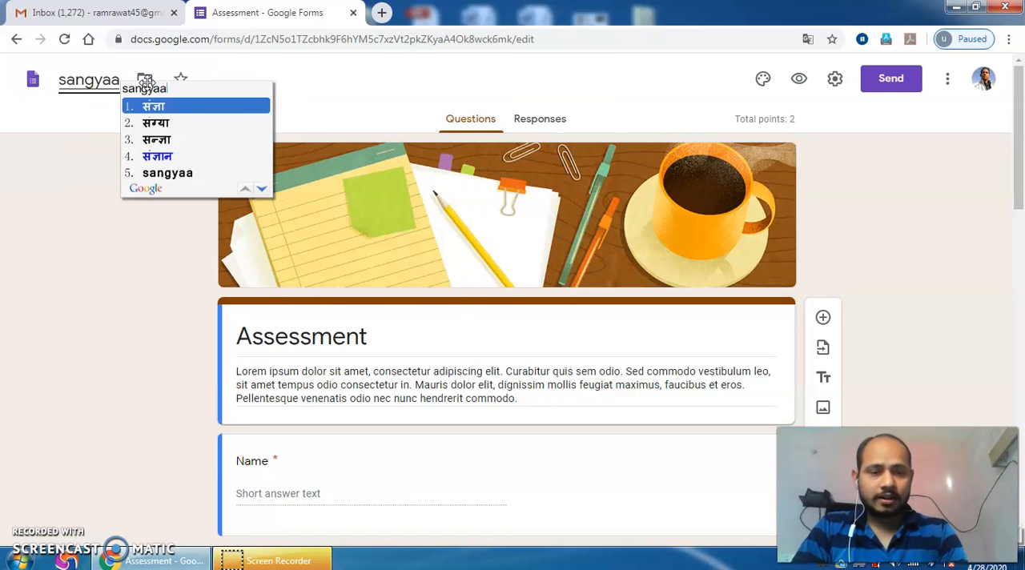
{"action": "key", "text": "space"}
Step: Copy the file name "संज्ञा" and replace the form's "Assessment" heading with it
{"action": "key", "text": "shift+Left"}
{"action": "key", "text": "shift+Left"}
{"action": "key", "text": "shift+Left"}
{"action": "key", "text": "ctrl+c"}
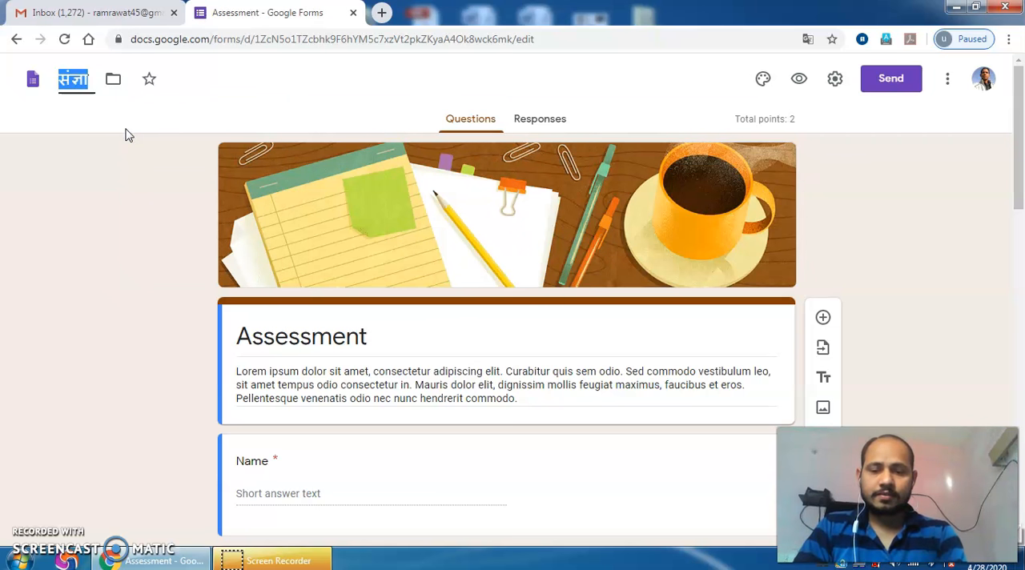
{"action": "double_click", "coordinate": [338, 337]}
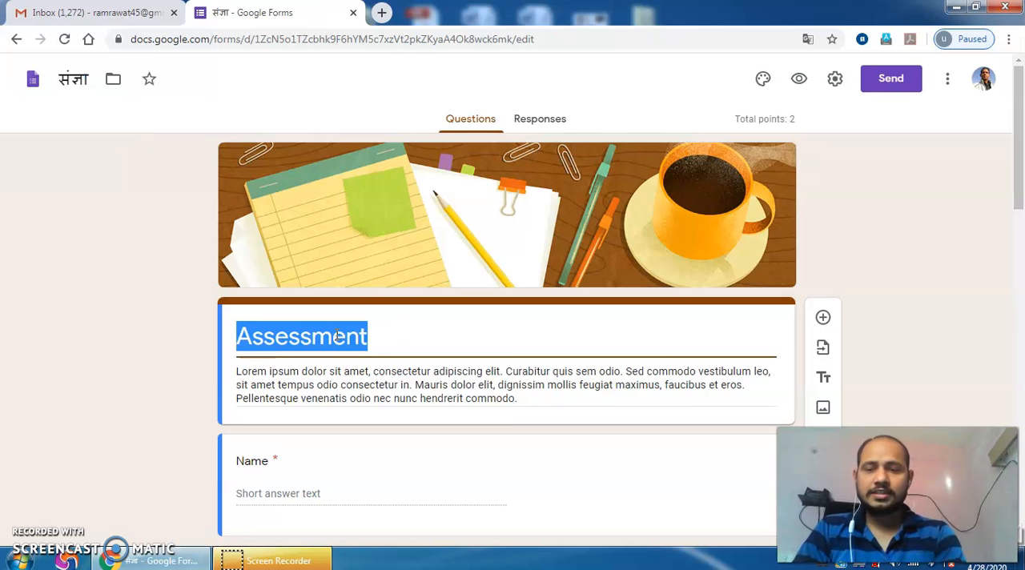
{"action": "key", "text": "ctrl+v"}
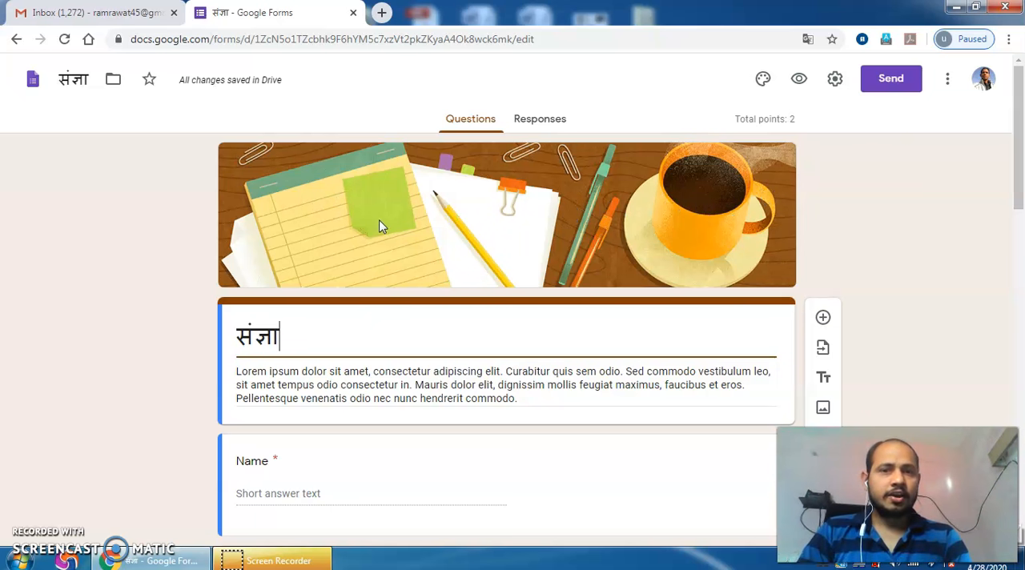
Step: Show the form's theme options and look through the Work and School header images without choosing one
{"action": "left_click", "coordinate": [763, 81]}
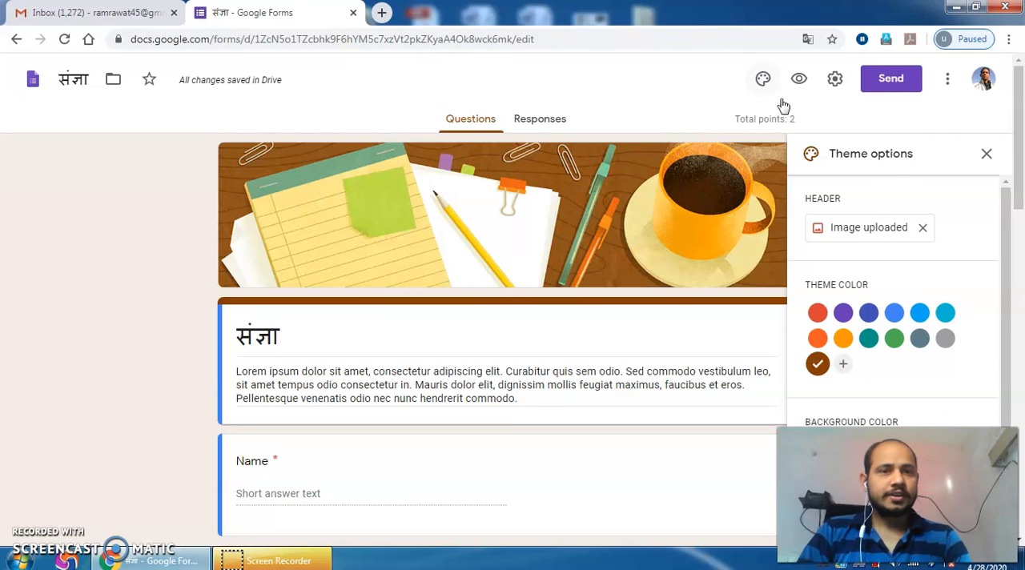
{"action": "left_click", "coordinate": [882, 231]}
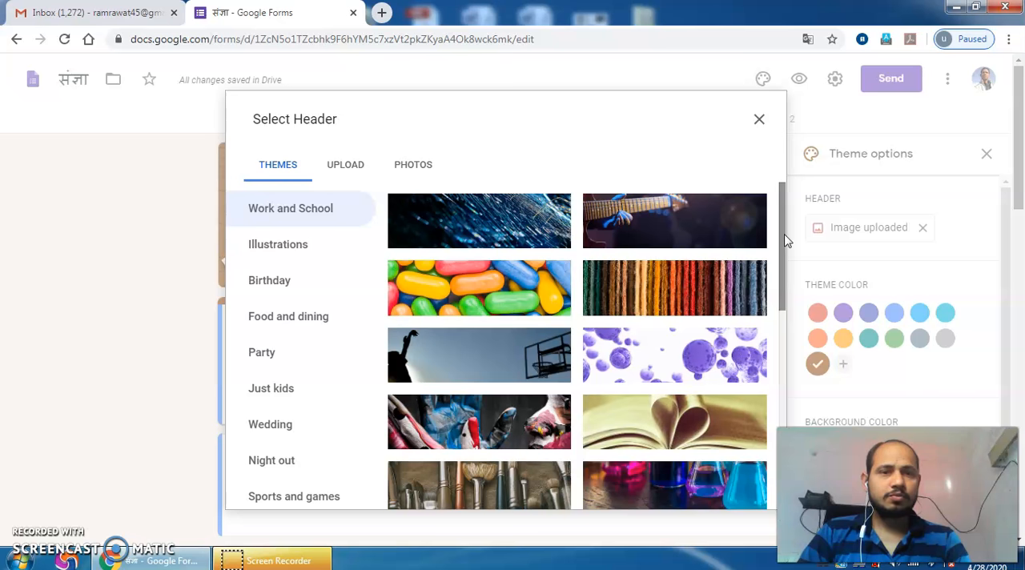
{"action": "left_click_drag", "start_coordinate": [783, 232], "coordinate": [787, 307]}
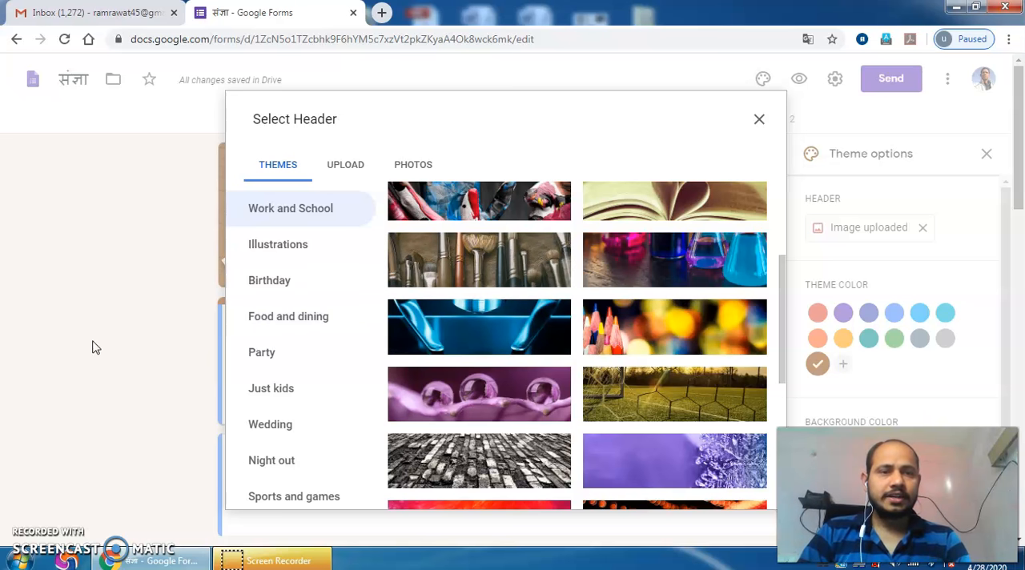
{"action": "left_click", "coordinate": [760, 121]}
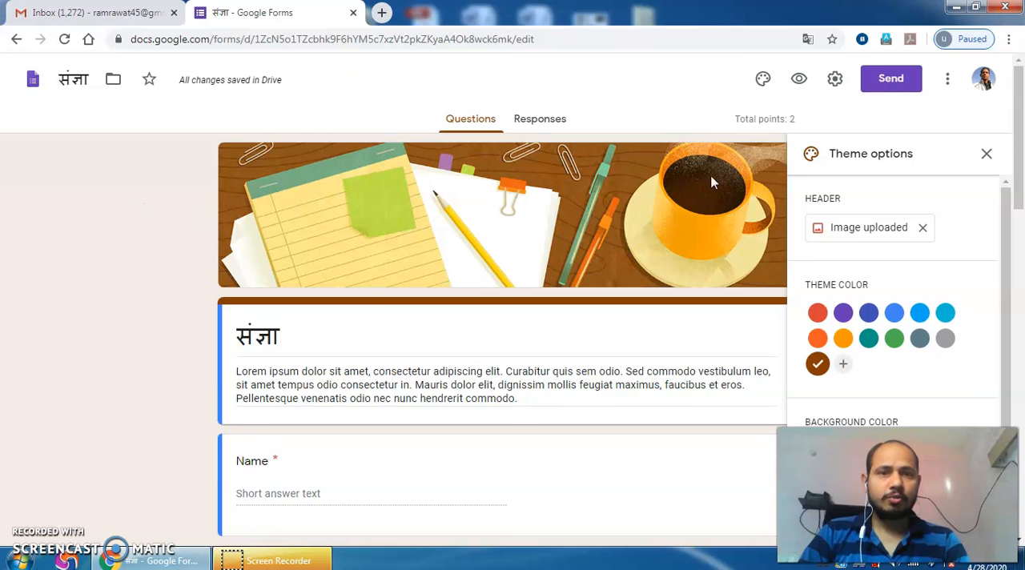
Step: Set the theme color to red and the background to Dark #f2beb9, keeping the Basic font style
{"action": "left_click", "coordinate": [818, 314]}
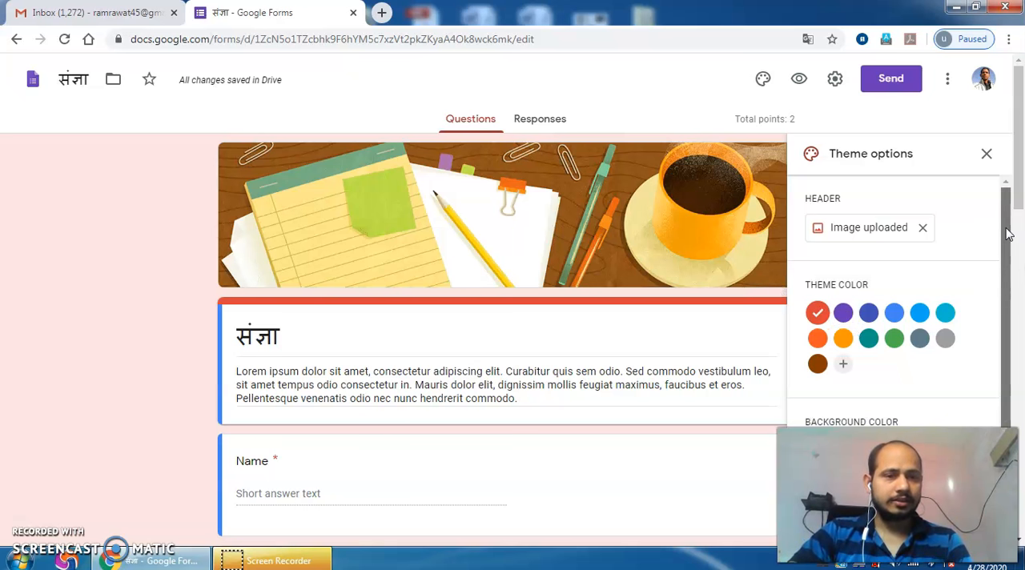
{"action": "scroll", "coordinate": [1011, 283], "scroll_direction": "down", "scroll_amount": 1}
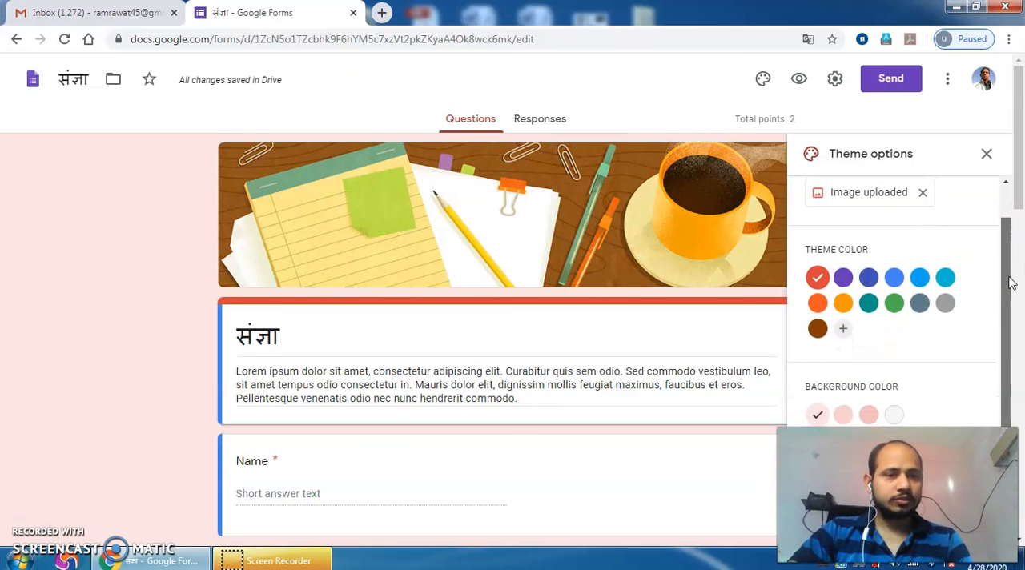
{"action": "left_click", "coordinate": [871, 416]}
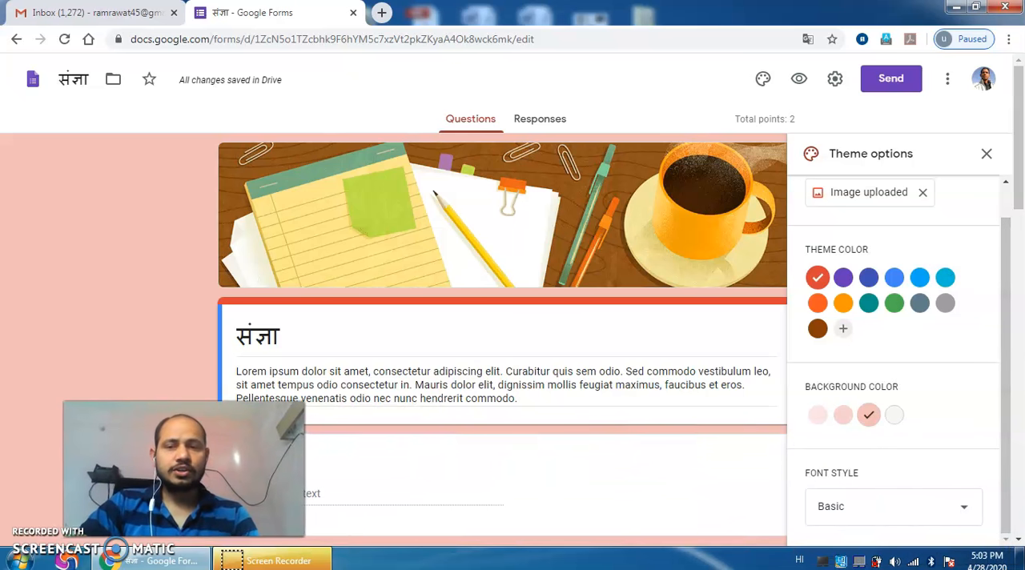
{"action": "left_click", "coordinate": [898, 510]}
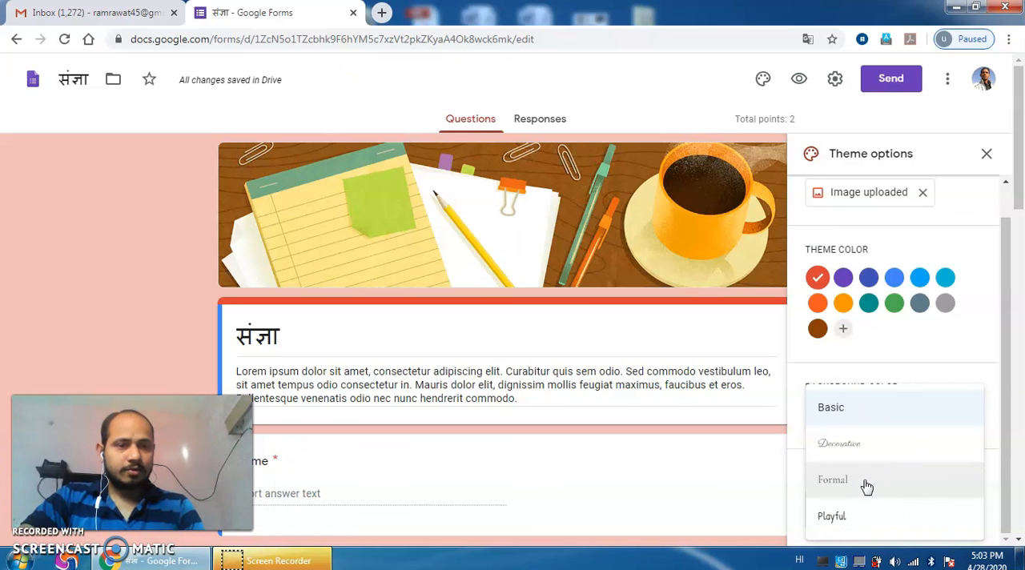
{"action": "left_click", "coordinate": [873, 408]}
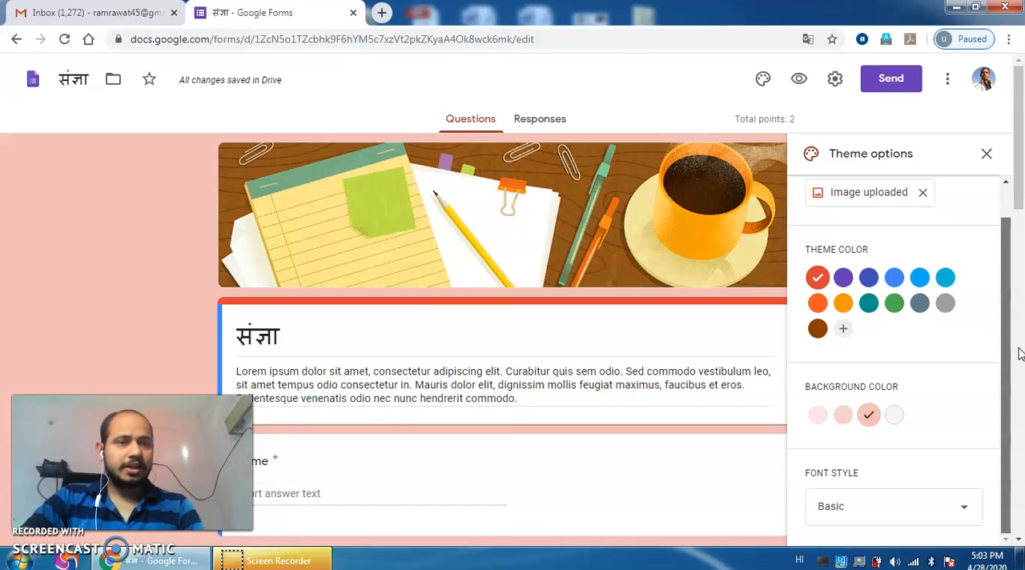
{"action": "scroll", "coordinate": [1009, 201], "scroll_direction": "up", "scroll_amount": 1}
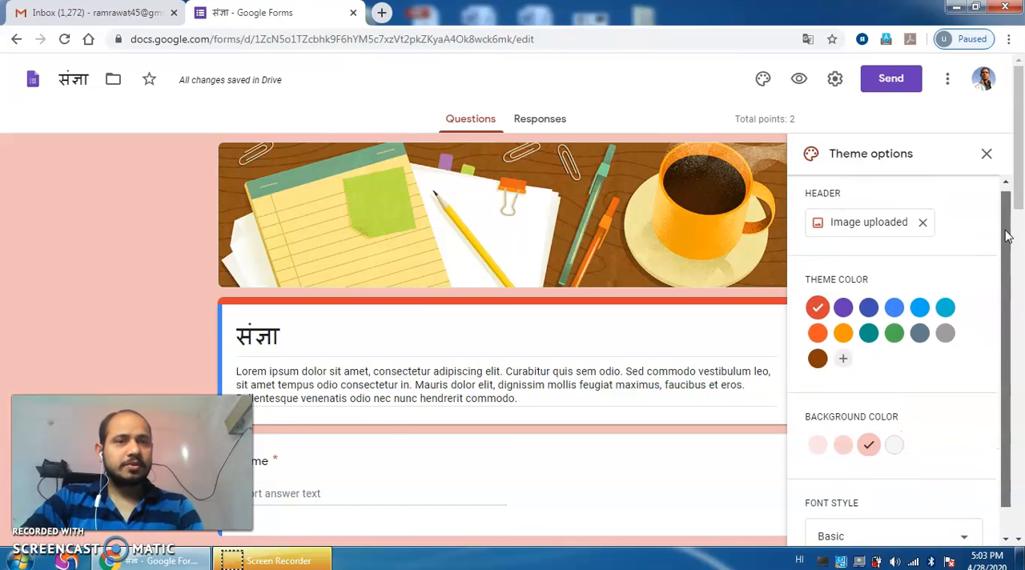
{"action": "left_click", "coordinate": [987, 154]}
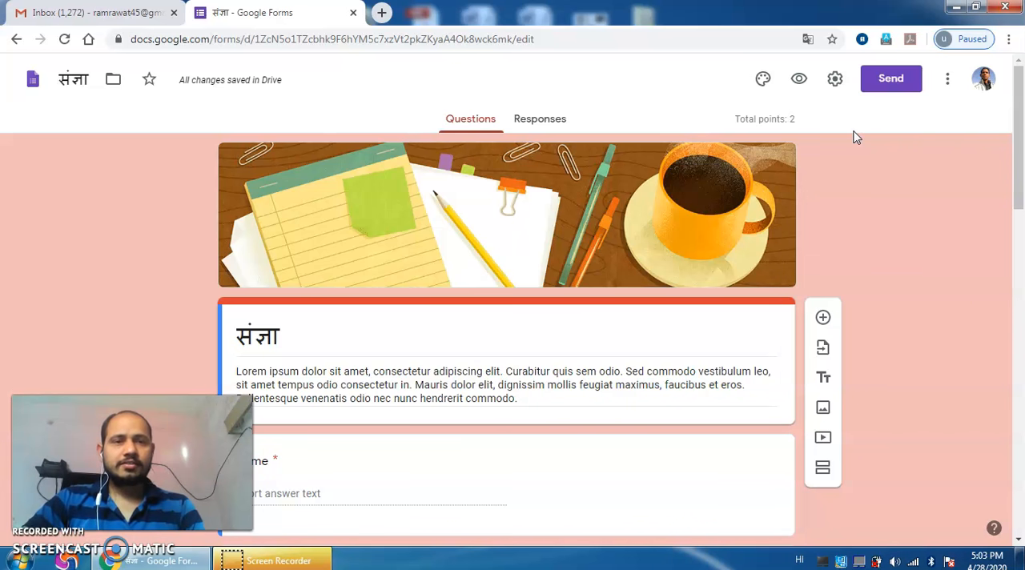
Step: In the general settings, keep only Limit to 1 response enabled and also let respondents see summary charts and text responses
{"action": "left_click", "coordinate": [835, 83]}
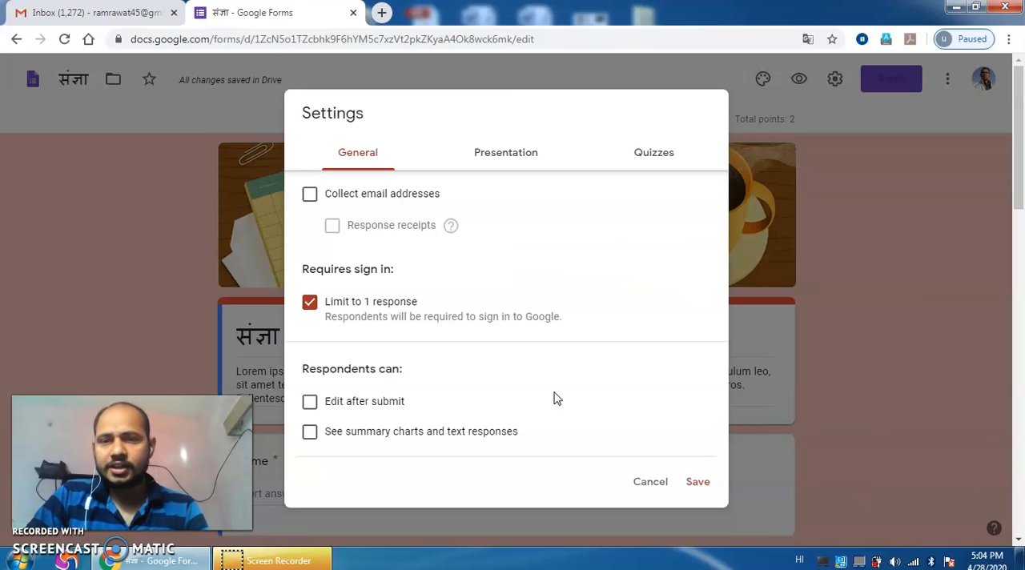
{"action": "left_click", "coordinate": [310, 199]}
{"action": "left_click", "coordinate": [310, 199]}
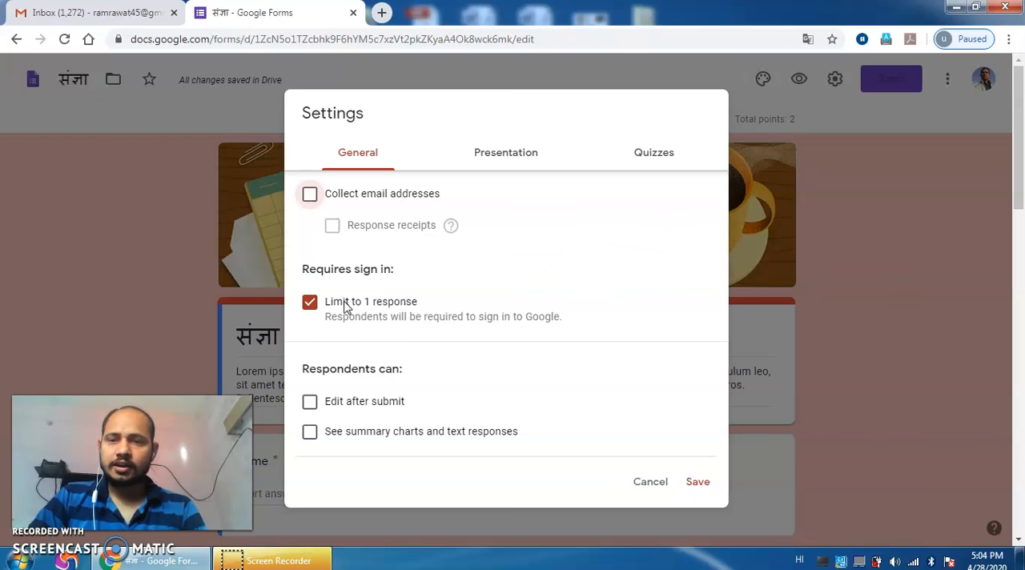
{"action": "left_click", "coordinate": [311, 305]}
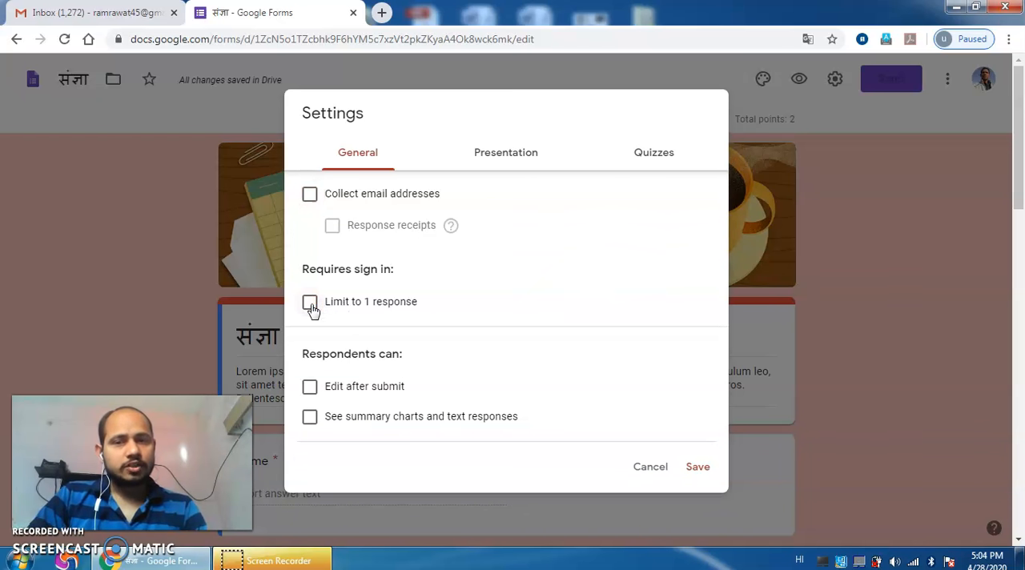
{"action": "left_click", "coordinate": [311, 304]}
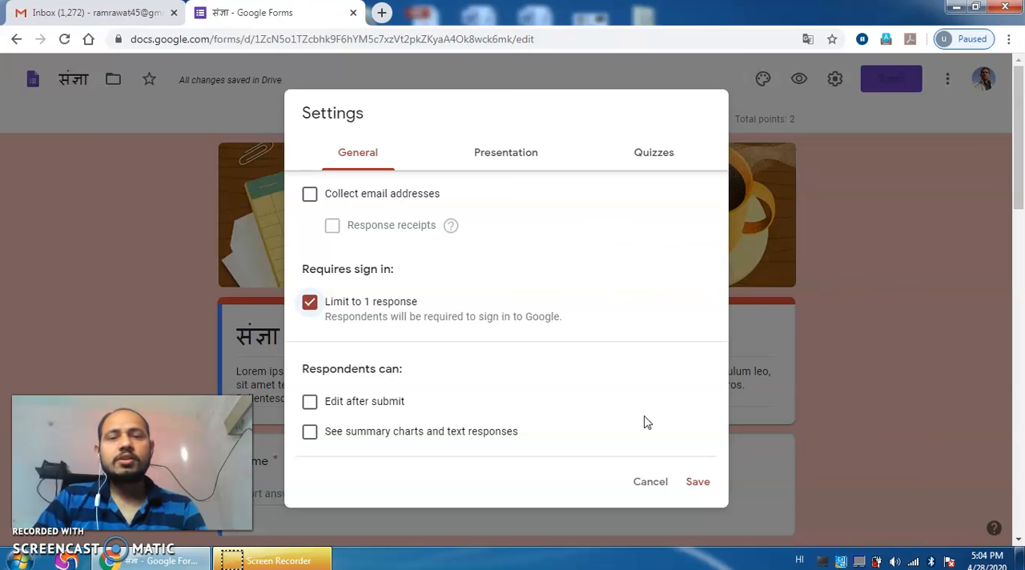
{"action": "left_click", "coordinate": [310, 406]}
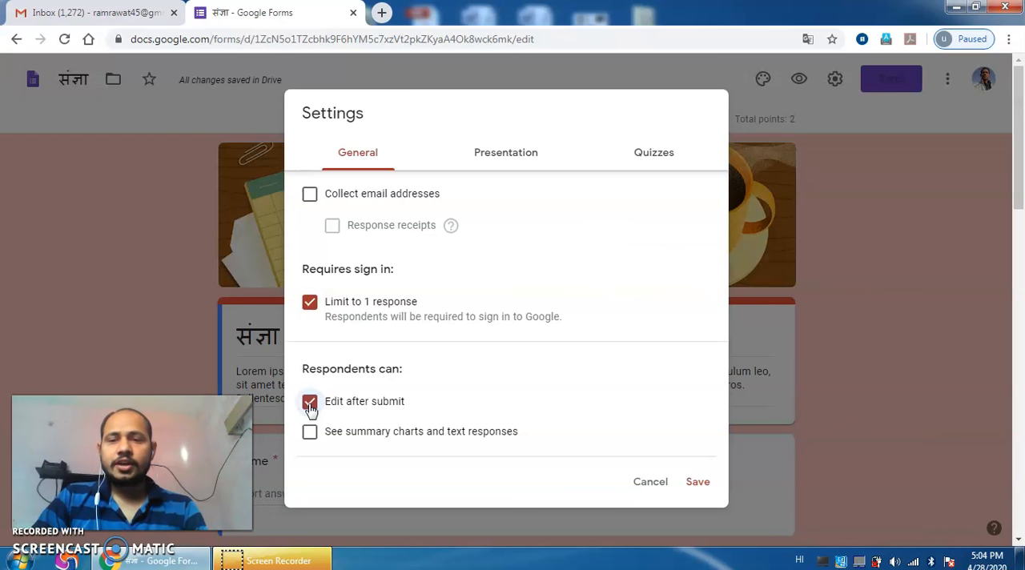
{"action": "left_click", "coordinate": [310, 406]}
{"action": "scroll", "coordinate": [529, 374], "scroll_direction": "down", "scroll_amount": 2}
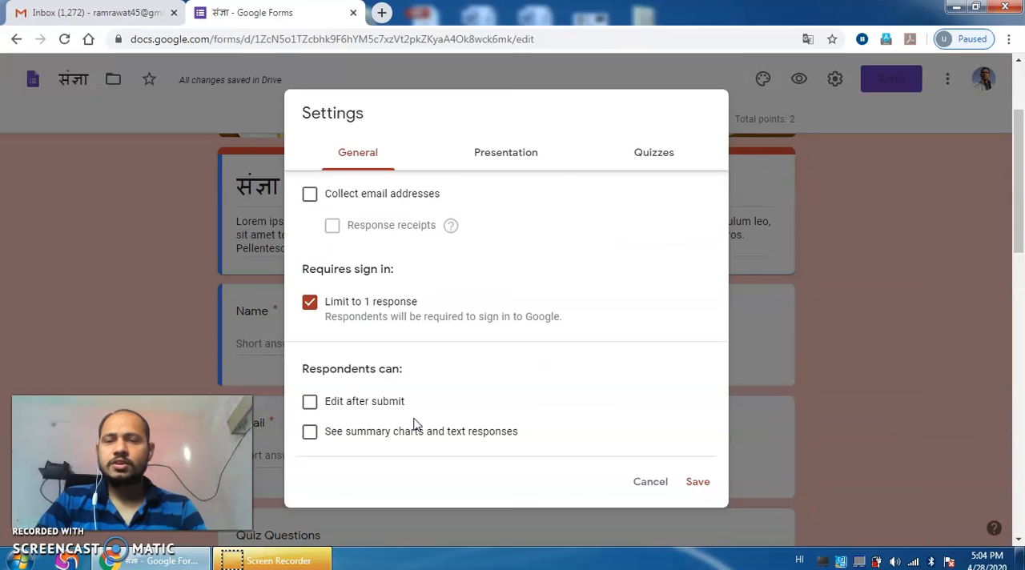
{"action": "left_click", "coordinate": [310, 436]}
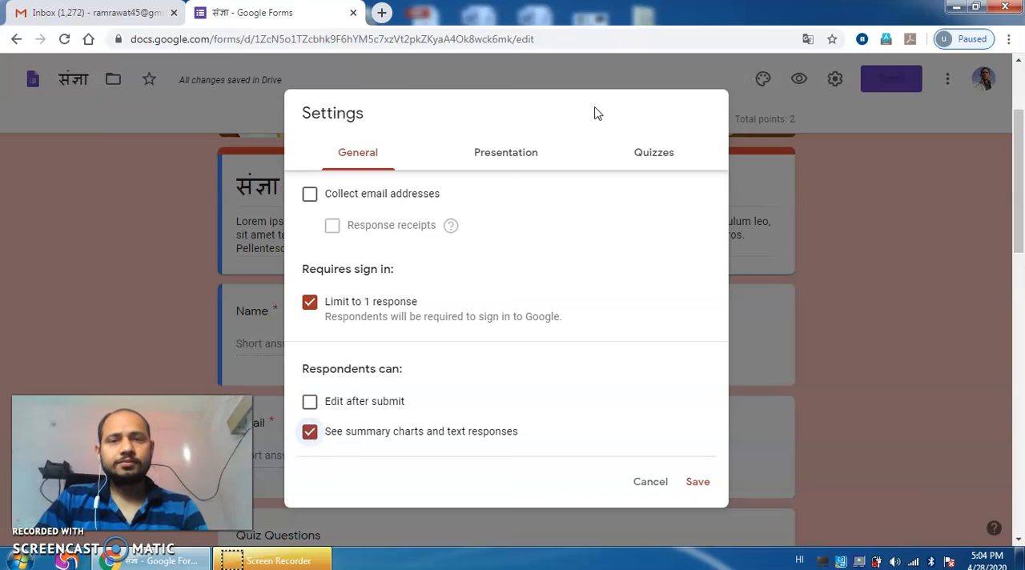
Step: Enable the progress bar in the presentation settings, keep the quiz mode on with grades released immediately, and save the settings
{"action": "left_click", "coordinate": [503, 157]}
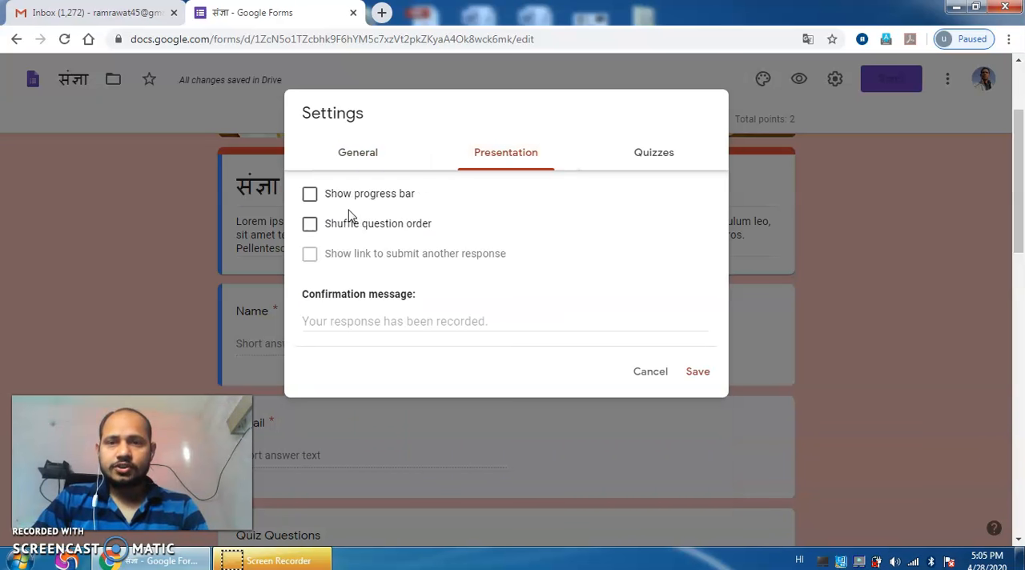
{"action": "left_click", "coordinate": [310, 196]}
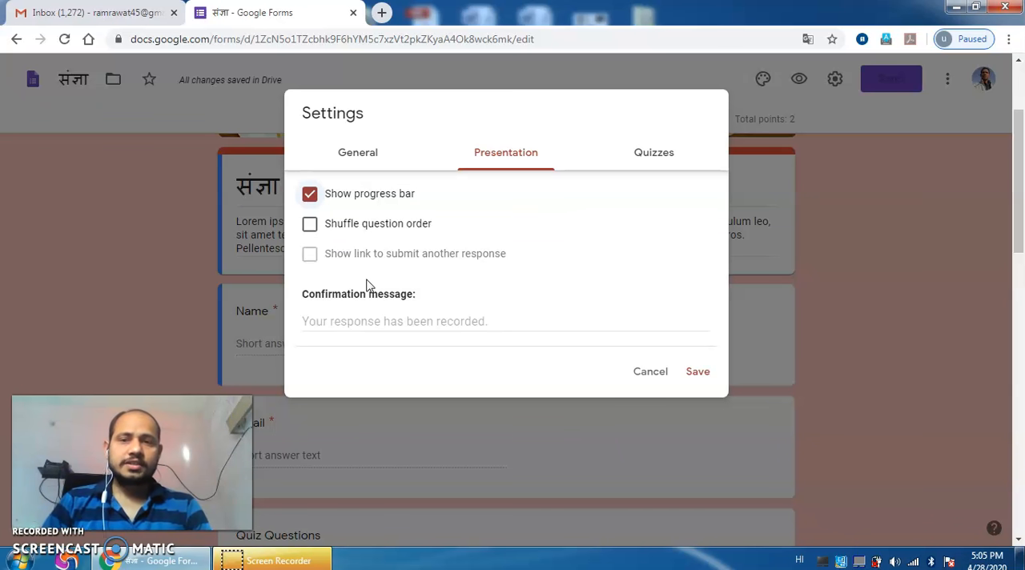
{"action": "left_click", "coordinate": [655, 165]}
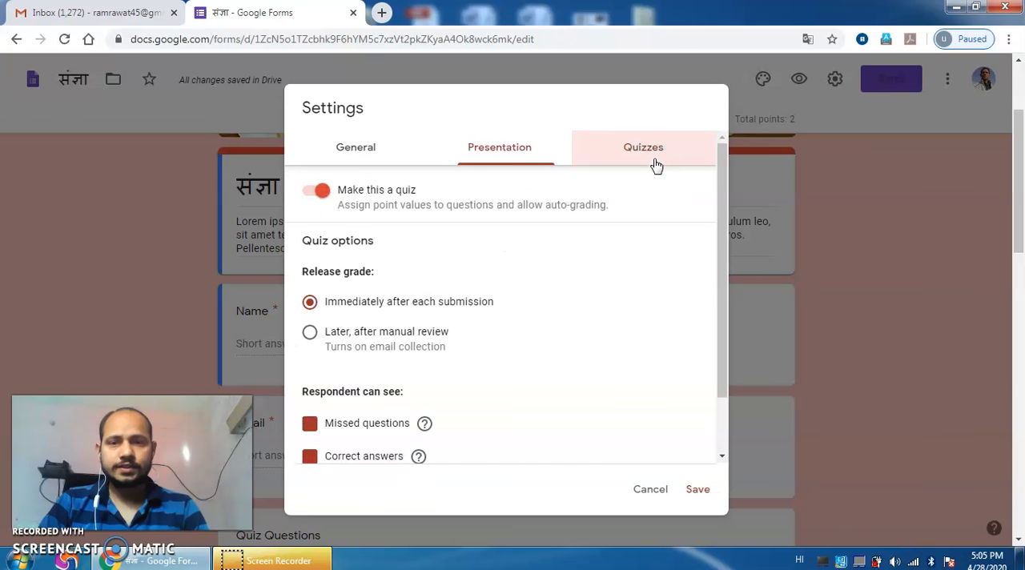
{"action": "left_click", "coordinate": [320, 193]}
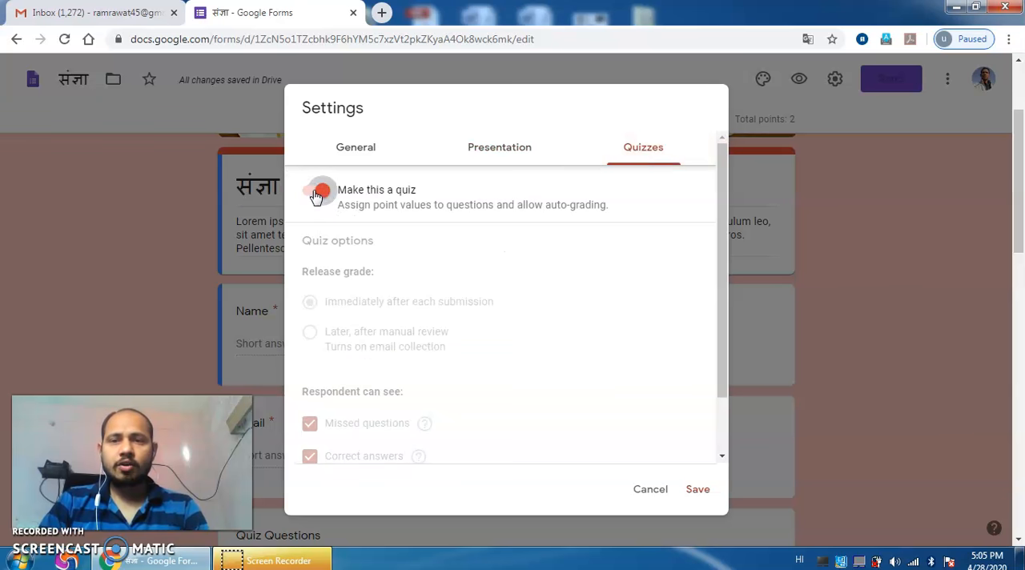
{"action": "left_click", "coordinate": [320, 193]}
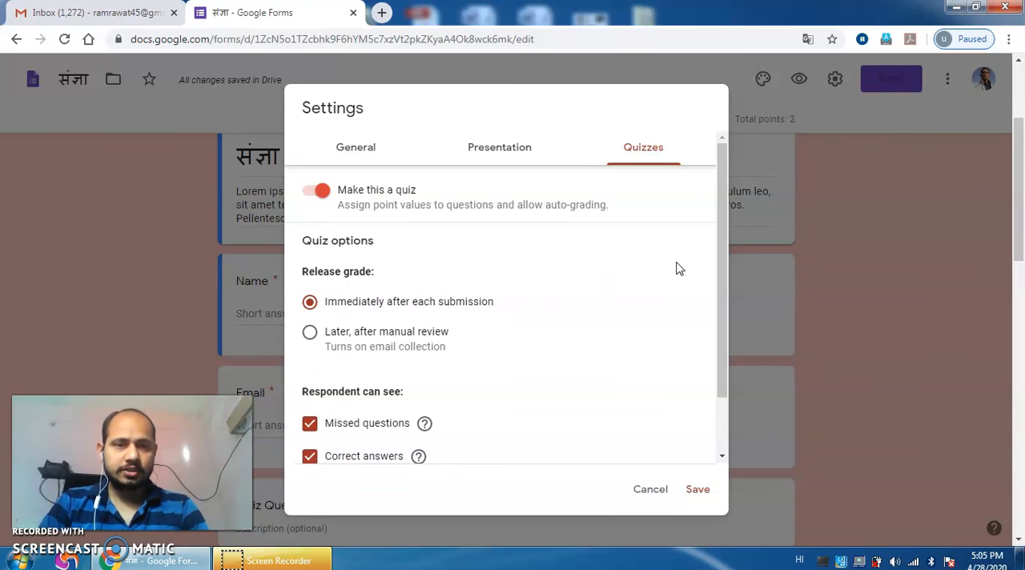
{"action": "left_click_drag", "start_coordinate": [723, 276], "coordinate": [723, 342]}
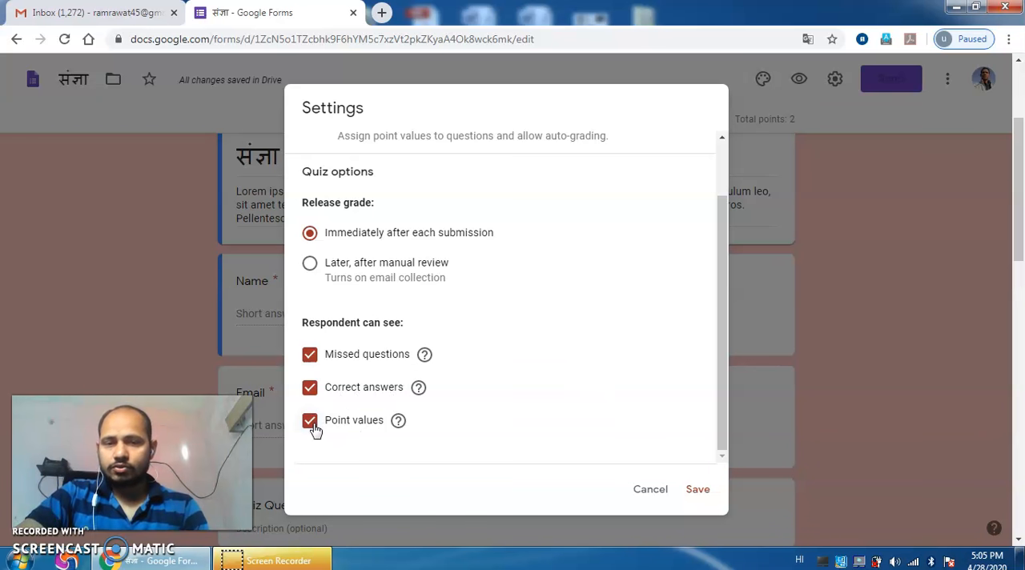
{"action": "left_click", "coordinate": [698, 490]}
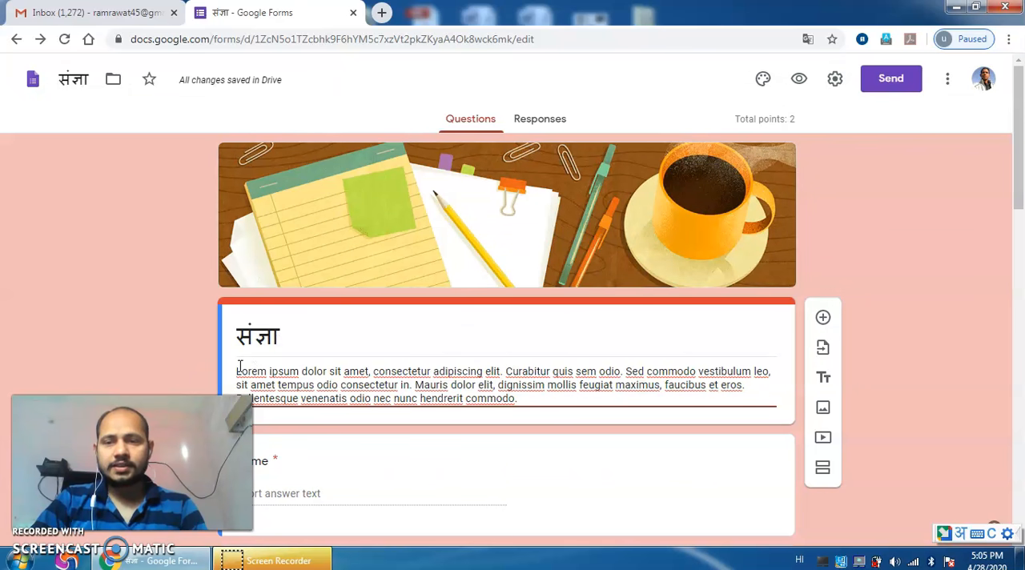
Step: Replace the form's placeholder description with "संज्ञा और उसके भेद"
{"action": "left_click_drag", "start_coordinate": [240, 370], "coordinate": [472, 398]}
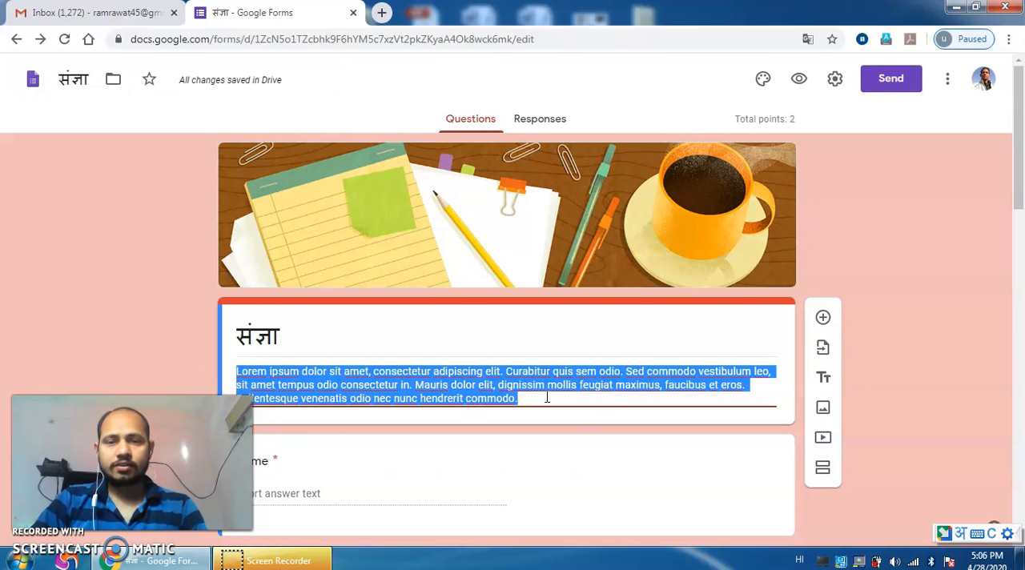
{"action": "key", "text": "BackSpace"}
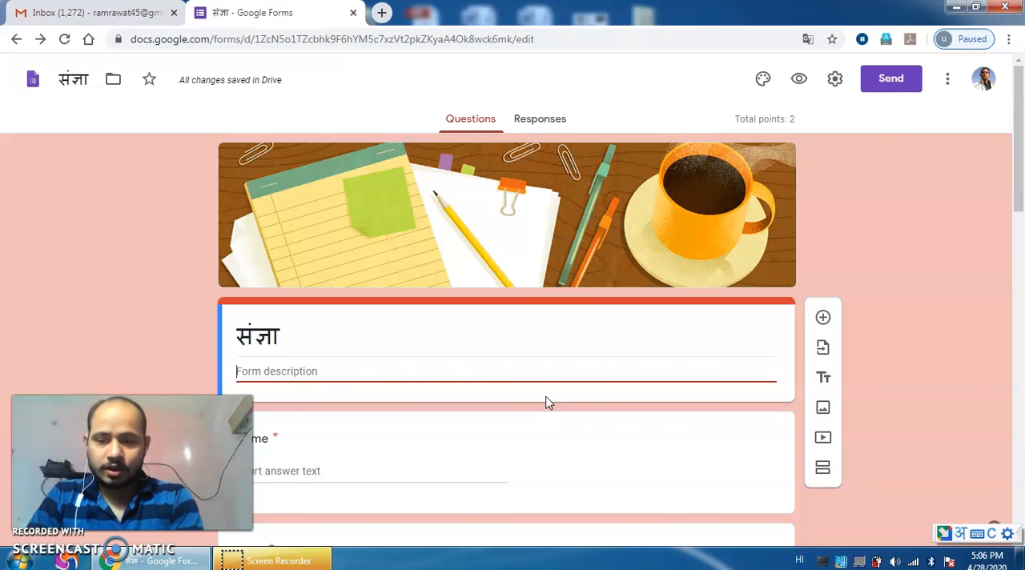
{"action": "type", "text": "sangy"}
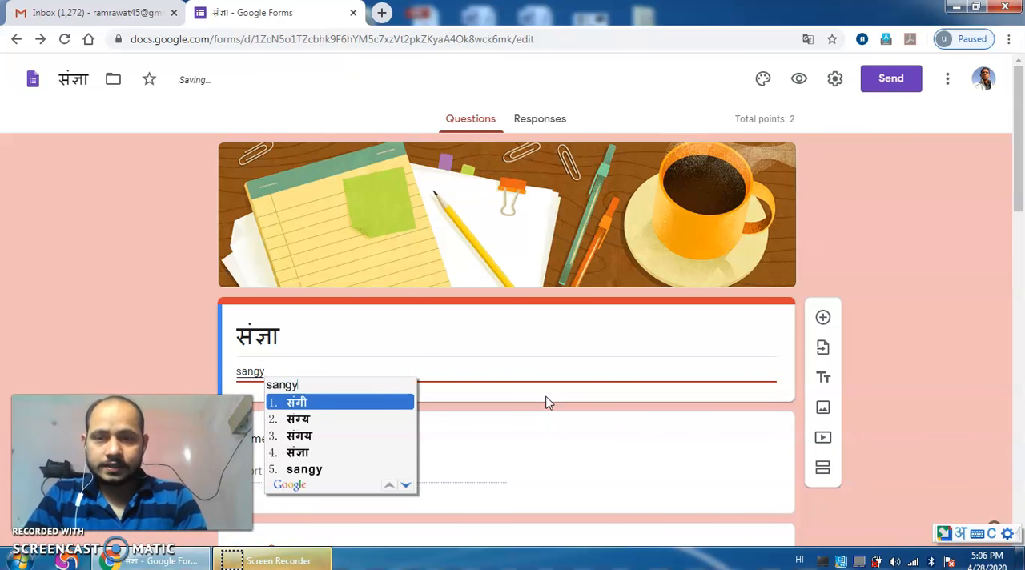
{"action": "type", "text": "a au"}
{"action": "type", "text": "r us"}
{"action": "type", "text": "ke "}
{"action": "type", "text": "bhed"}
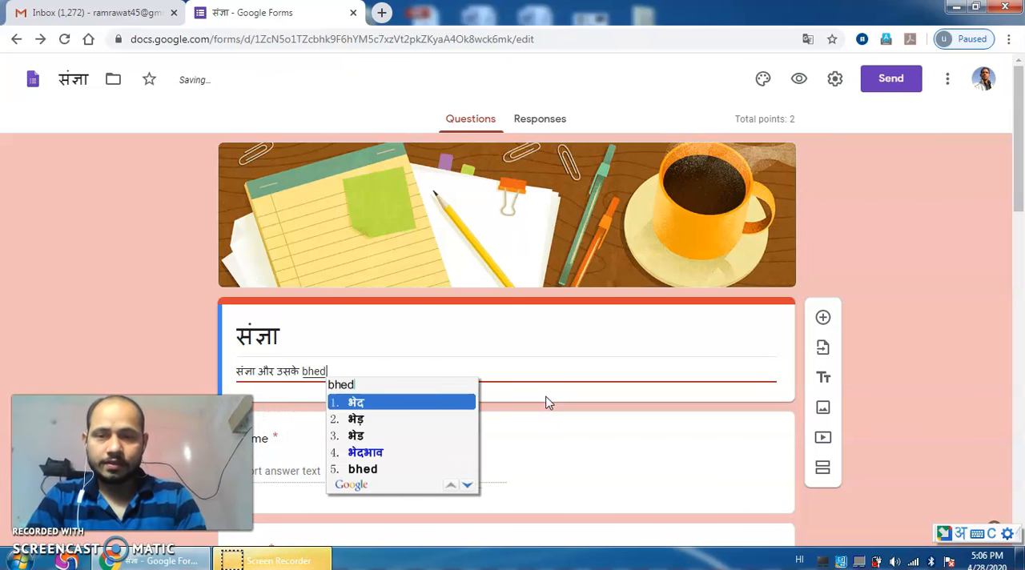
{"action": "key", "text": "Return"}
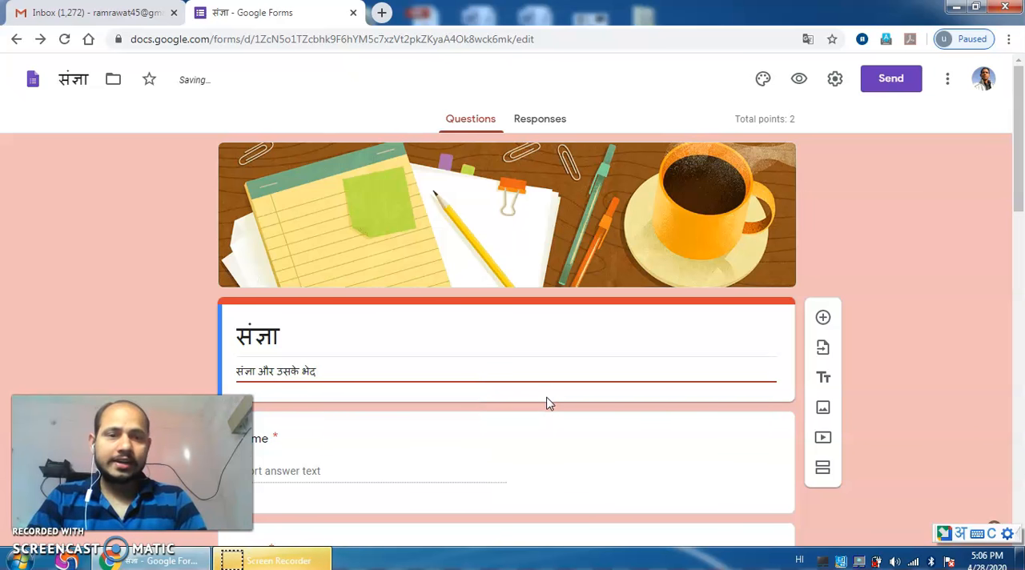
{"action": "left_click", "coordinate": [934, 321]}
Step: Rename the Email question to "Class", written in English
{"action": "left_click_drag", "start_coordinate": [1022, 175], "coordinate": [1022, 233]}
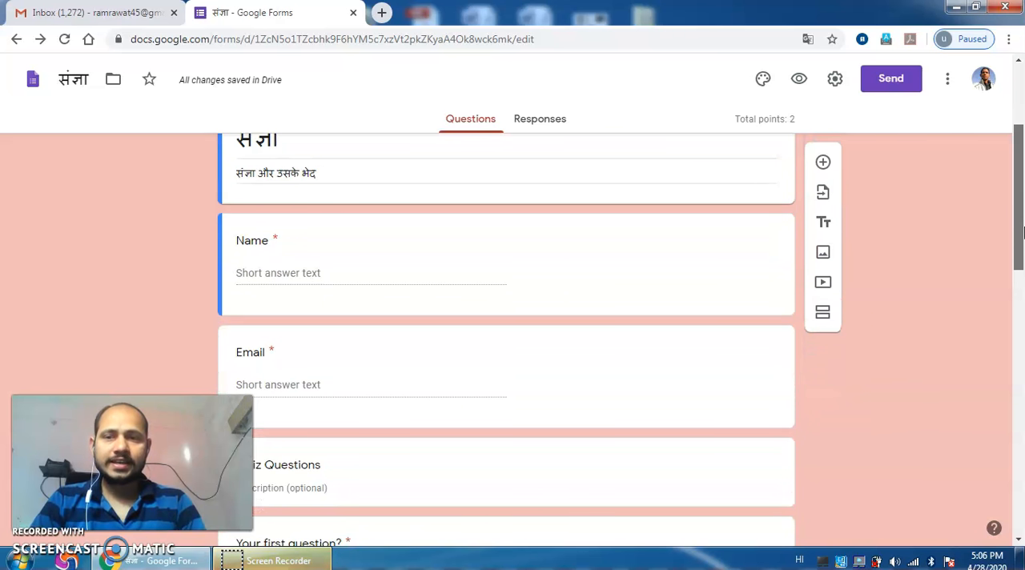
{"action": "left_click", "coordinate": [261, 350]}
{"action": "double_click", "coordinate": [264, 364]}
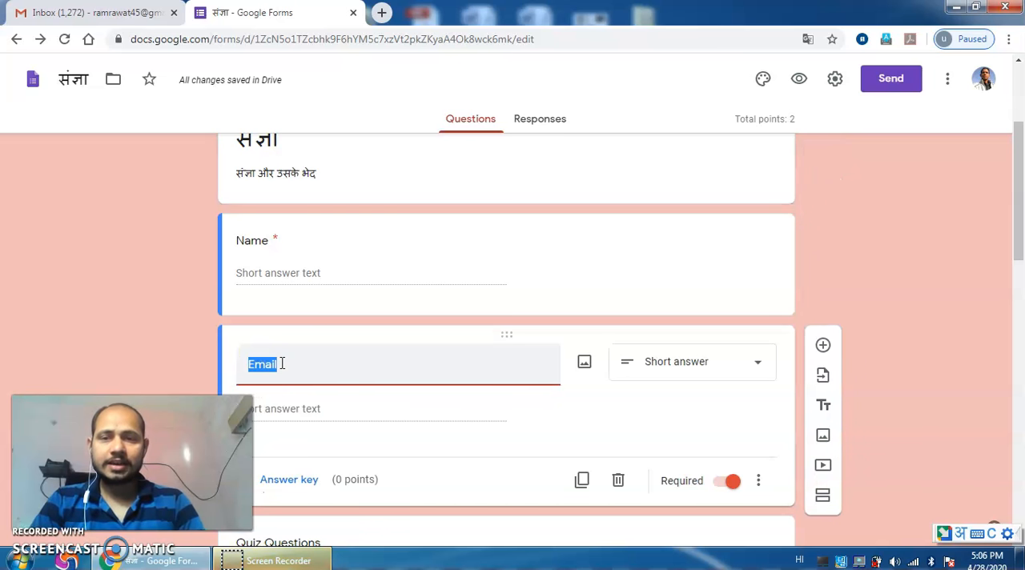
{"action": "left_click", "coordinate": [282, 364]}
{"action": "key", "text": "BackSpace"}
{"action": "key", "text": "BackSpace"}
{"action": "key", "text": "BackSpace"}
{"action": "key", "text": "BackSpace"}
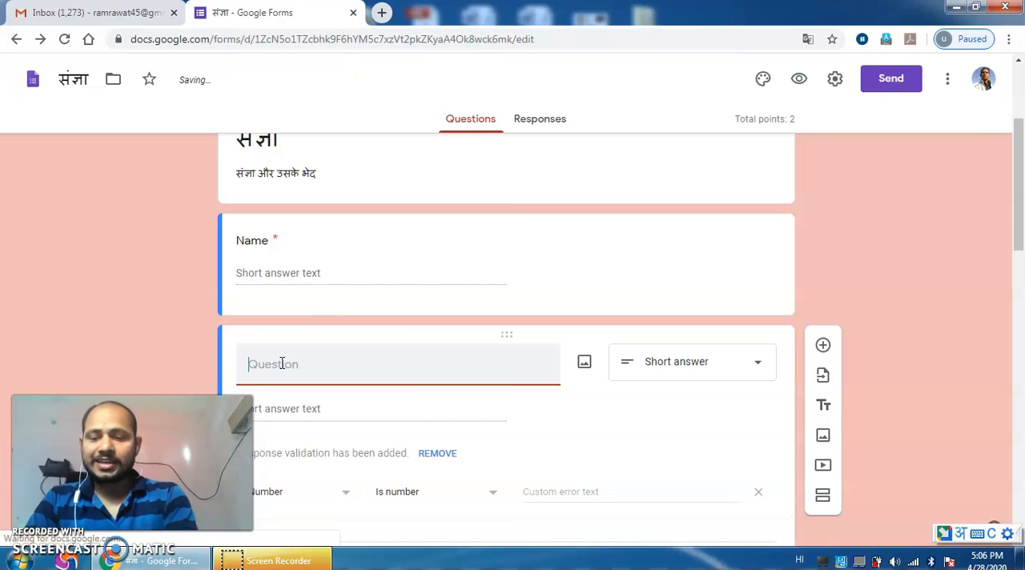
{"action": "type", "text": "Class"}
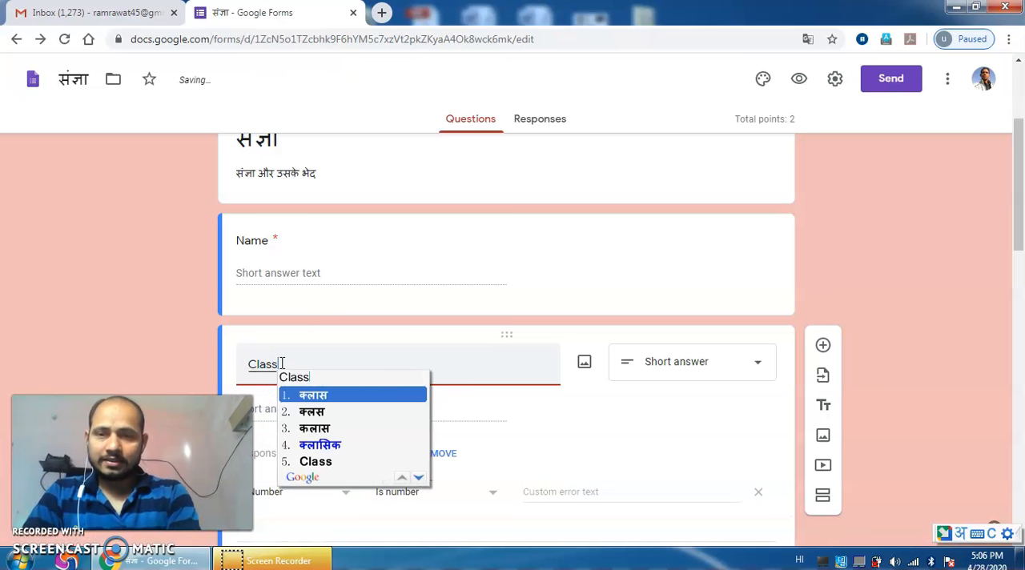
{"action": "key", "text": "alt+shift"}
{"action": "type", "text": "Class"}
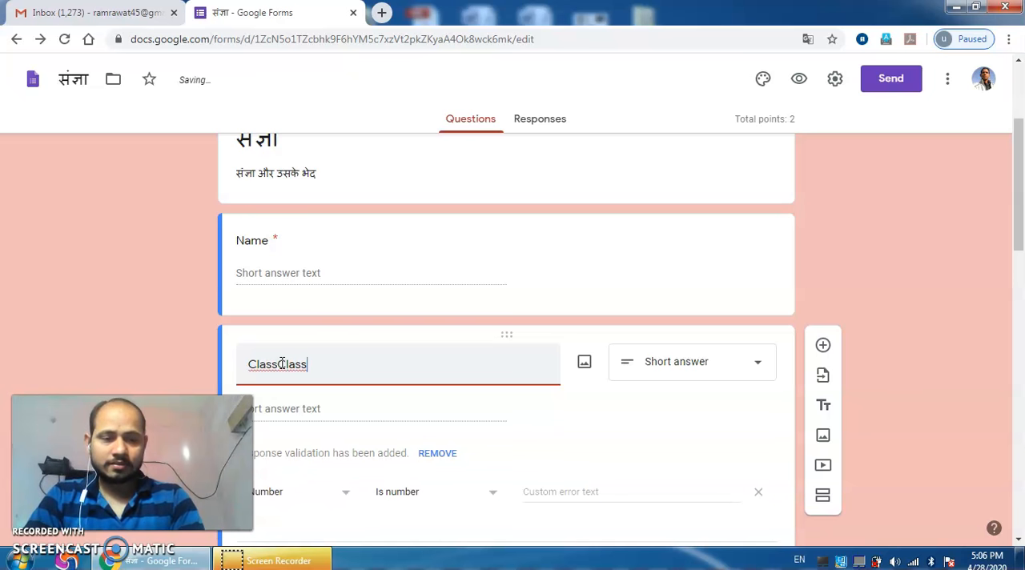
{"action": "key", "text": "BackSpace"}
{"action": "key", "text": "BackSpace"}
{"action": "key", "text": "BackSpace"}
{"action": "key", "text": "BackSpace"}
{"action": "key", "text": "BackSpace"}
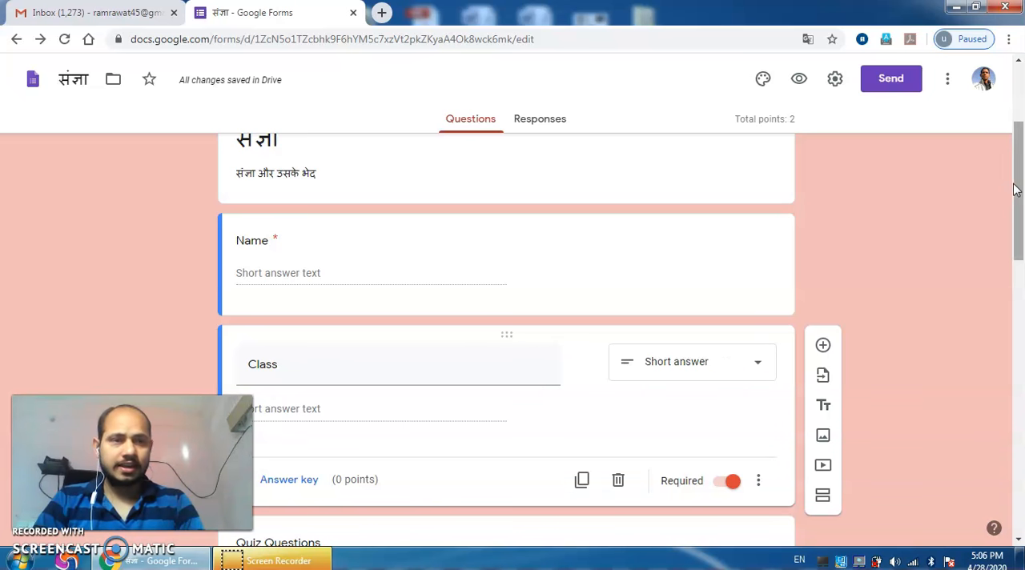
Step: Change the Class question's answer type to Dropdown
{"action": "scroll", "coordinate": [1019, 189], "scroll_direction": "down", "scroll_amount": 3}
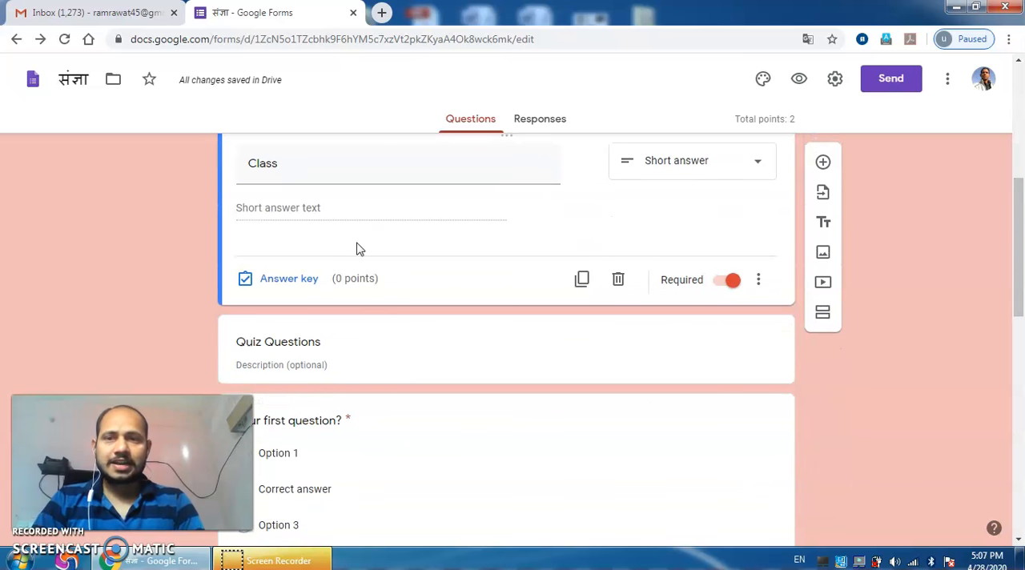
{"action": "left_click", "coordinate": [737, 163]}
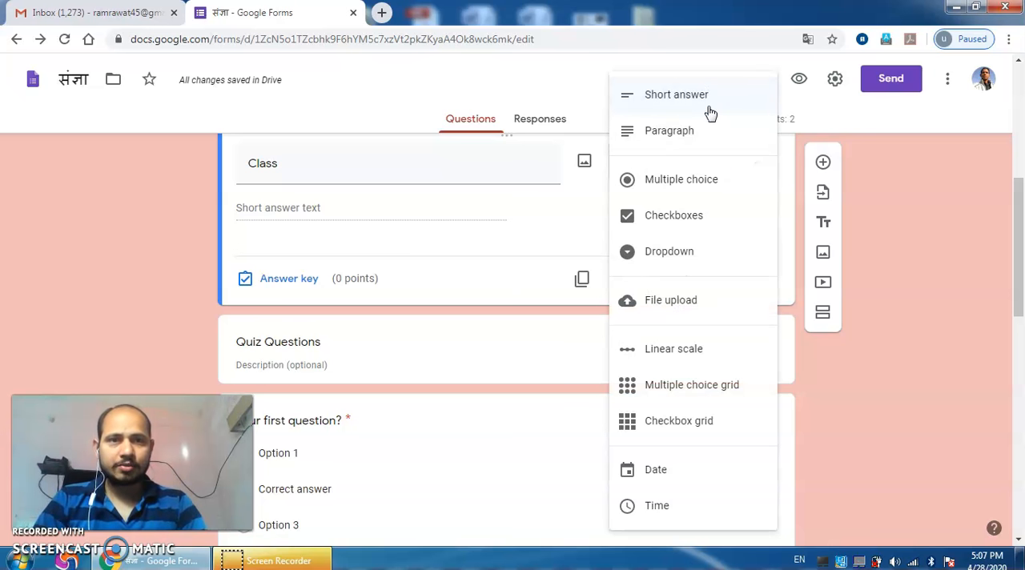
{"action": "left_click", "coordinate": [688, 256]}
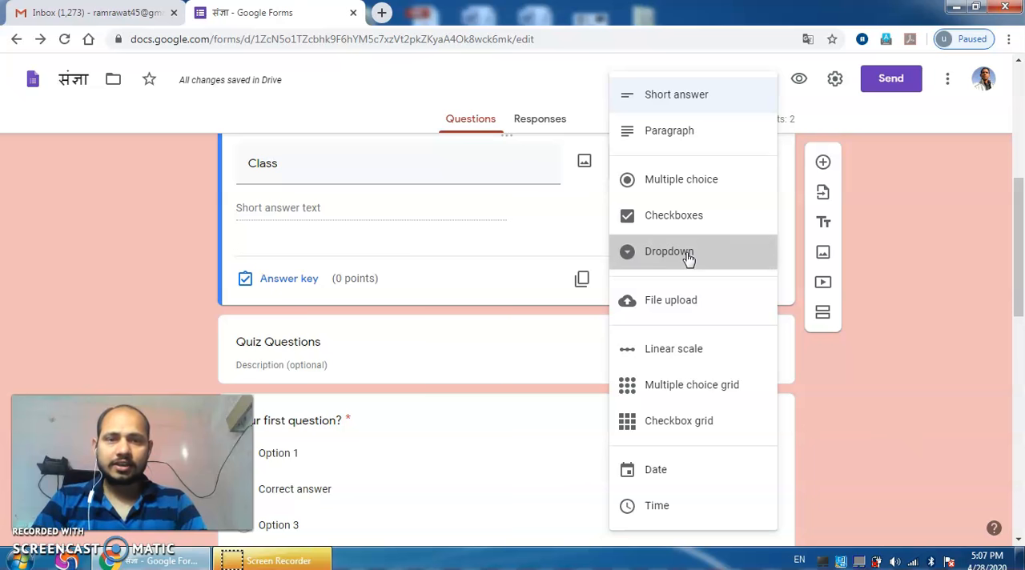
Step: Fill the Class dropdown with the options 6, 7, 8, 9 and 10
{"action": "left_click", "coordinate": [332, 211]}
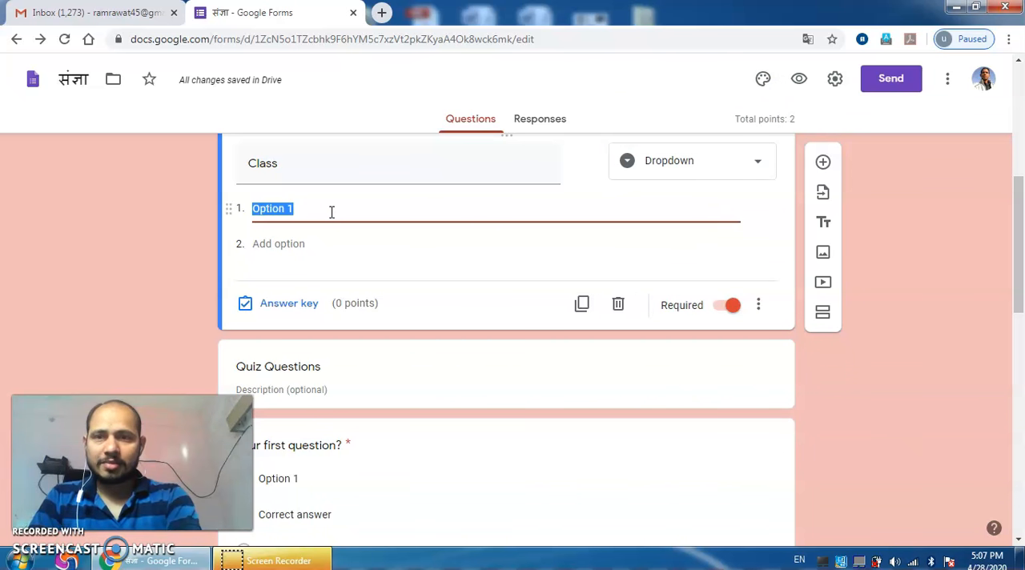
{"action": "type", "text": "6"}
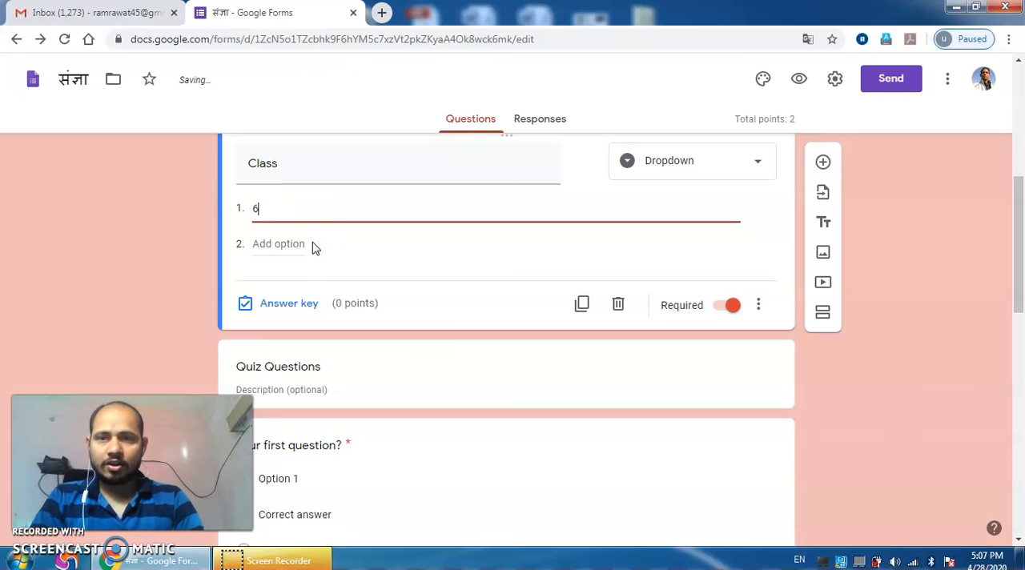
{"action": "left_click", "coordinate": [290, 245]}
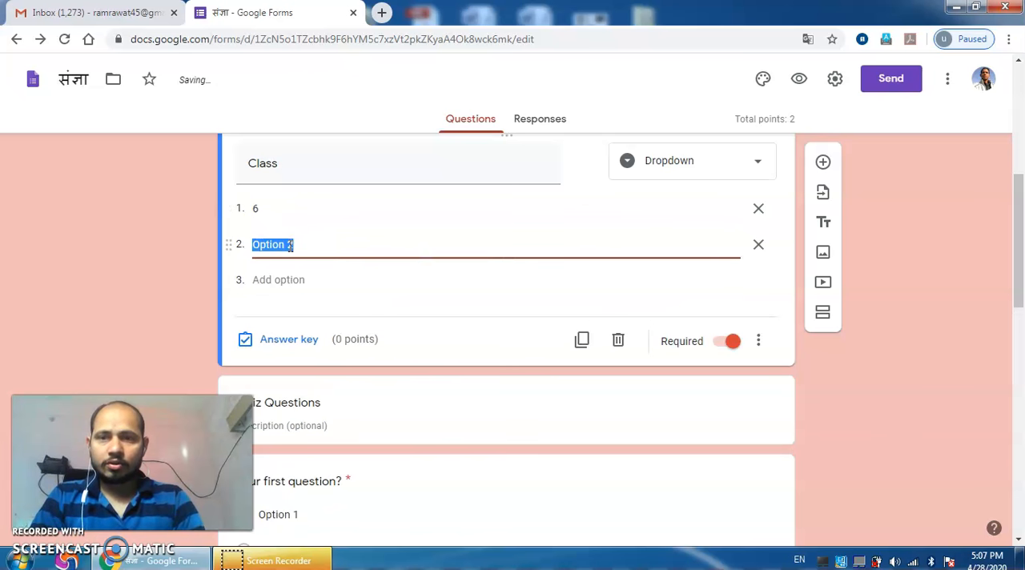
{"action": "type", "text": "7"}
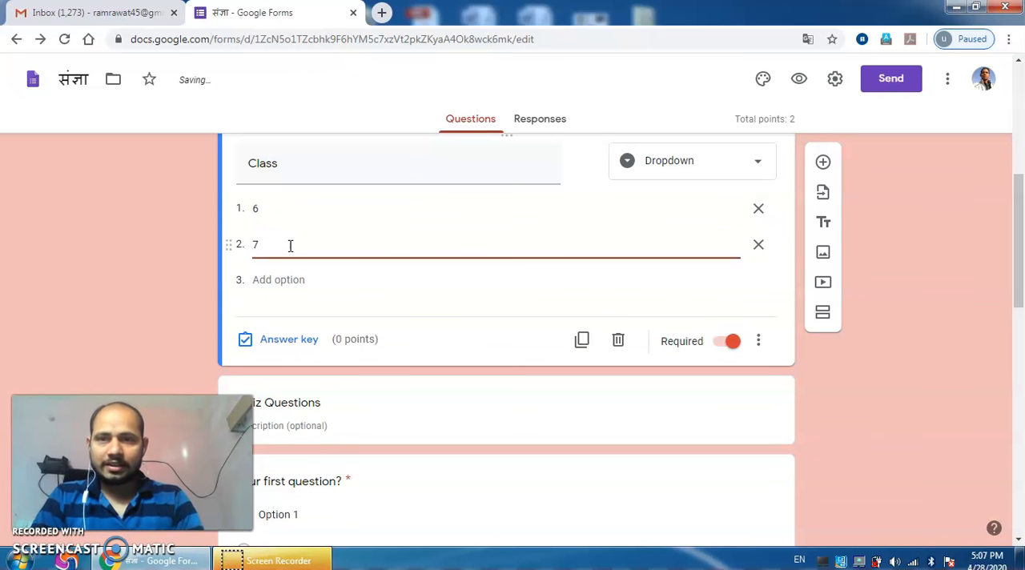
{"action": "left_click", "coordinate": [264, 280]}
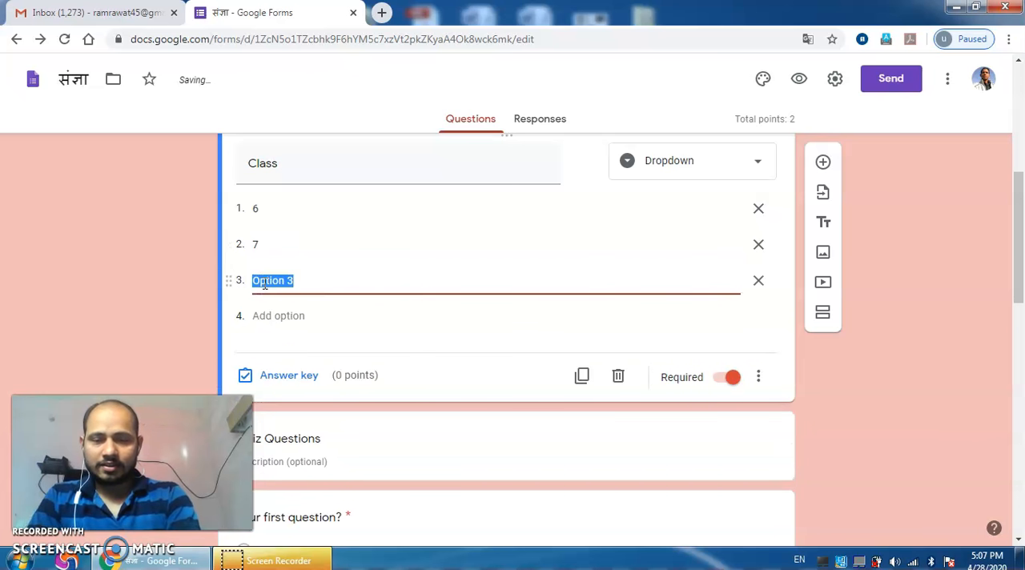
{"action": "type", "text": "8"}
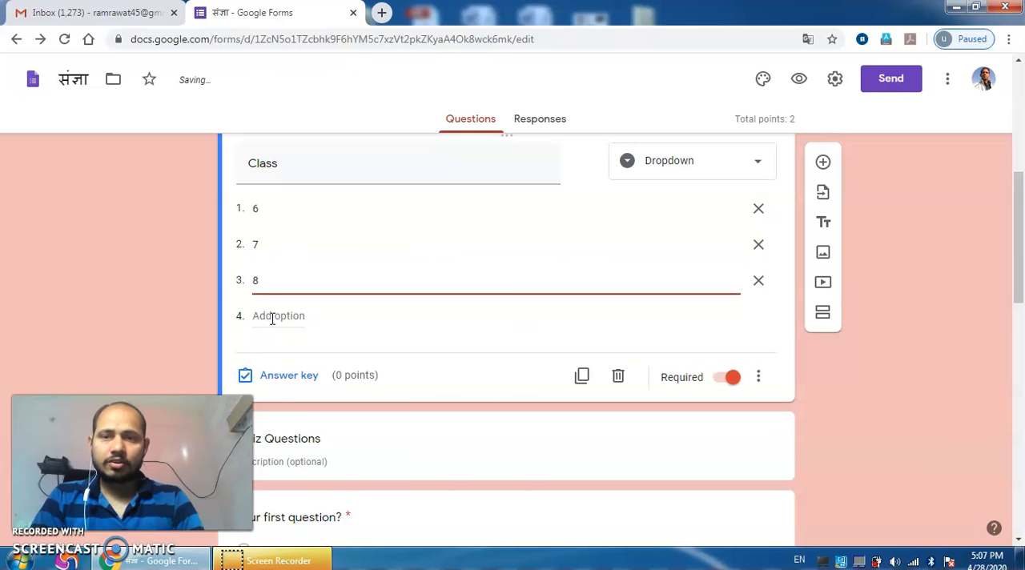
{"action": "left_click", "coordinate": [272, 317]}
{"action": "type", "text": "9"}
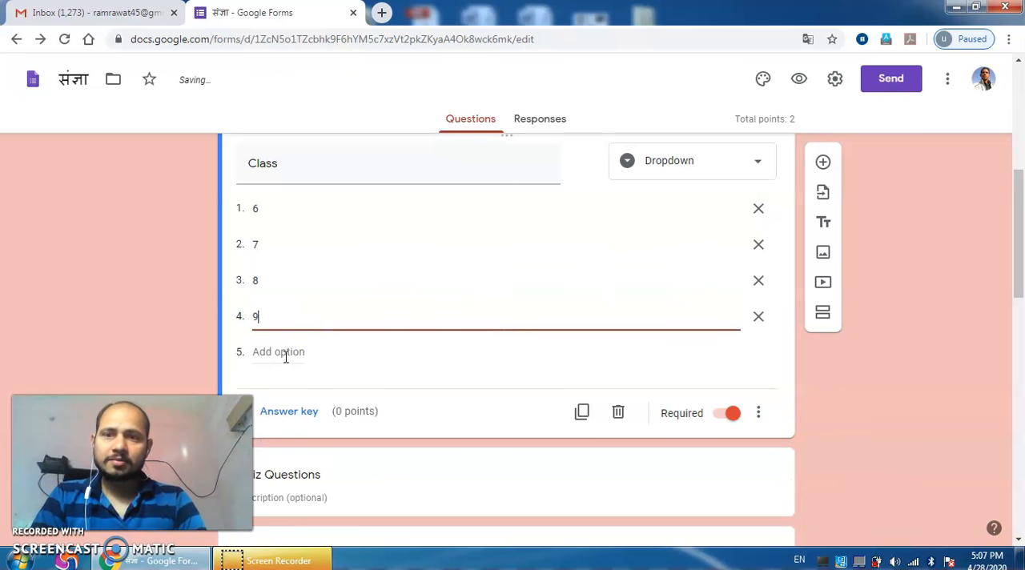
{"action": "left_click", "coordinate": [286, 355]}
{"action": "type", "text": "10"}
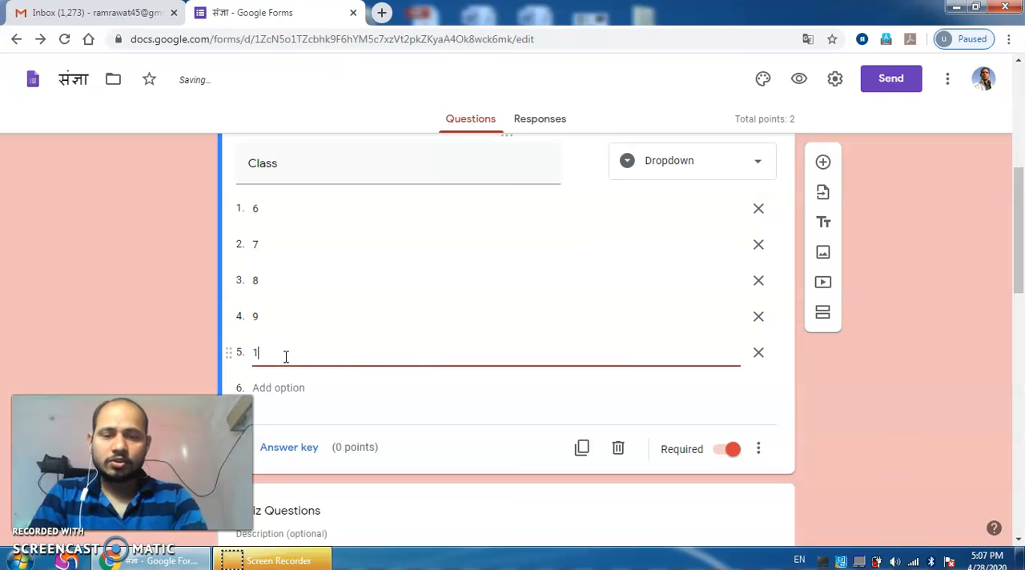
{"action": "left_click", "coordinate": [897, 287]}
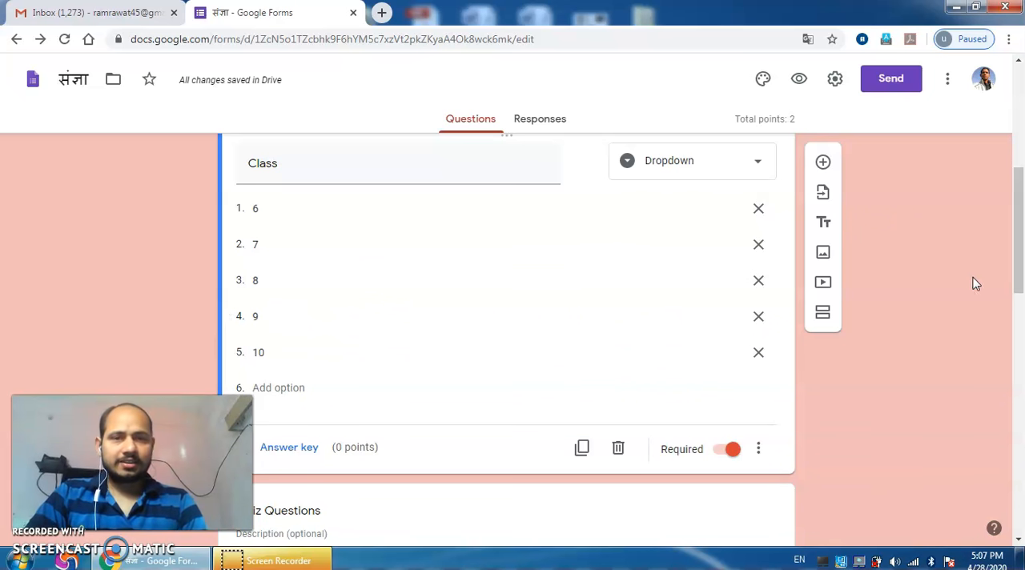
Step: Delete the "Quiz Questions" title block below the Class question
{"action": "left_click_drag", "start_coordinate": [1019, 272], "coordinate": [1018, 299]}
{"action": "left_click", "coordinate": [374, 363]}
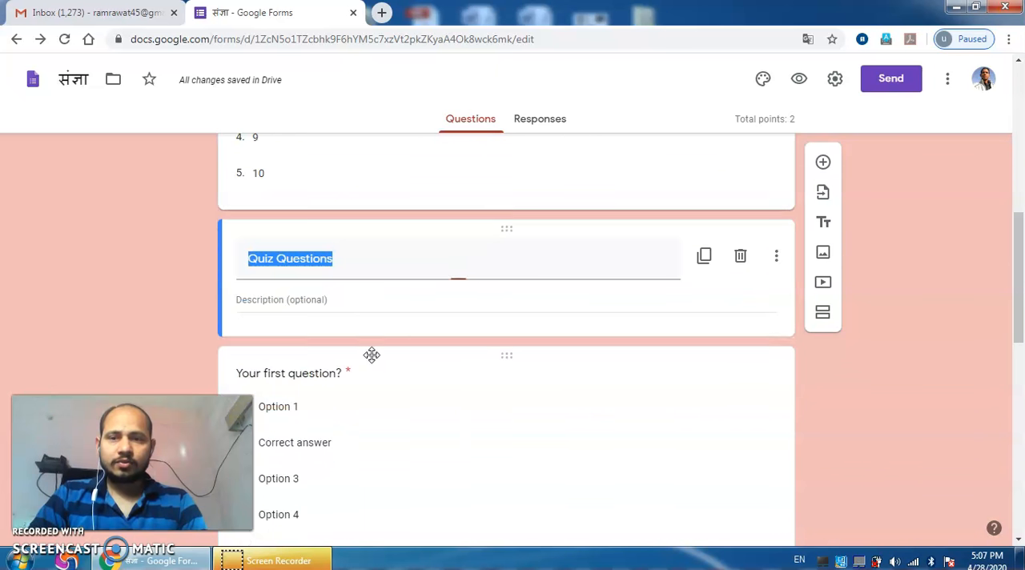
{"action": "left_click", "coordinate": [740, 258]}
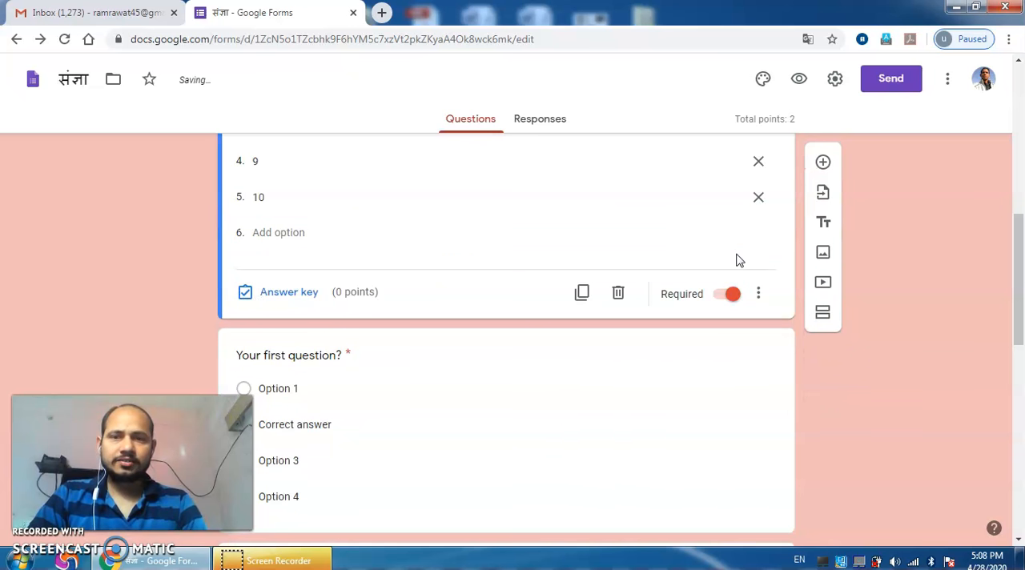
Step: Change the "Your first question?" answer type to Dropdown and rename the question "Section"
{"action": "left_click", "coordinate": [474, 359]}
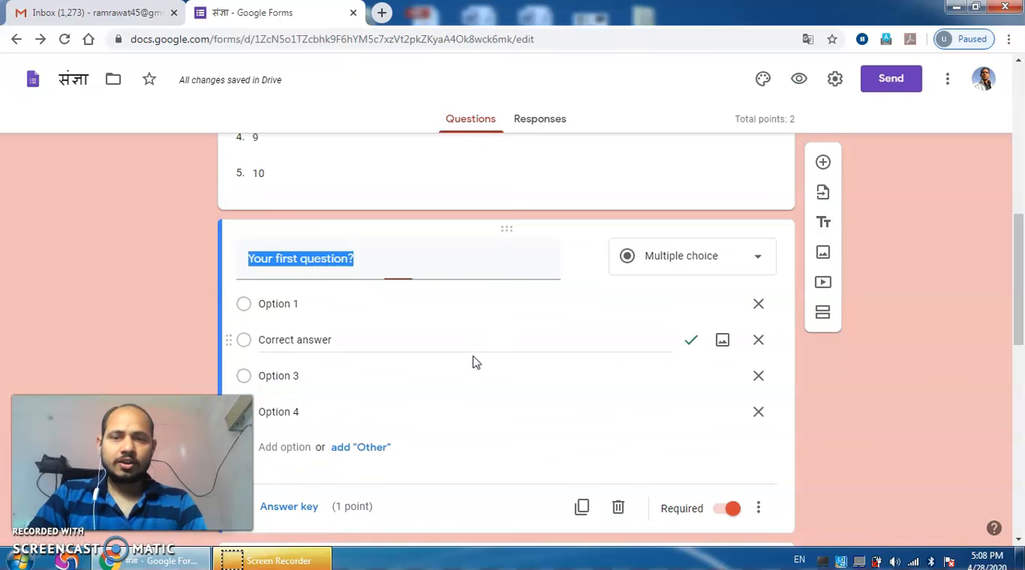
{"action": "left_click", "coordinate": [711, 267]}
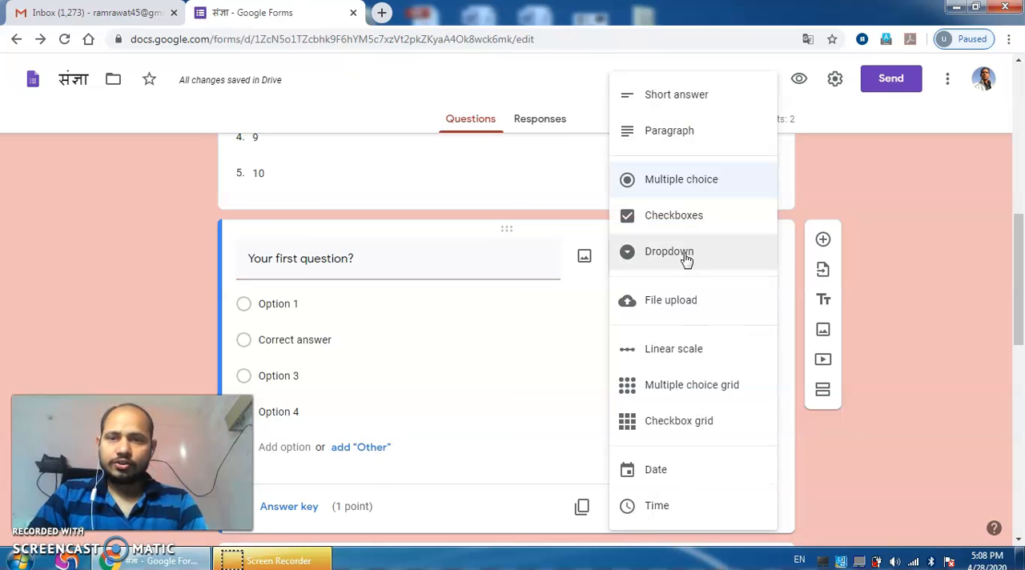
{"action": "left_click", "coordinate": [686, 258]}
{"action": "left_click", "coordinate": [447, 268]}
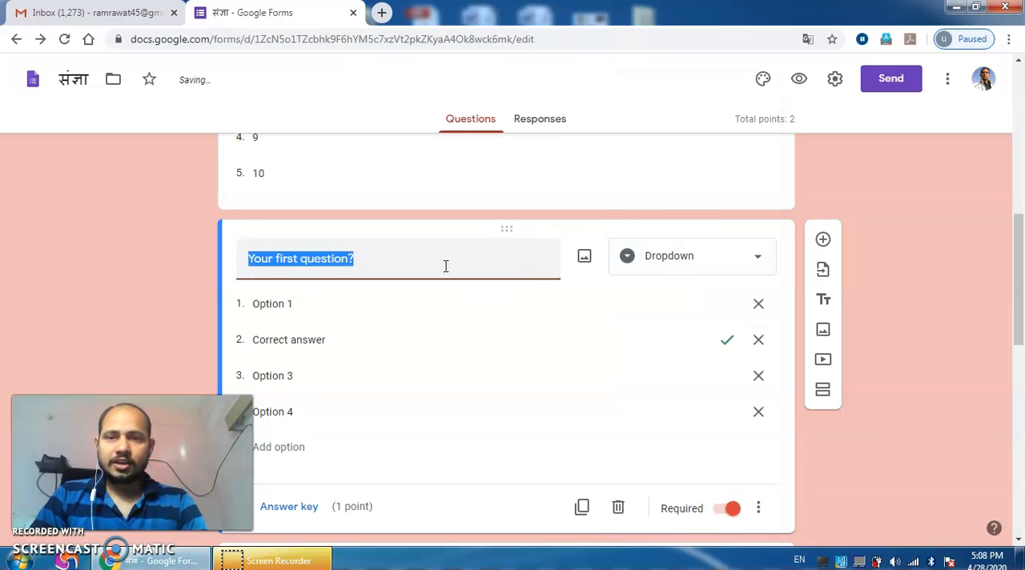
{"action": "type", "text": "Sect"}
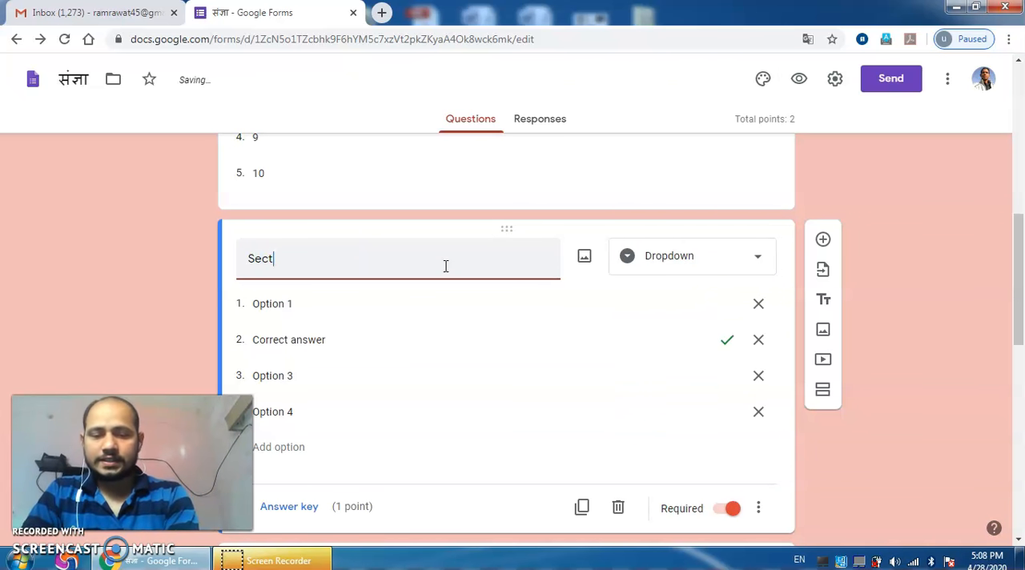
{"action": "type", "text": "ion"}
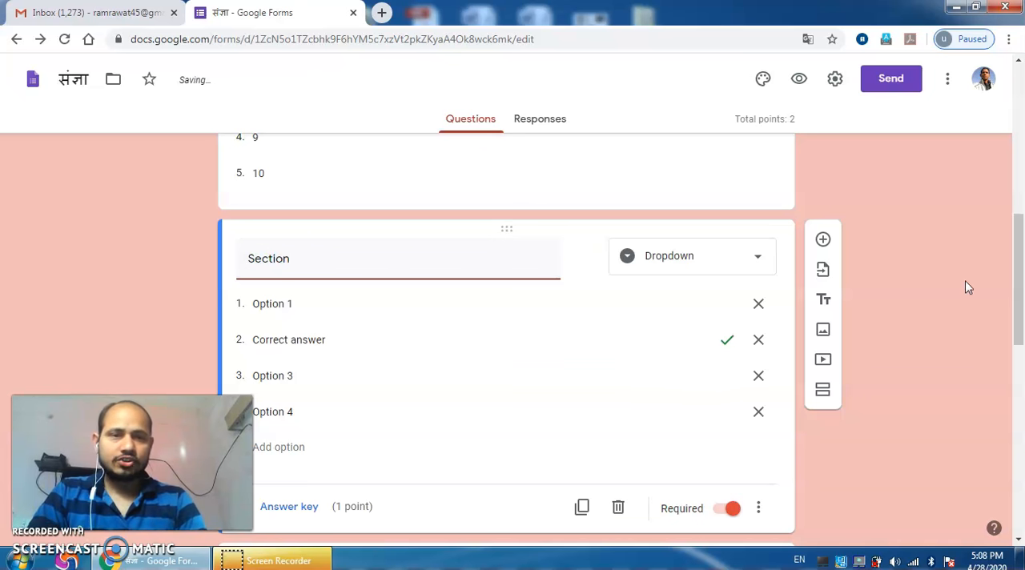
{"action": "left_click", "coordinate": [979, 272]}
Step: Remove the "Correct answer" option from the Section dropdown and rename the remaining options A, B and C
{"action": "left_click", "coordinate": [406, 303]}
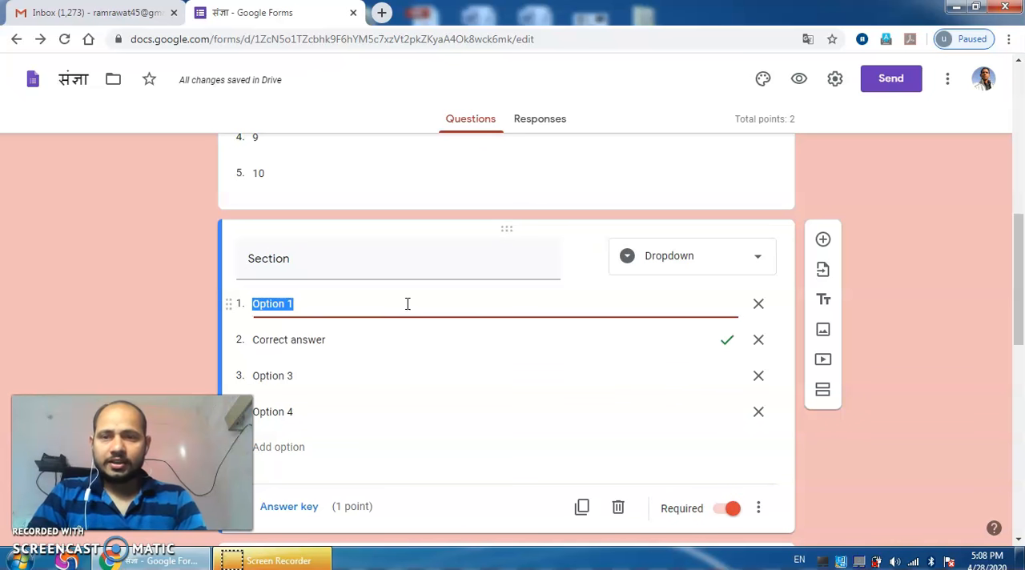
{"action": "type", "text": "A"}
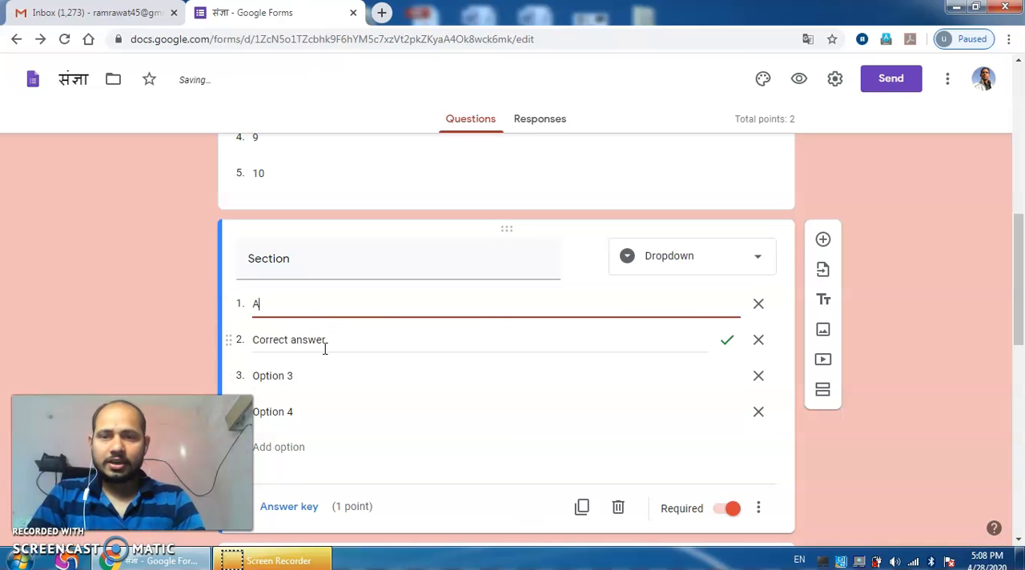
{"action": "left_click", "coordinate": [758, 340]}
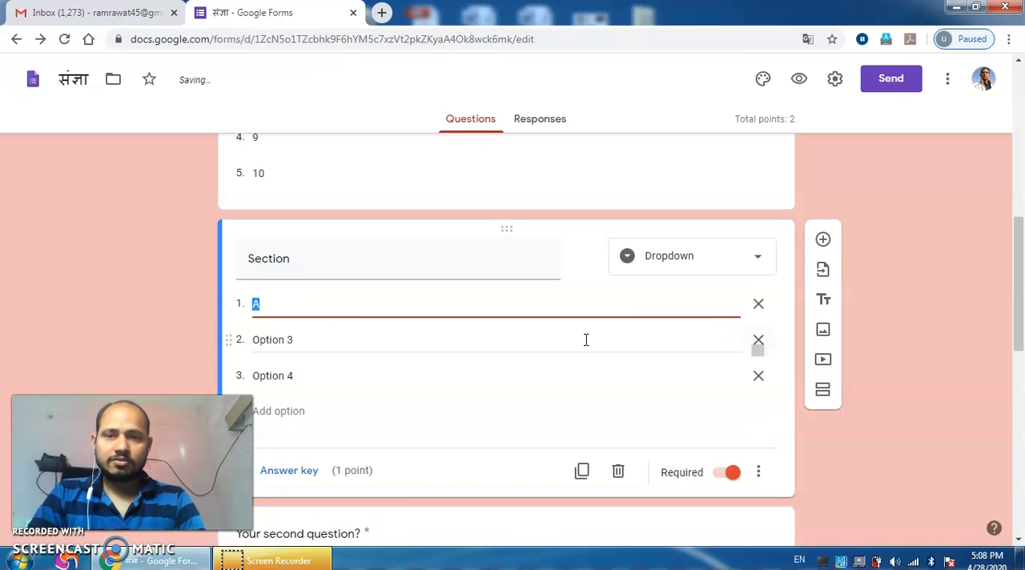
{"action": "left_click", "coordinate": [433, 348]}
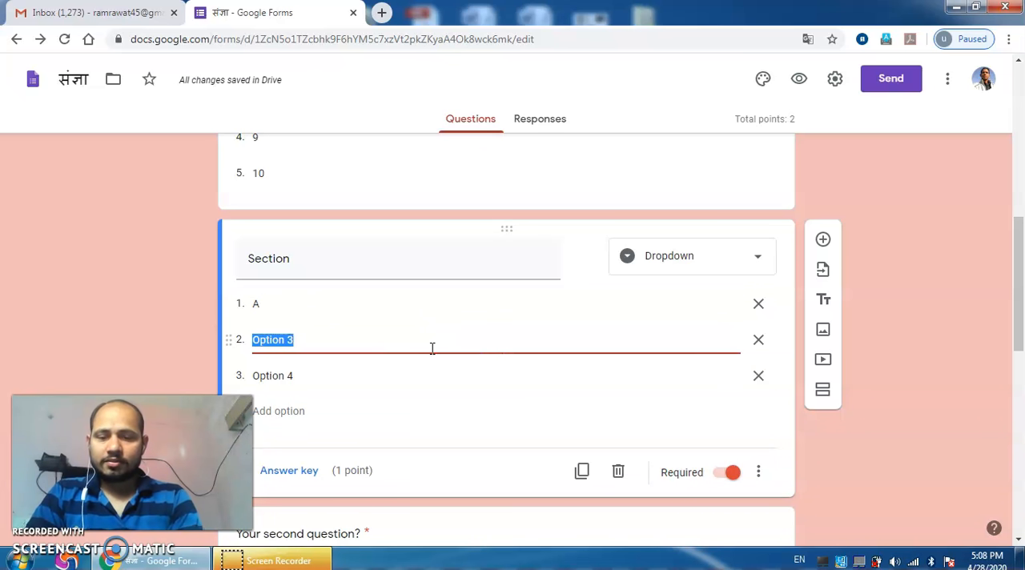
{"action": "type", "text": "B"}
{"action": "left_click", "coordinate": [376, 372]}
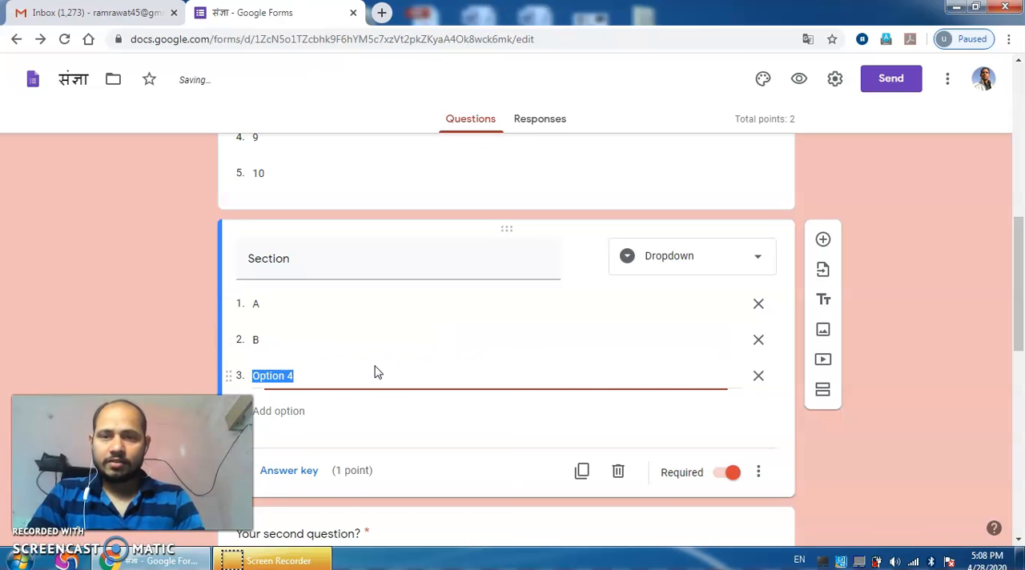
{"action": "type", "text": "C"}
{"action": "left_click", "coordinate": [934, 353]}
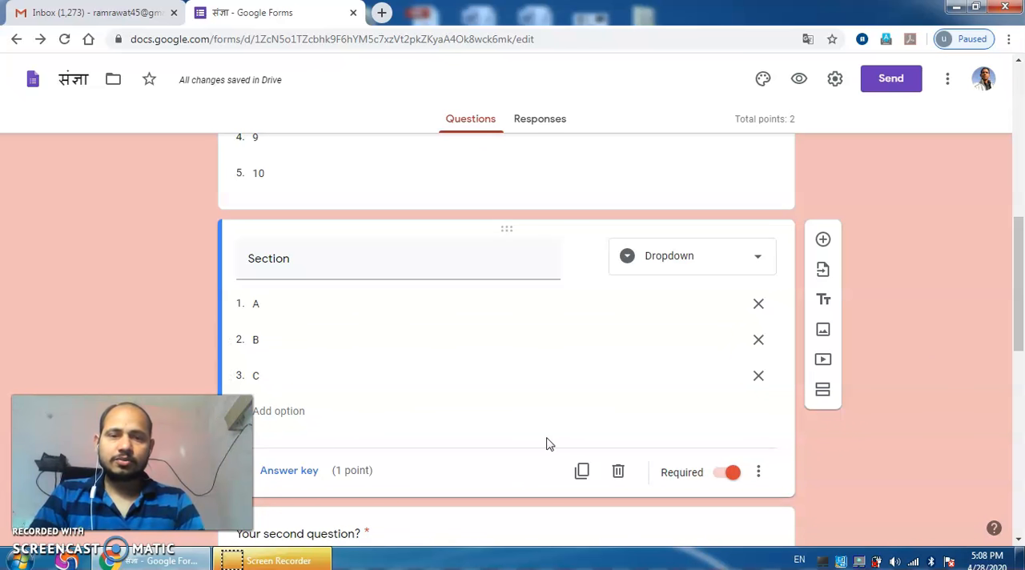
Step: Set the Section question's points to 0 in its answer key
{"action": "left_click", "coordinate": [316, 471]}
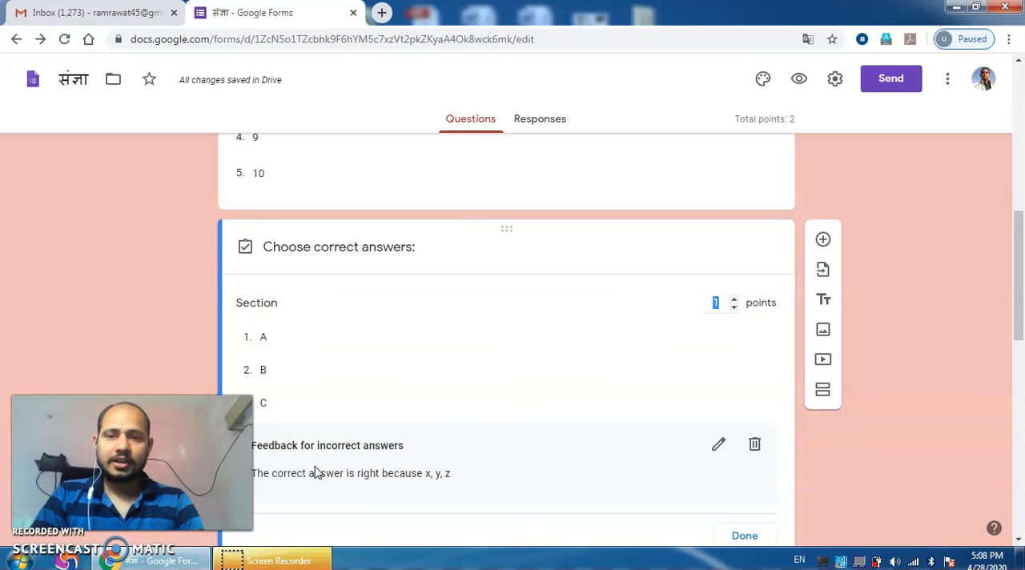
{"action": "left_click", "coordinate": [735, 307]}
{"action": "left_click", "coordinate": [927, 290]}
{"action": "scroll", "coordinate": [929, 290], "scroll_direction": "up", "scroll_amount": 1}
{"action": "scroll", "coordinate": [929, 290], "scroll_direction": "up", "scroll_amount": 2}
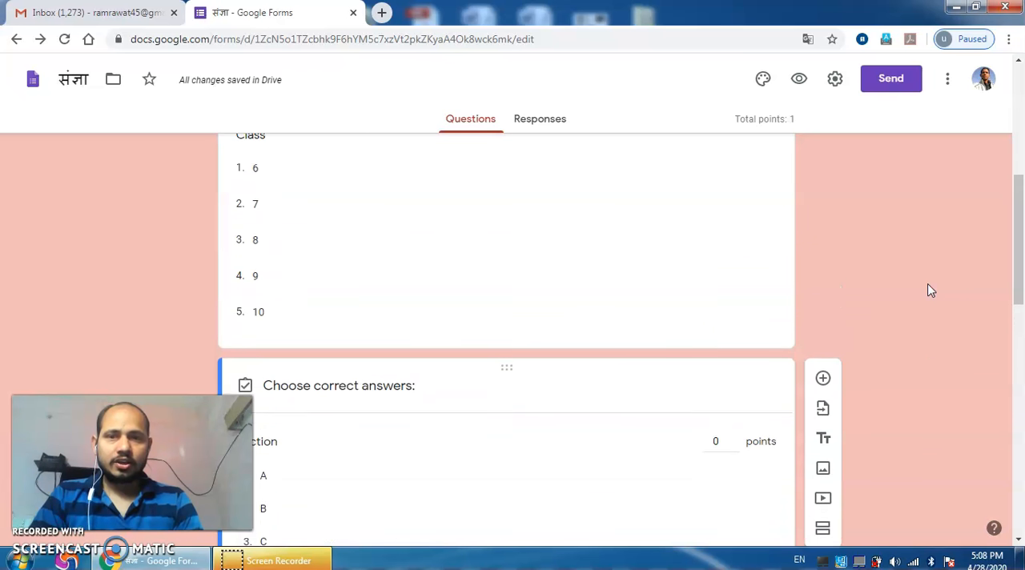
{"action": "left_click", "coordinate": [717, 313]}
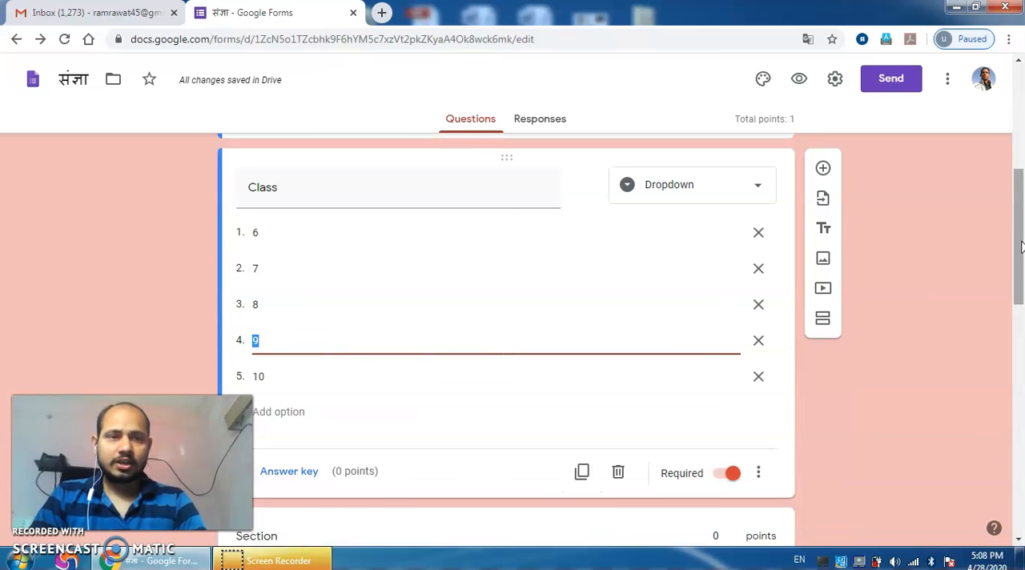
{"action": "scroll", "coordinate": [509, 286], "scroll_direction": "up", "scroll_amount": 3}
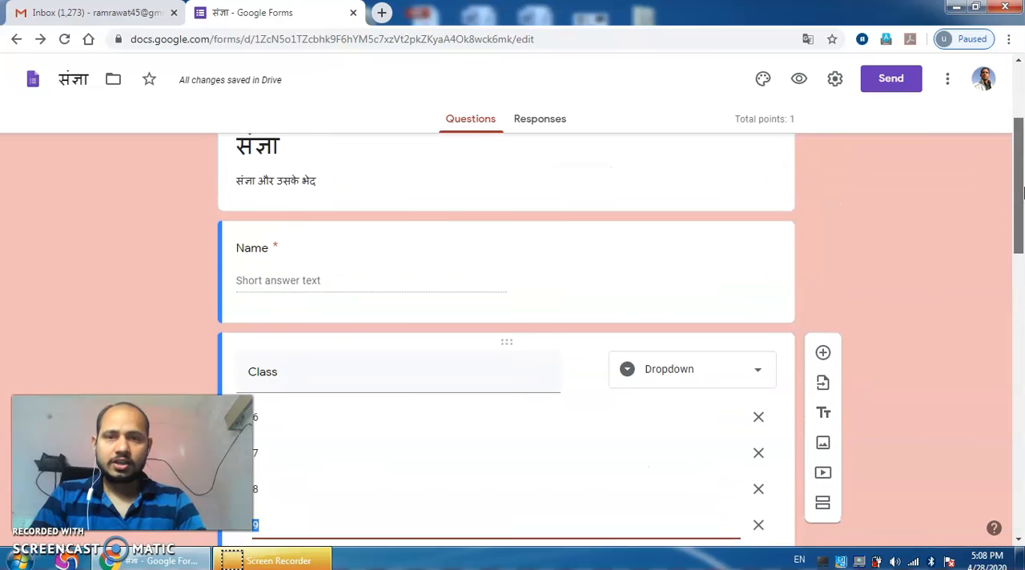
{"action": "left_click", "coordinate": [508, 287]}
Step: Add a blank question below "Your second question?"
{"action": "left_click_drag", "start_coordinate": [1023, 213], "coordinate": [1023, 377]}
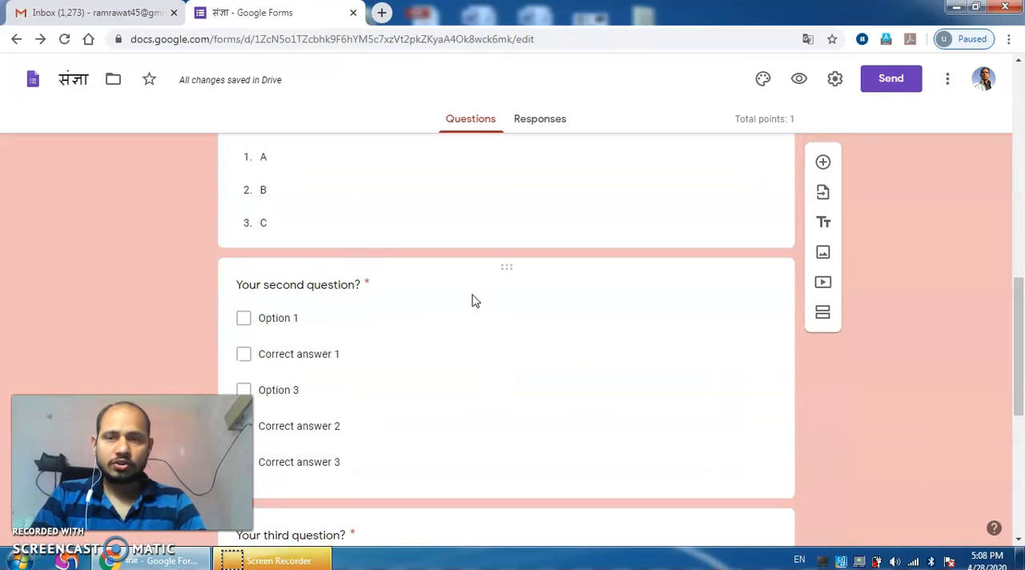
{"action": "left_click", "coordinate": [378, 292]}
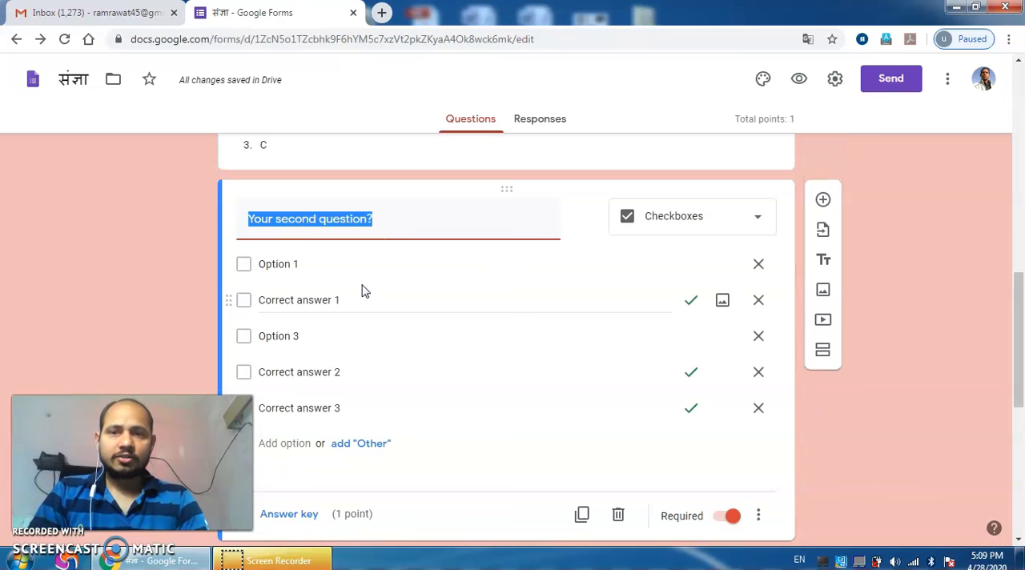
{"action": "left_click", "coordinate": [823, 201]}
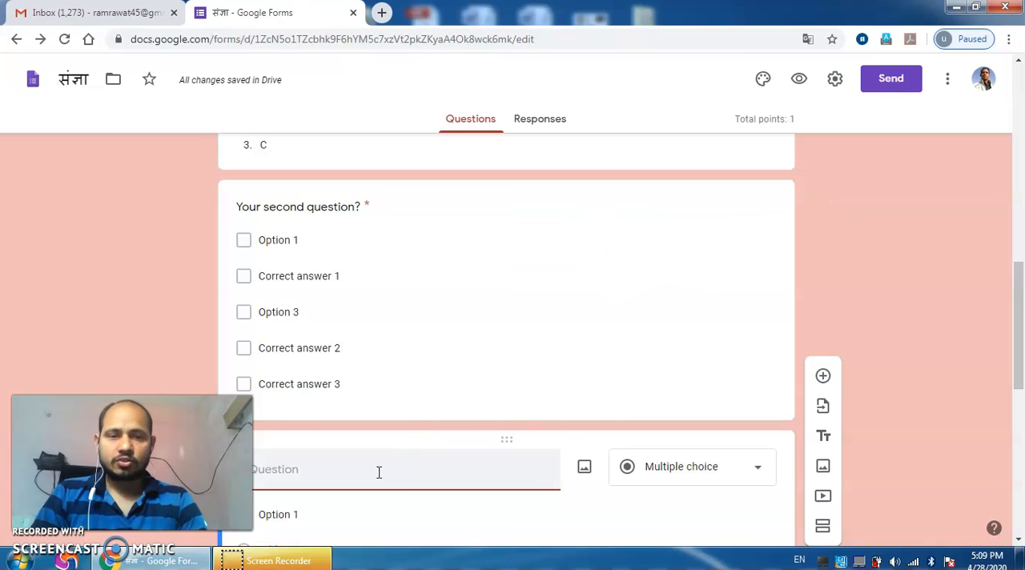
Step: Try the Short answer and Paragraph types on the new blank question, and return it to Multiple choice
{"action": "left_click", "coordinate": [732, 468]}
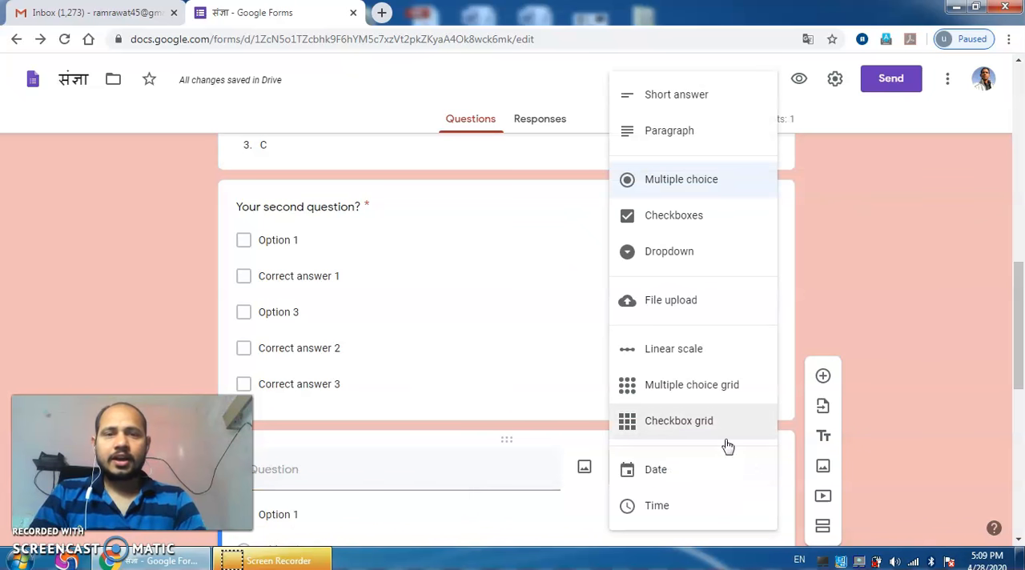
{"action": "left_click", "coordinate": [677, 96]}
{"action": "left_click", "coordinate": [675, 472]}
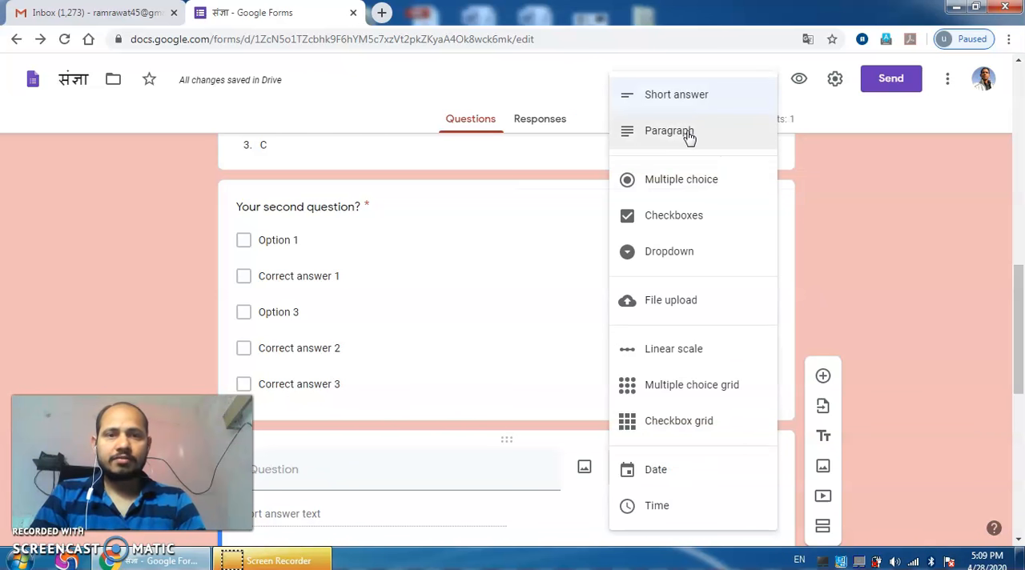
{"action": "left_click", "coordinate": [689, 137]}
{"action": "left_click_drag", "start_coordinate": [1015, 303], "coordinate": [1019, 348]}
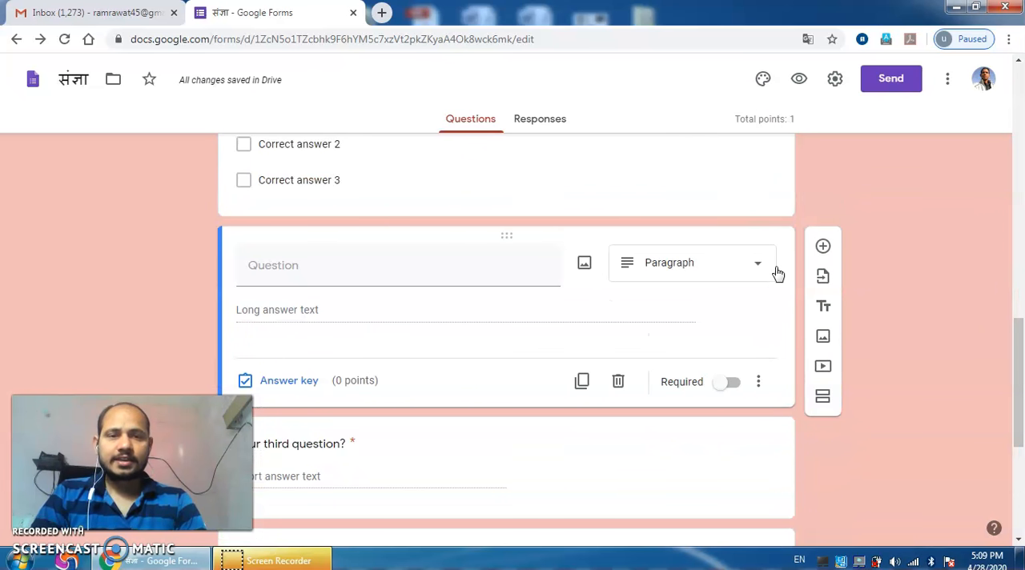
{"action": "left_click", "coordinate": [748, 267]}
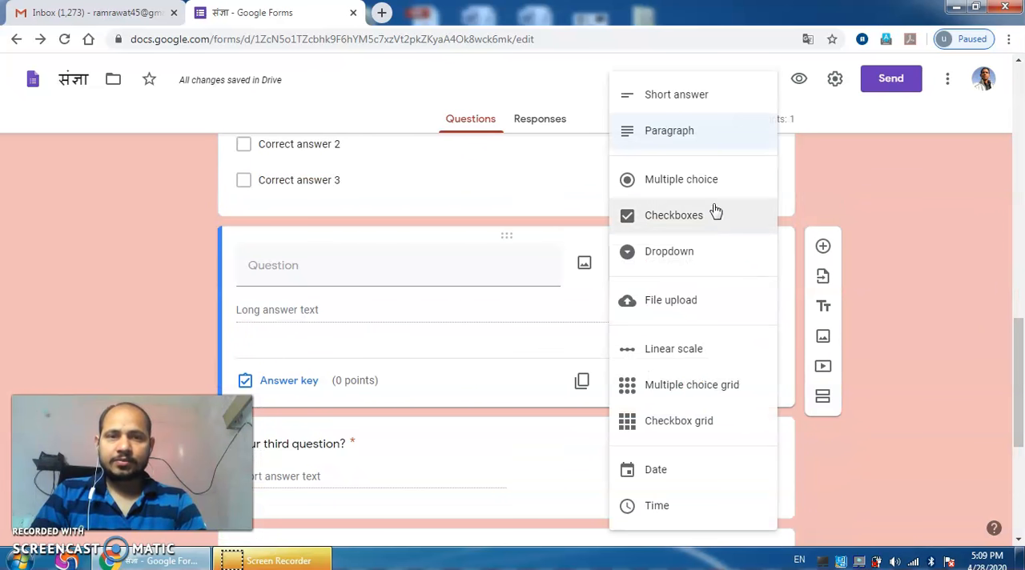
{"action": "left_click", "coordinate": [706, 191]}
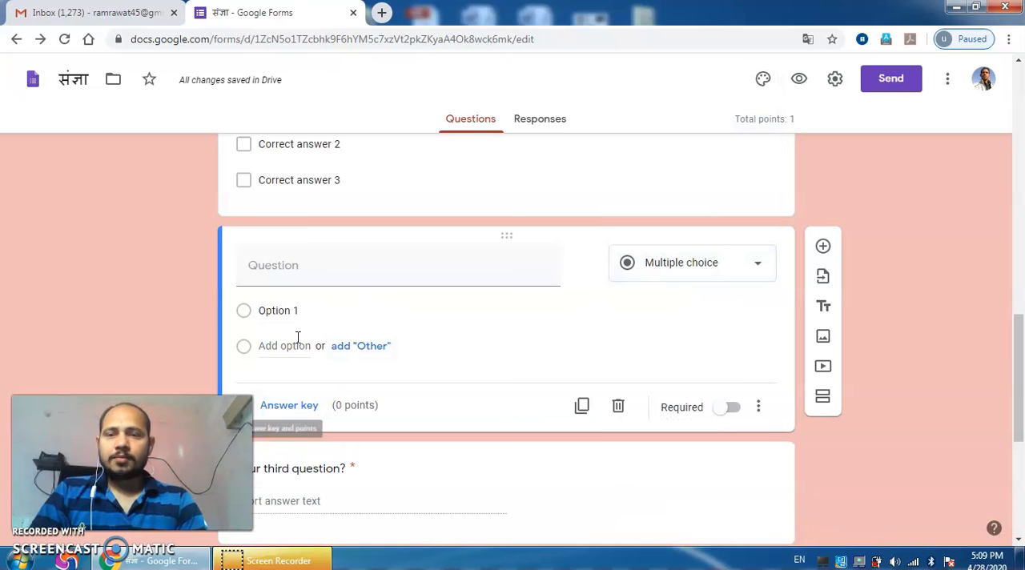
Step: Clear the title text of the "Your second question?" checkboxes question
{"action": "left_click_drag", "start_coordinate": [1021, 360], "coordinate": [1021, 287]}
{"action": "left_click", "coordinate": [352, 280]}
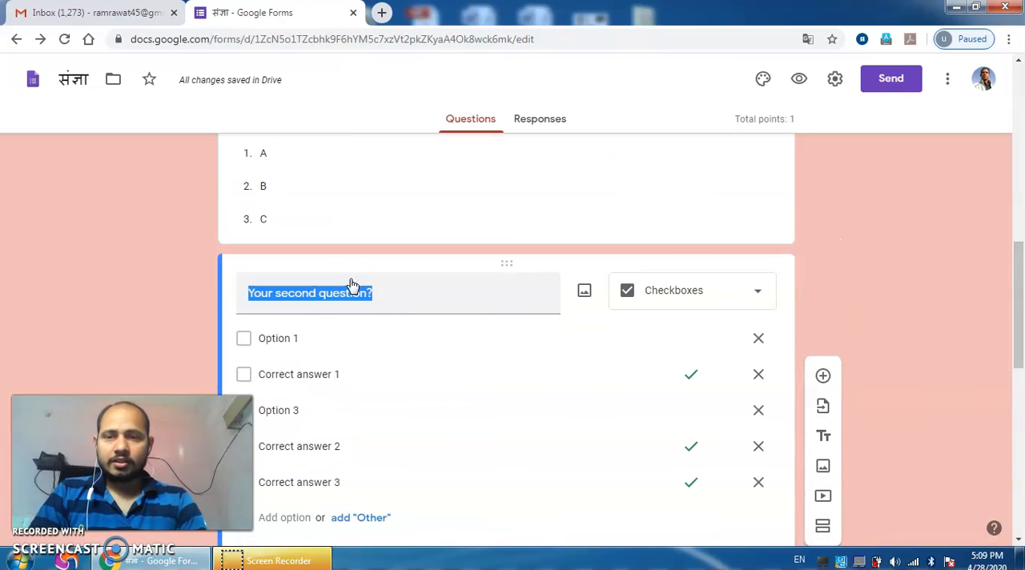
{"action": "type", "text": "Ni"}
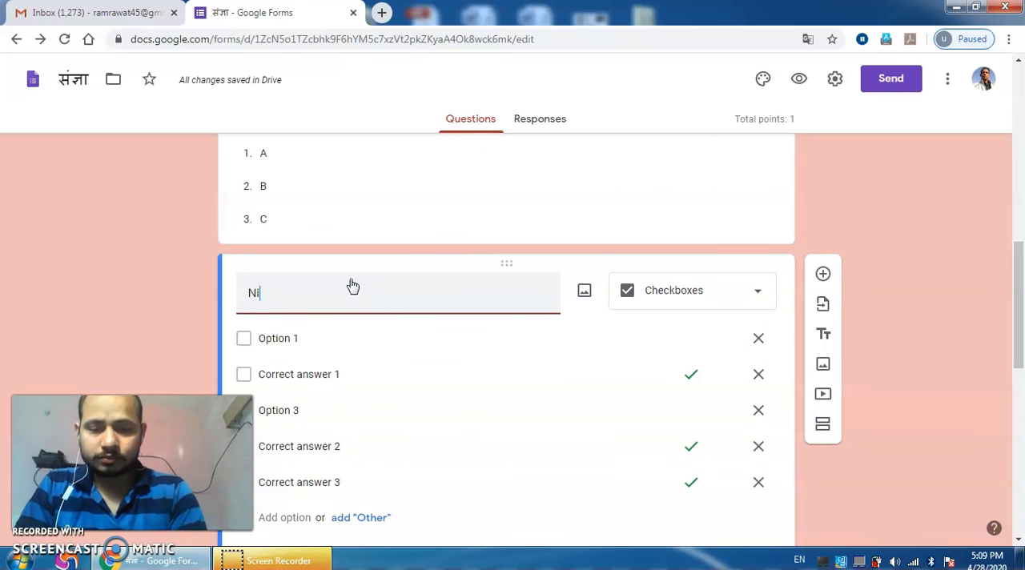
{"action": "key", "text": "BackSpace"}
{"action": "key", "text": "BackSpace"}
{"action": "key", "text": "BackSpace"}
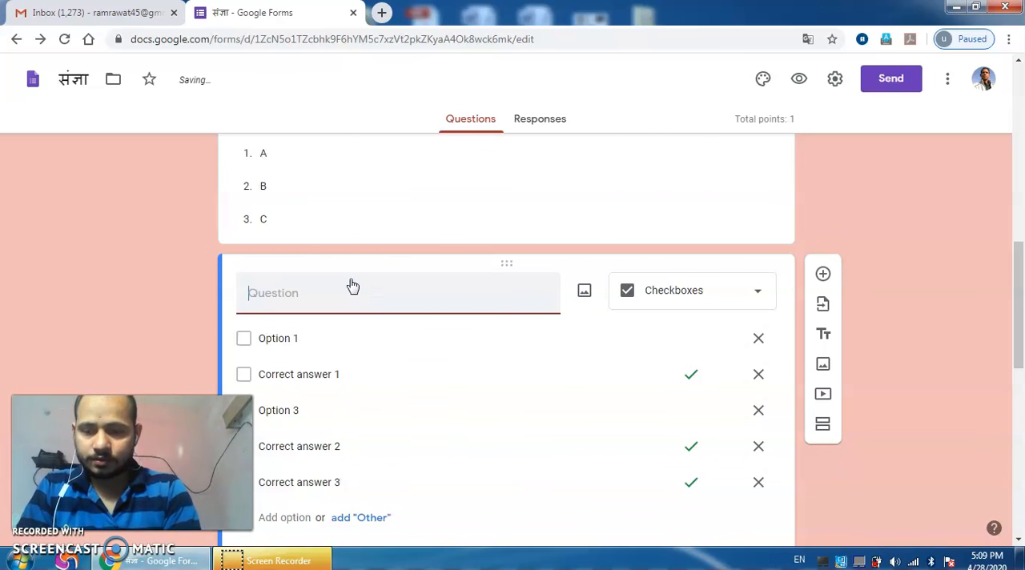
Step: Switch to Hindi input and title the cleared checkboxes question "निम्न में से संज्ञा शब्द कौन सा है?"
{"action": "key", "text": "alt+shift"}
{"action": "type", "text": "nimn"}
{"action": "type", "text": " mein"}
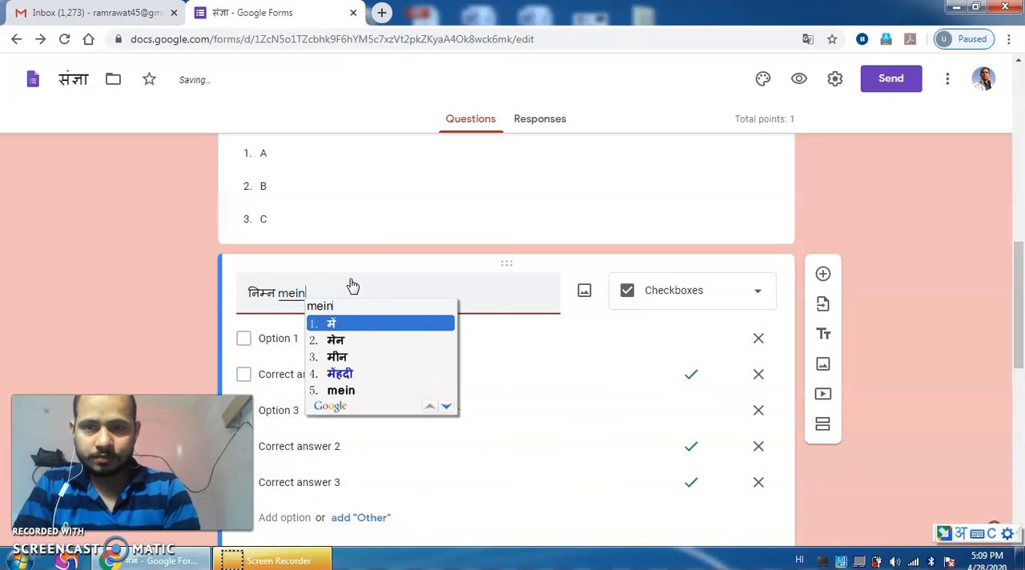
{"action": "type", "text": " se s"}
{"action": "type", "text": "angya"}
{"action": "type", "text": " shabd"}
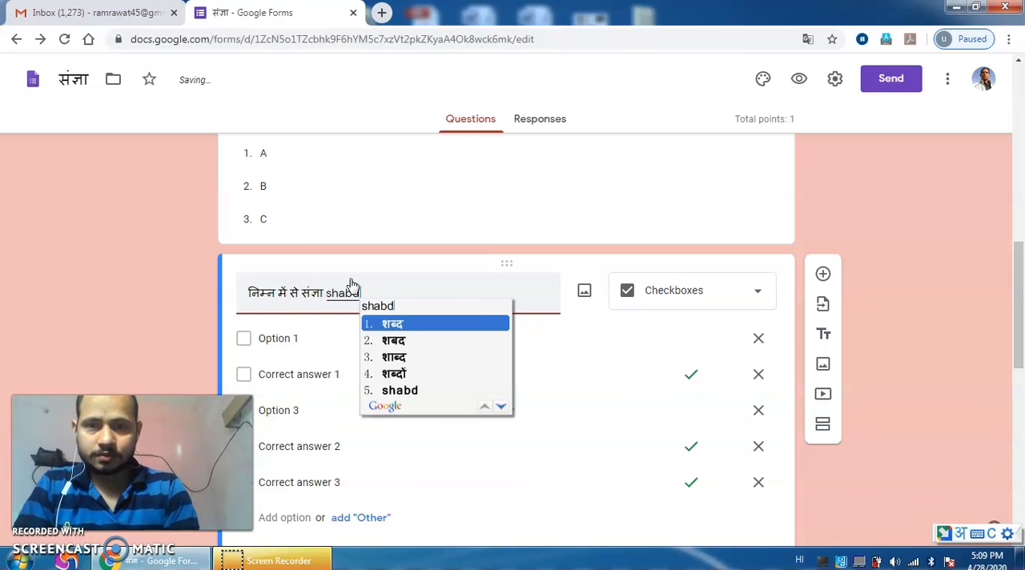
{"action": "key", "text": "BackSpace"}
{"action": "key", "text": "BackSpace"}
{"action": "key", "text": "BackSpace"}
{"action": "key", "text": "BackSpace"}
{"action": "key", "text": "BackSpace"}
{"action": "type", "text": "शब्द k"}
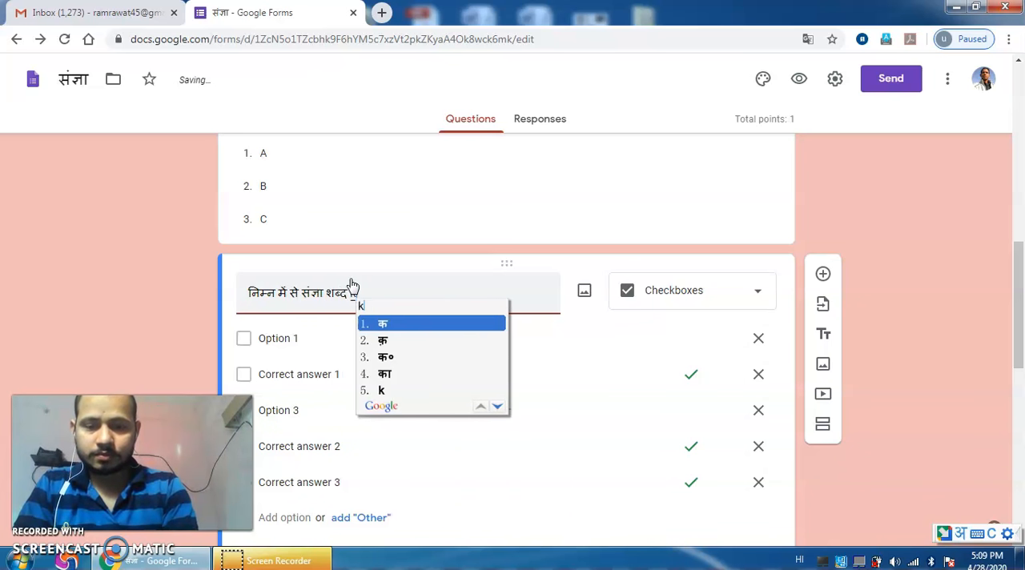
{"action": "type", "text": "aun sa"}
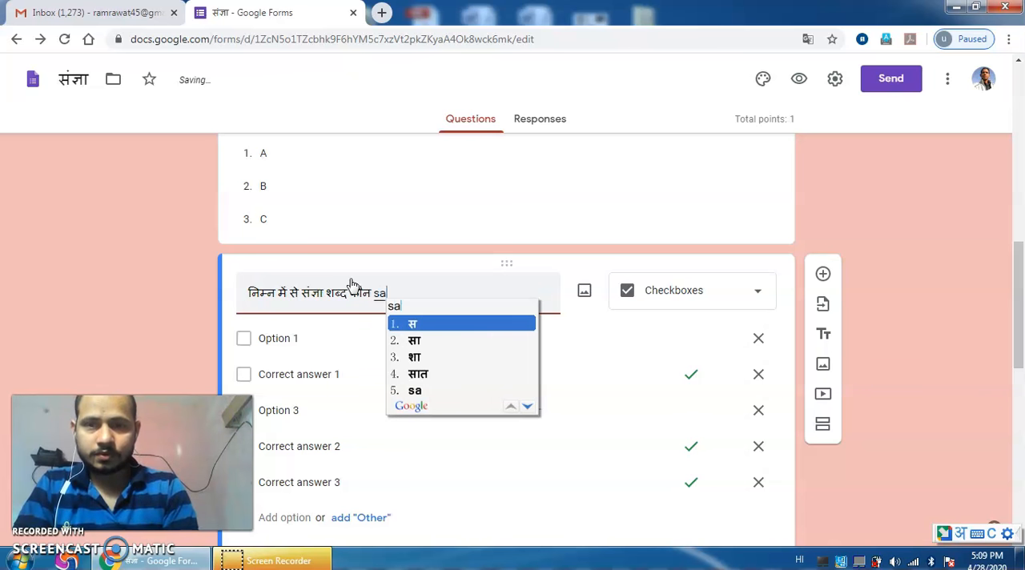
{"action": "key", "text": "Down"}
{"action": "type", "text": "hai"}
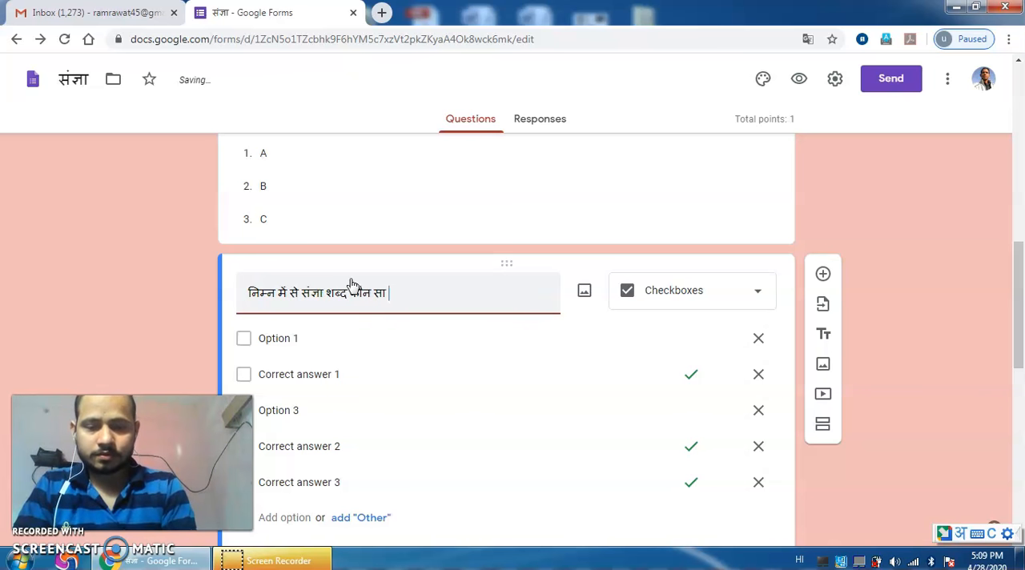
{"action": "type", "text": "?"}
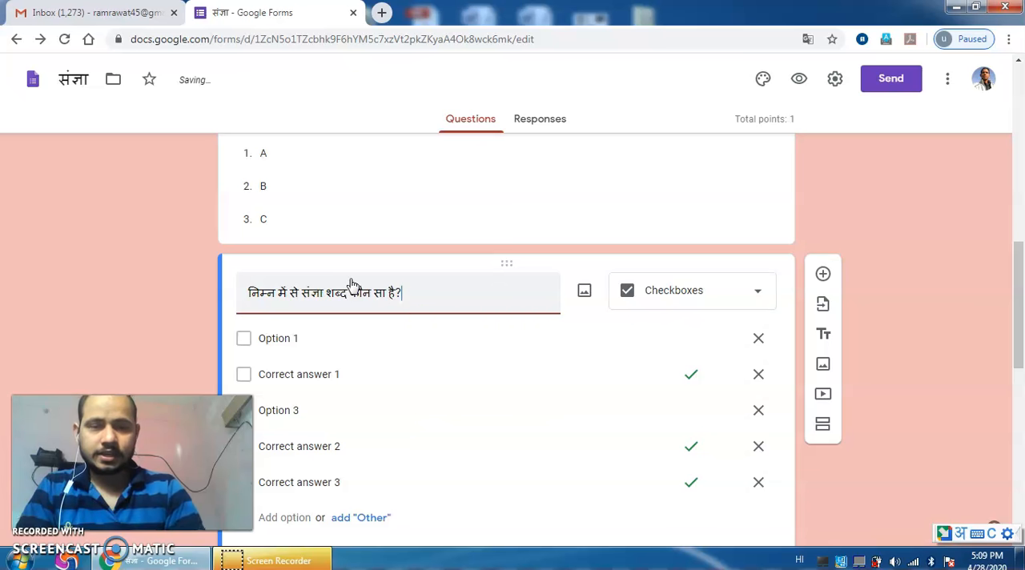
Step: Change "Option 1" of the checkboxes question to "सोना" and remove the "Correct answer 1" option
{"action": "left_click_drag", "start_coordinate": [1022, 296], "coordinate": [1021, 320]}
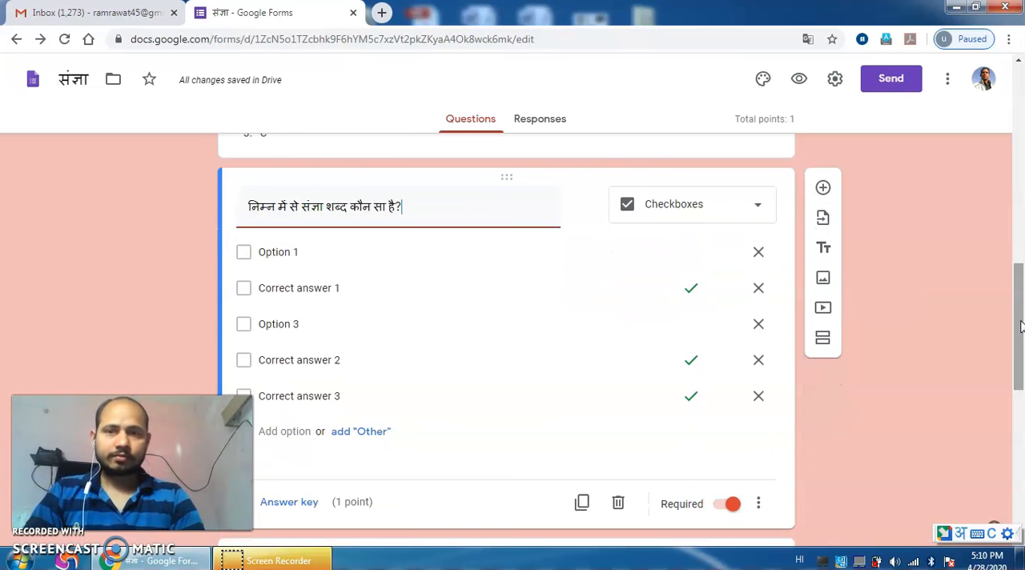
{"action": "left_click", "coordinate": [310, 253]}
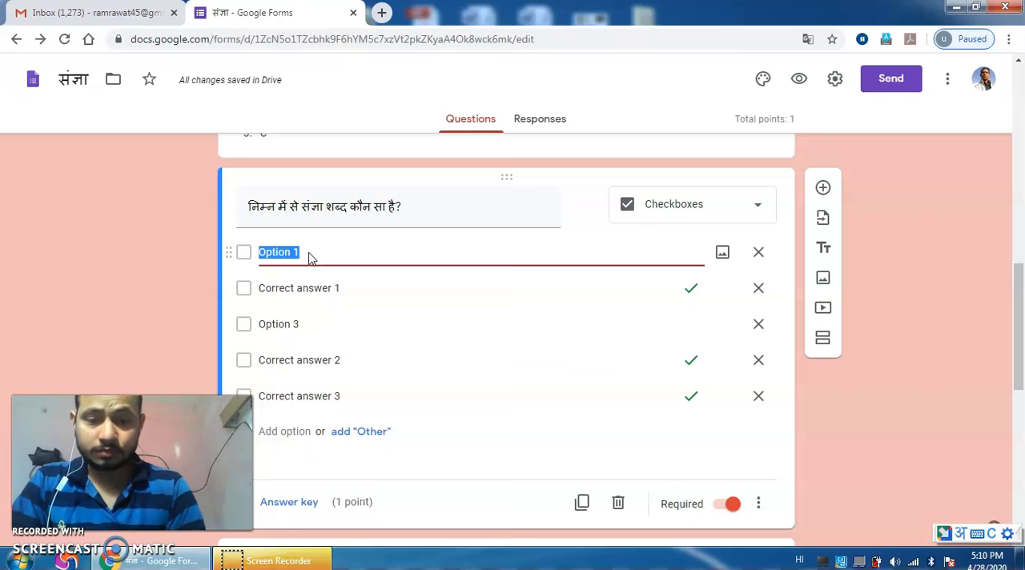
{"action": "type", "text": "sona"}
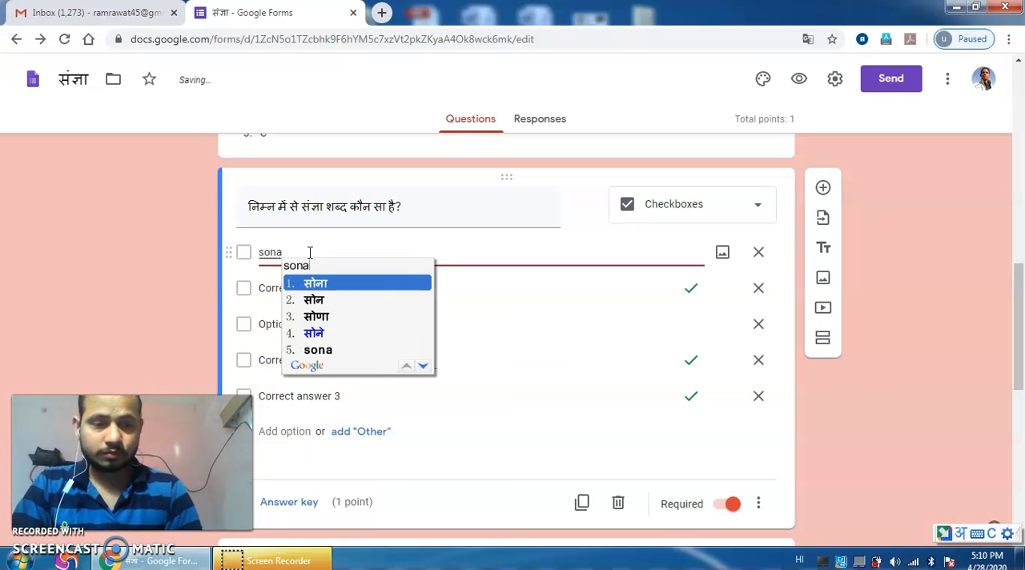
{"action": "key", "text": "Return"}
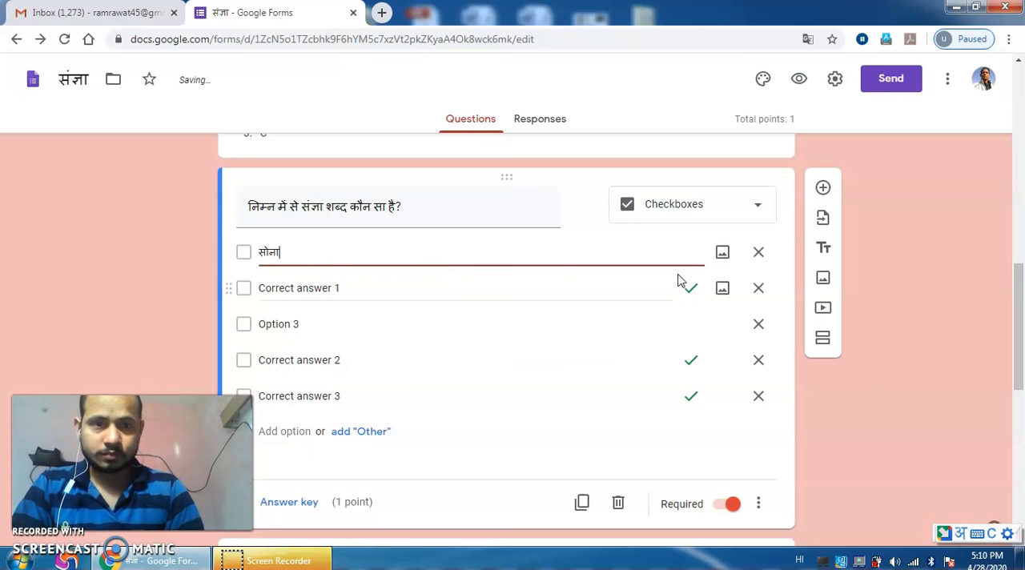
{"action": "left_click", "coordinate": [760, 291]}
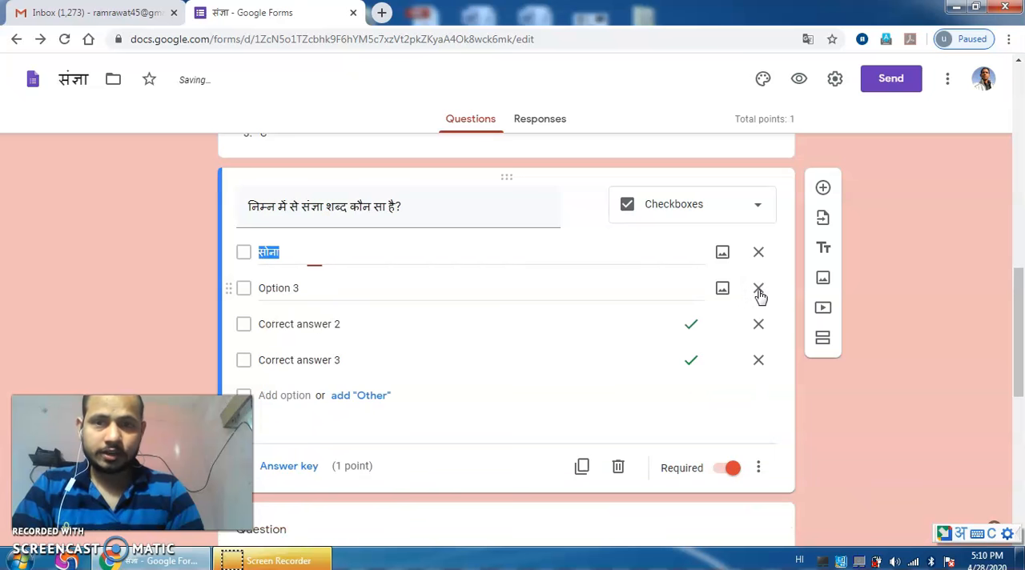
Step: Replace "Option 3" with "रोना" and "Correct answer 2" with "बाजार" in the checkboxes question
{"action": "left_click", "coordinate": [300, 292]}
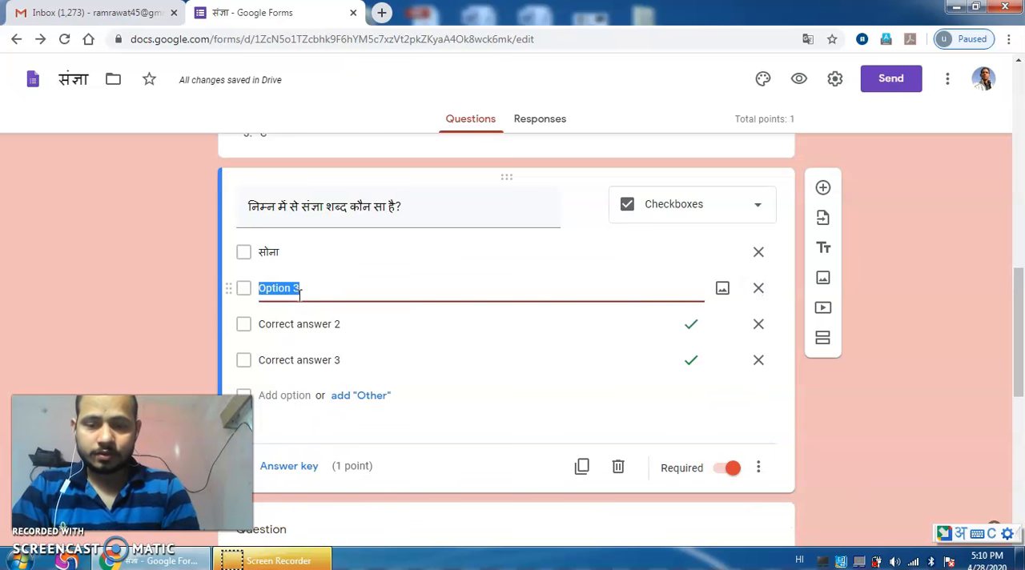
{"action": "type", "text": "rona"}
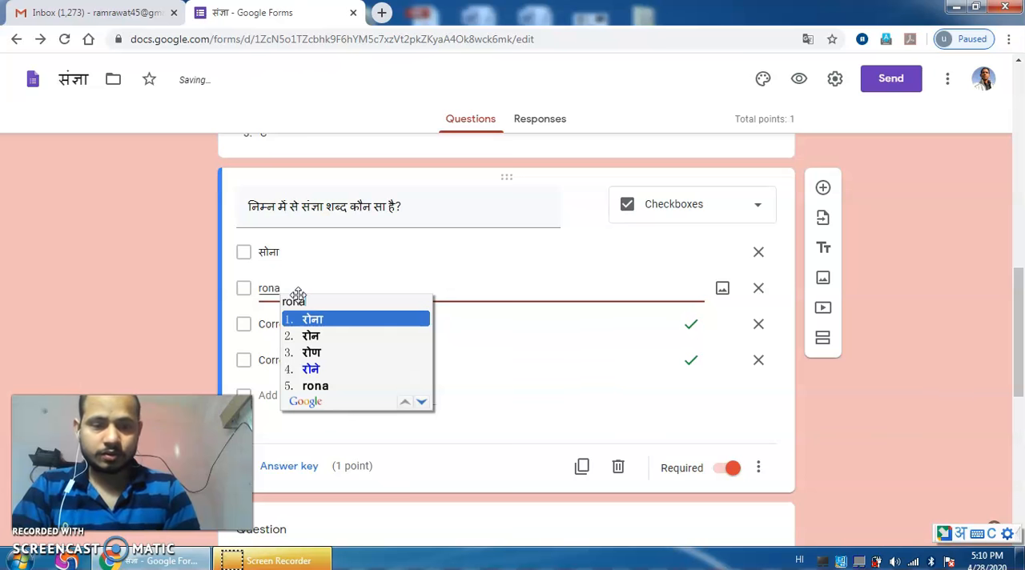
{"action": "key", "text": "Return"}
{"action": "left_click", "coordinate": [297, 322]}
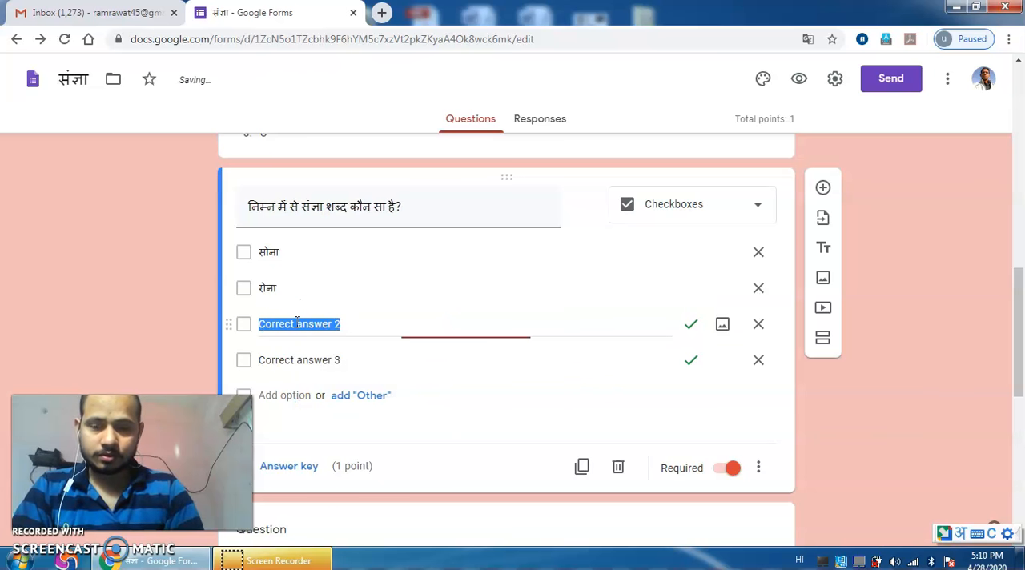
{"action": "type", "text": "ba"}
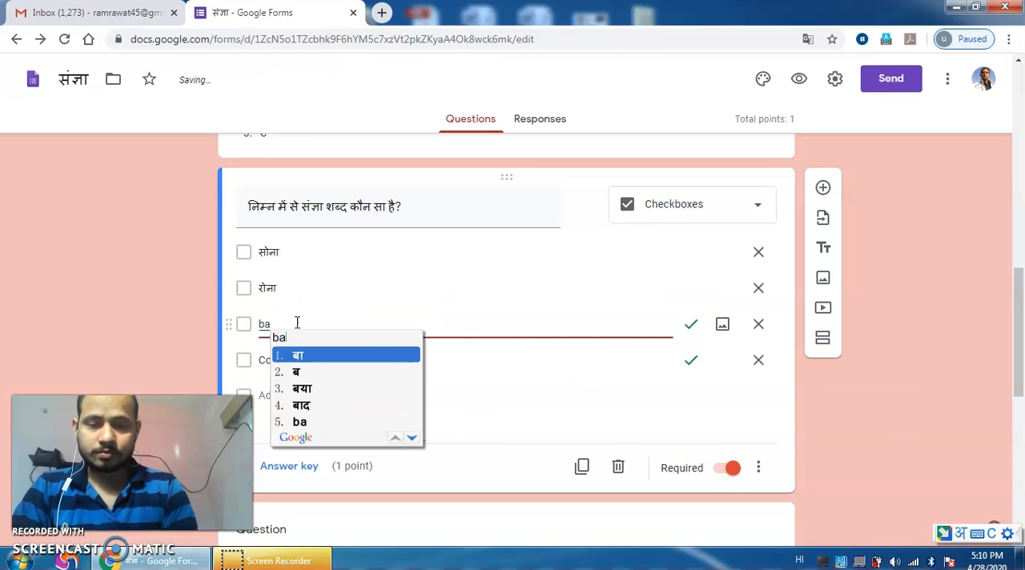
{"action": "type", "text": "zaar"}
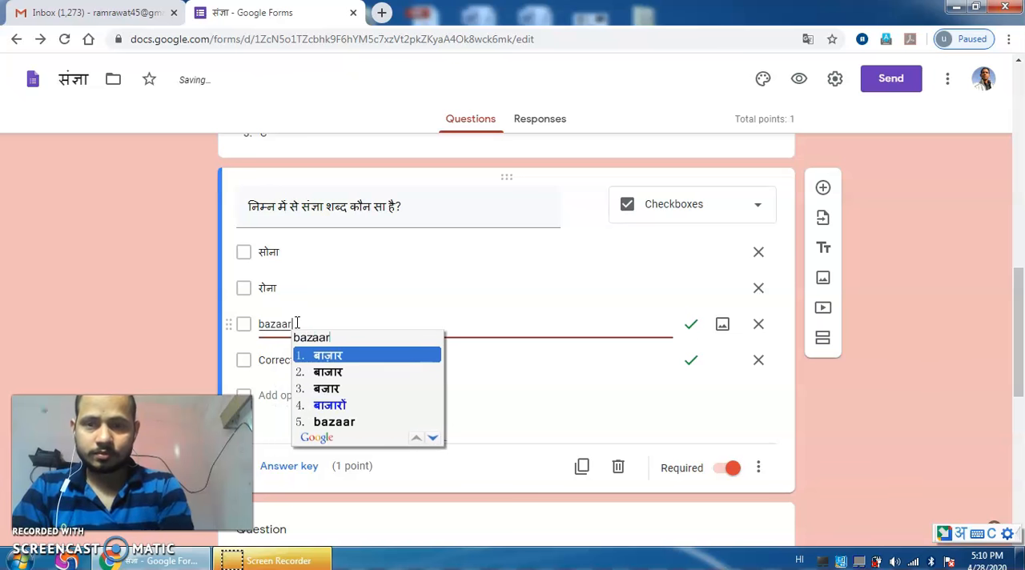
{"action": "key", "text": "Down"}
{"action": "key", "text": "Return"}
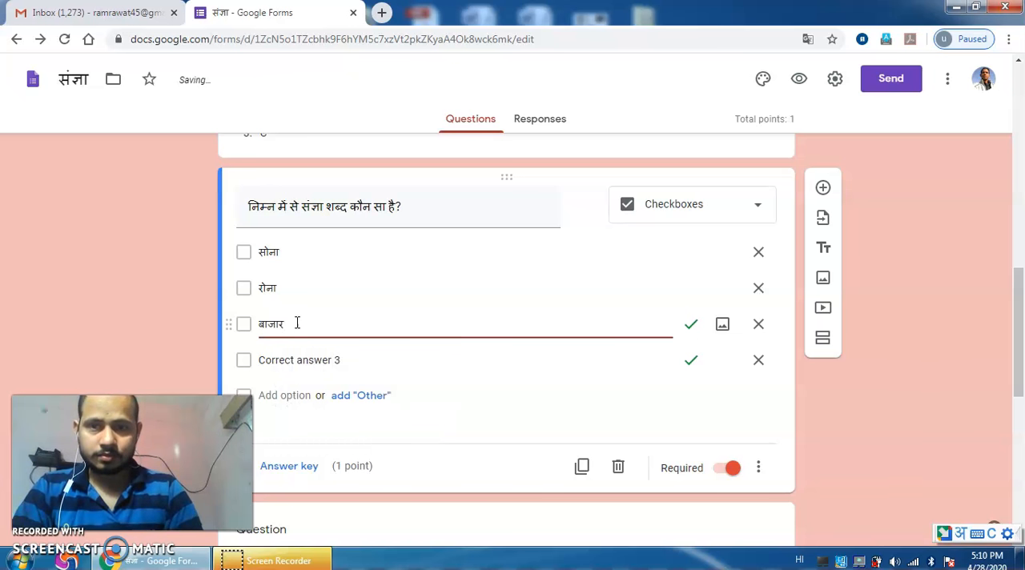
Step: Replace the "Correct answer 3" option of the checkboxes question with "हँसना"
{"action": "left_click", "coordinate": [295, 360]}
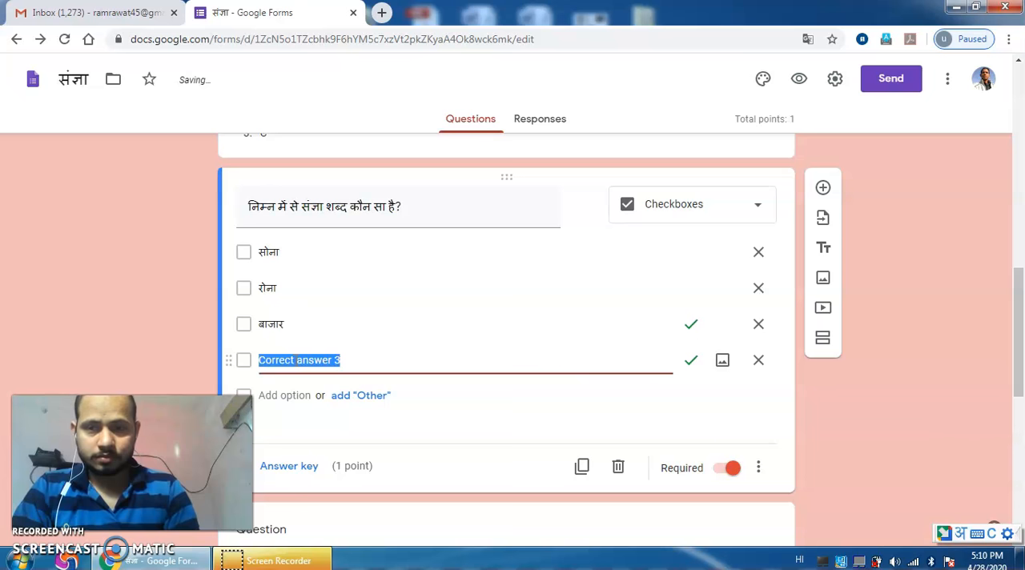
{"action": "type", "text": "hansna"}
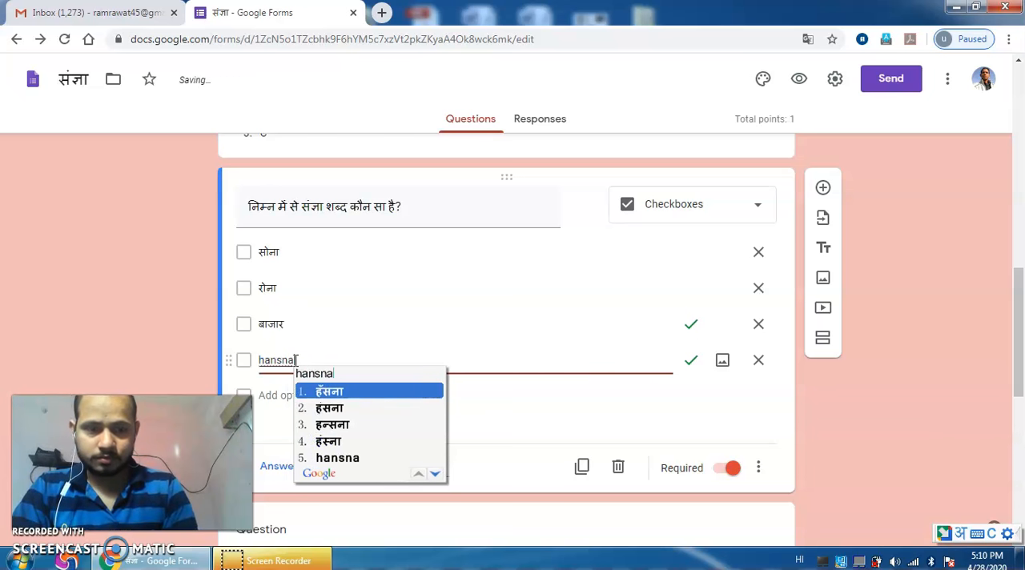
{"action": "key", "text": "space"}
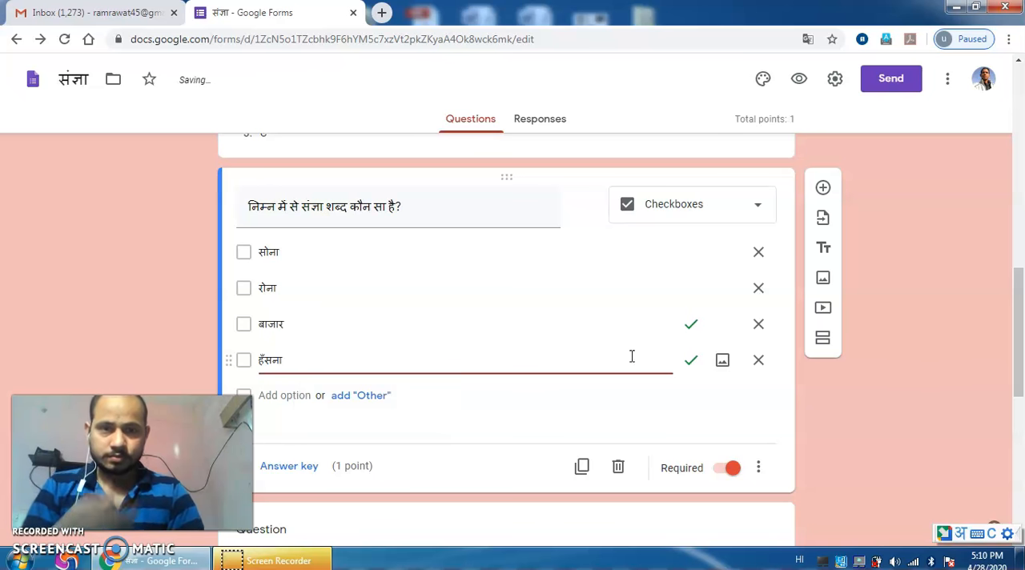
Step: Set the checkboxes question's answer key to 1 point with only "बाजार" marked as correct
{"action": "left_click_drag", "start_coordinate": [1022, 294], "coordinate": [1021, 302]}
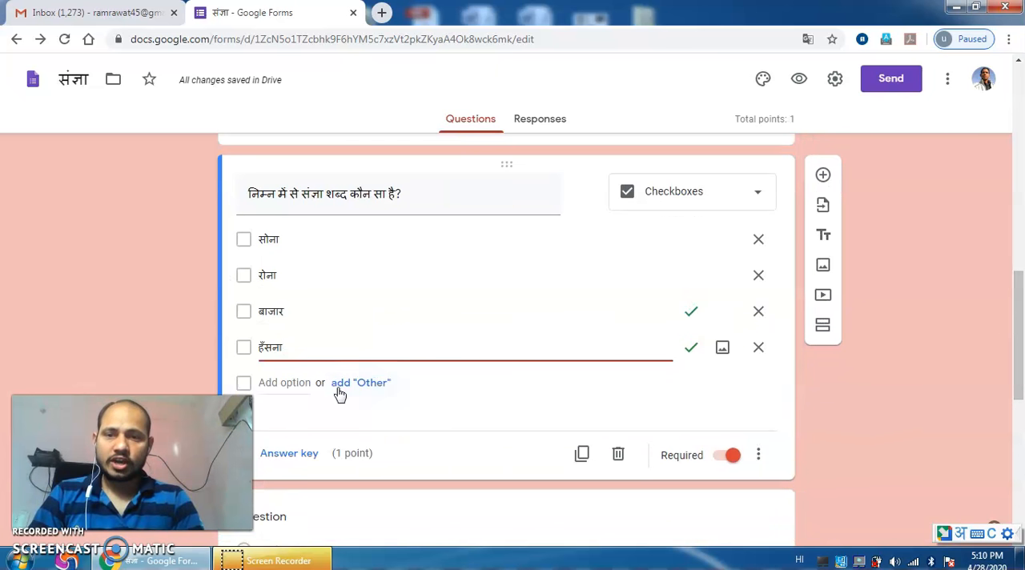
{"action": "left_click", "coordinate": [289, 454]}
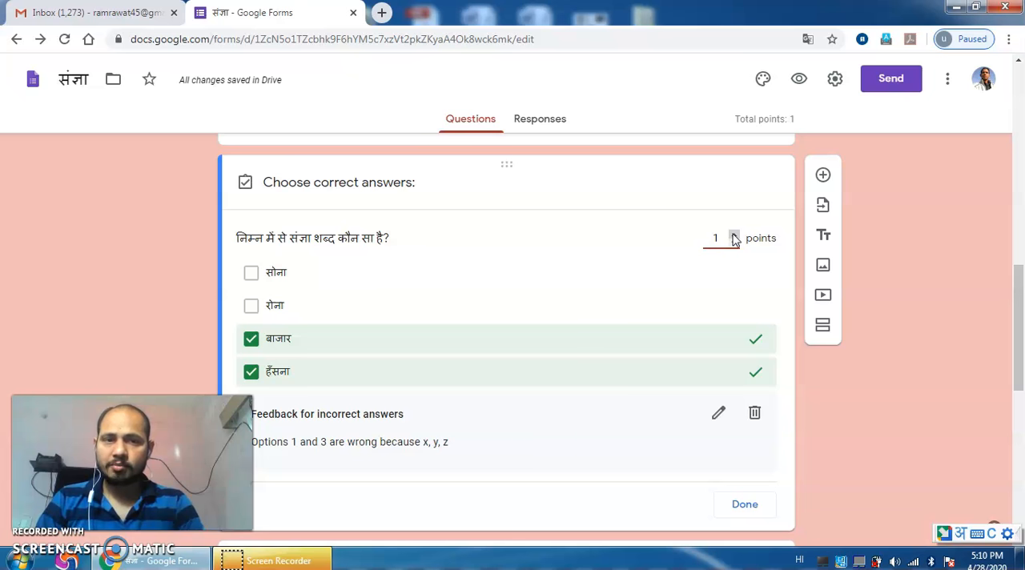
{"action": "left_click", "coordinate": [733, 235]}
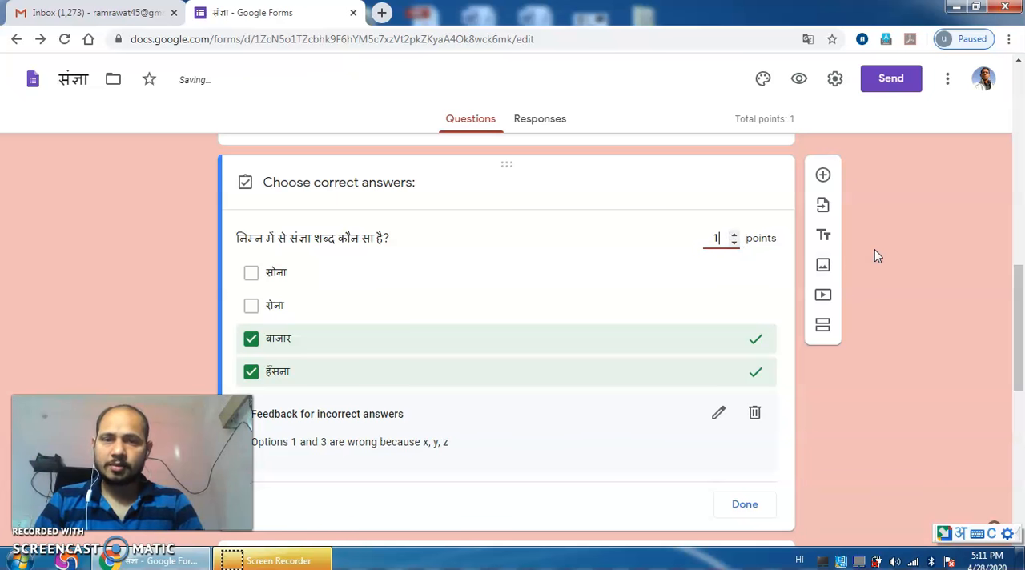
{"action": "left_click", "coordinate": [251, 339]}
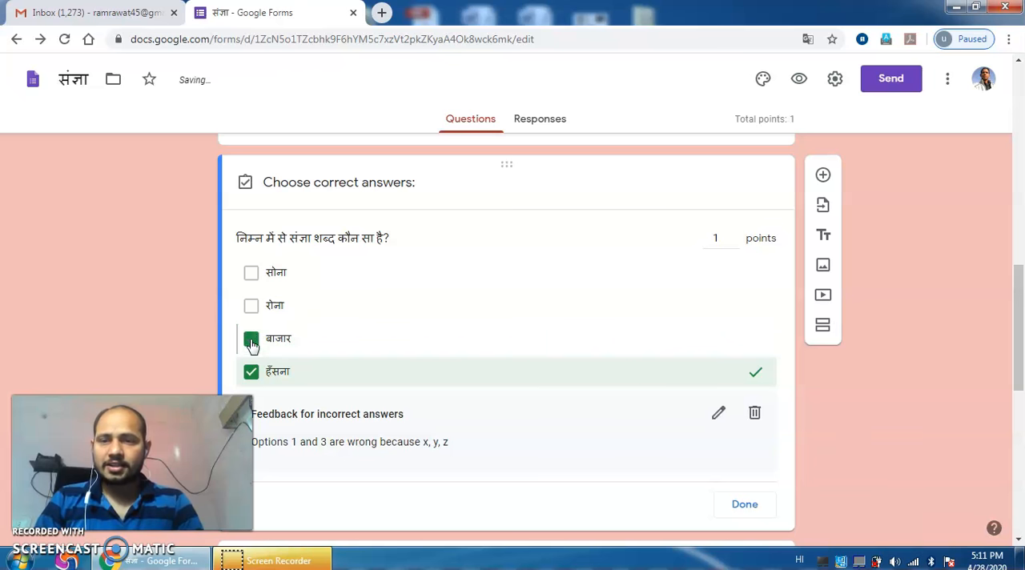
{"action": "left_click", "coordinate": [251, 373]}
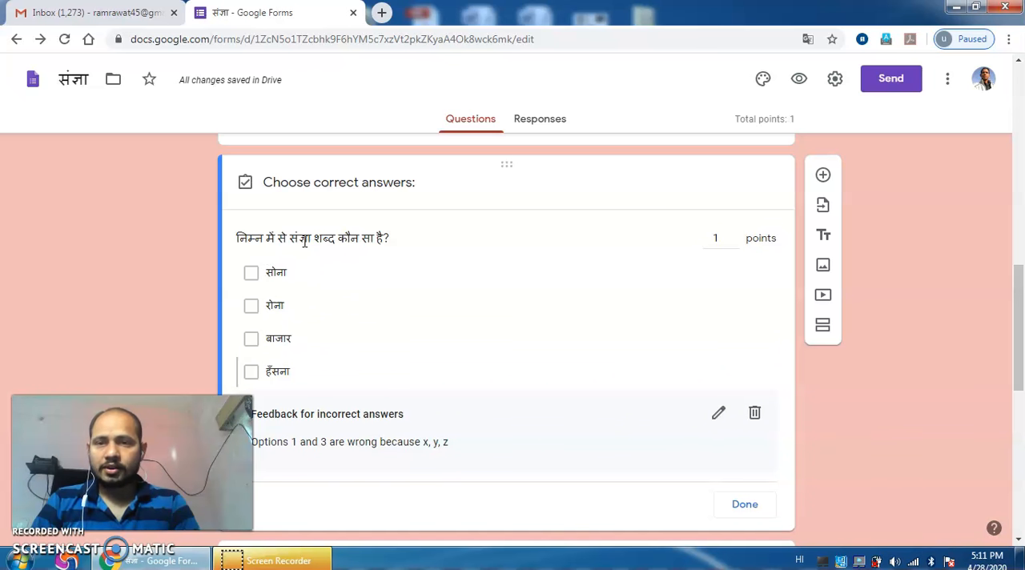
{"action": "left_click", "coordinate": [252, 341]}
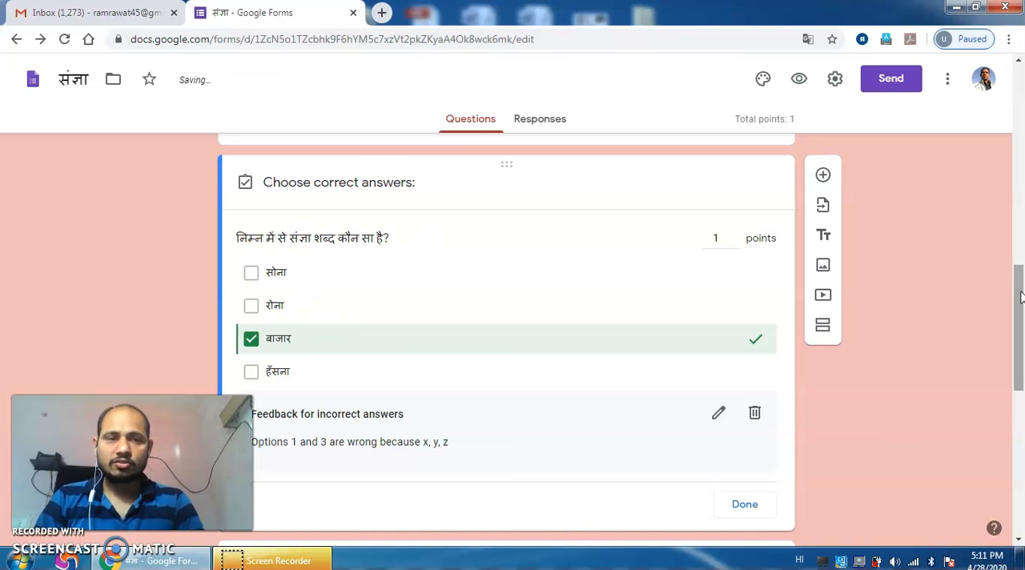
{"action": "scroll", "coordinate": [1022, 333], "scroll_direction": "down", "scroll_amount": 1}
{"action": "scroll", "coordinate": [1021, 333], "scroll_direction": "down", "scroll_amount": 1}
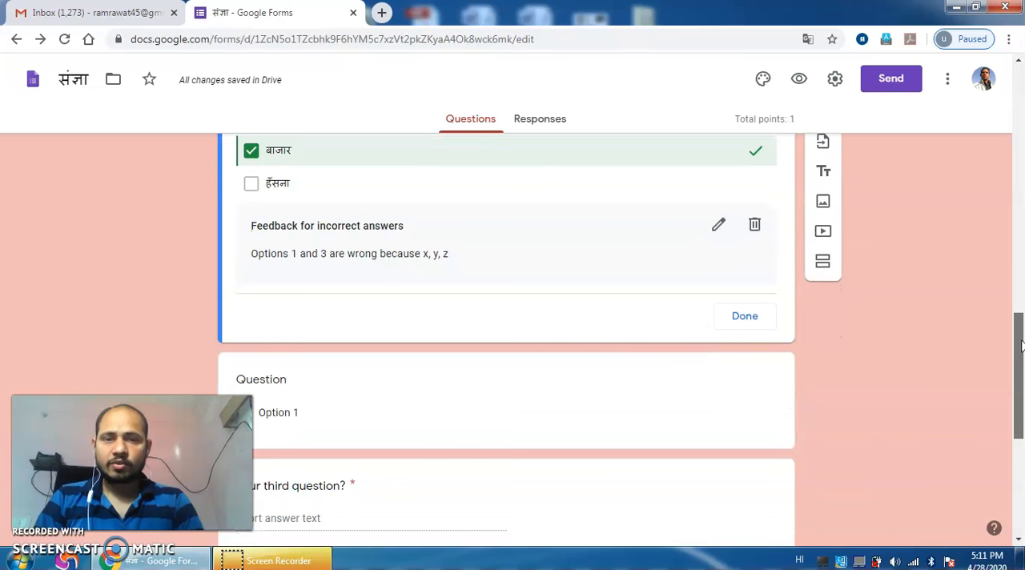
{"action": "left_click", "coordinate": [744, 317]}
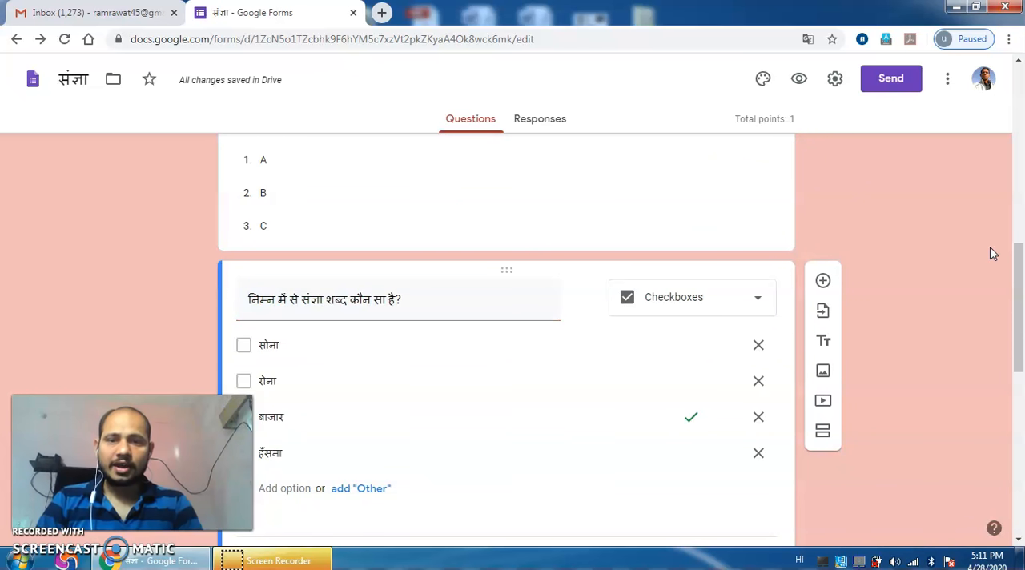
Step: Delete the blank multiple choice question below the संज्ञा checkboxes question
{"action": "left_click_drag", "start_coordinate": [1024, 276], "coordinate": [1024, 335]}
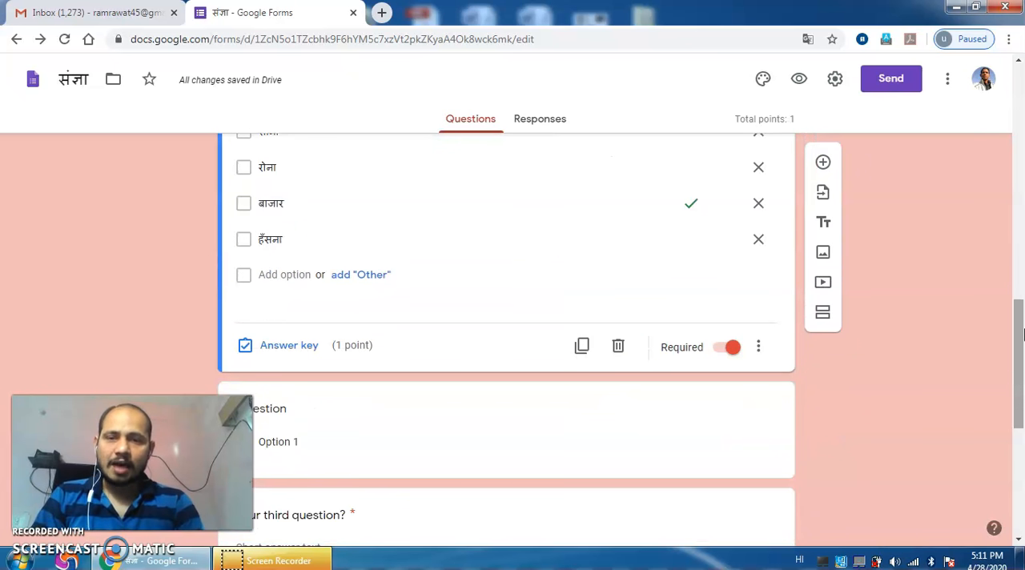
{"action": "left_click_drag", "start_coordinate": [1021, 376], "coordinate": [1020, 415]}
{"action": "left_click", "coordinate": [582, 301]}
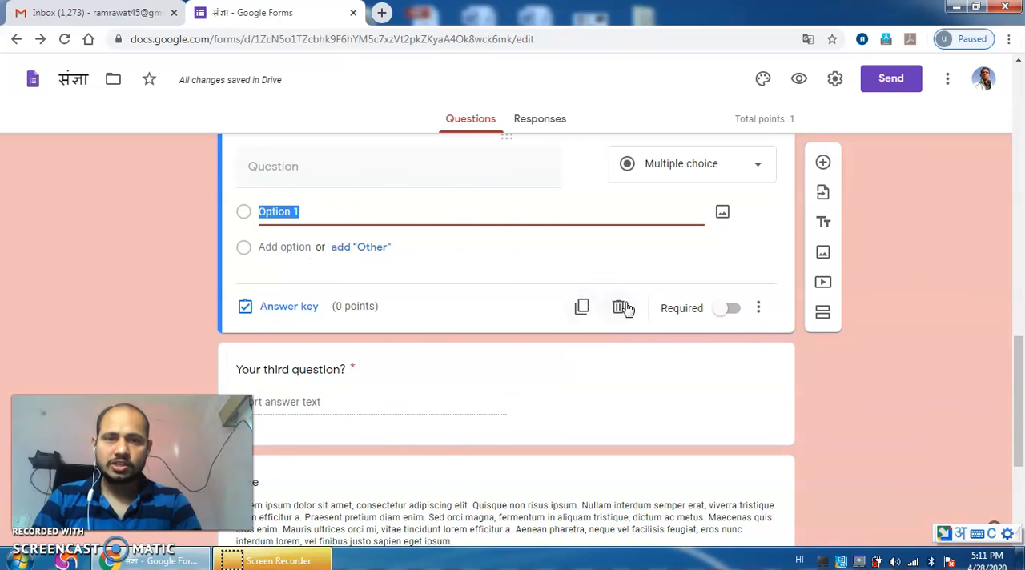
{"action": "left_click", "coordinate": [619, 309]}
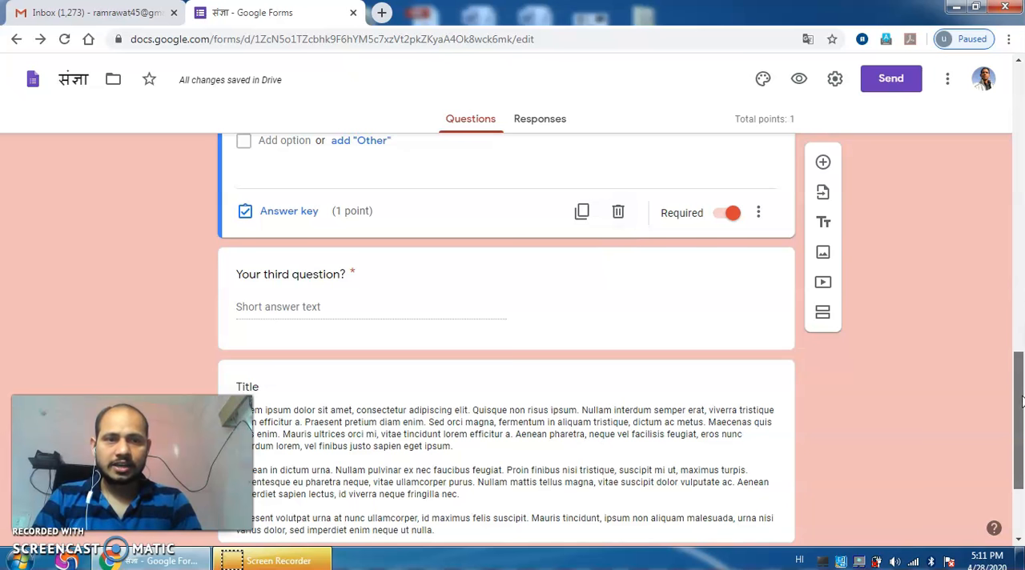
Step: Delete the "Your third question?" short answer question from the form
{"action": "scroll", "coordinate": [1019, 364], "scroll_direction": "up", "scroll_amount": 2}
{"action": "scroll", "coordinate": [1019, 365], "scroll_direction": "down", "scroll_amount": 3}
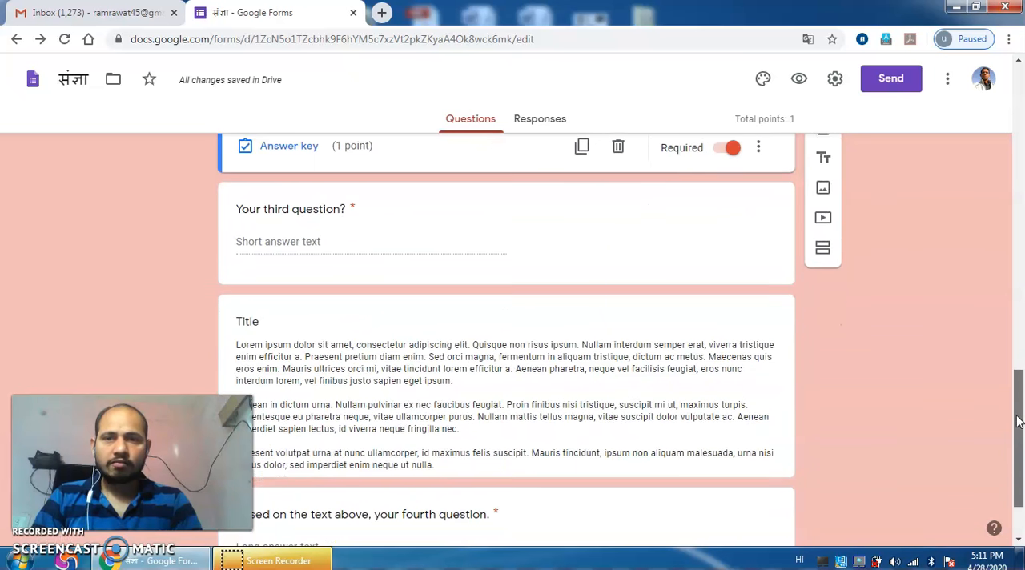
{"action": "left_click", "coordinate": [471, 251]}
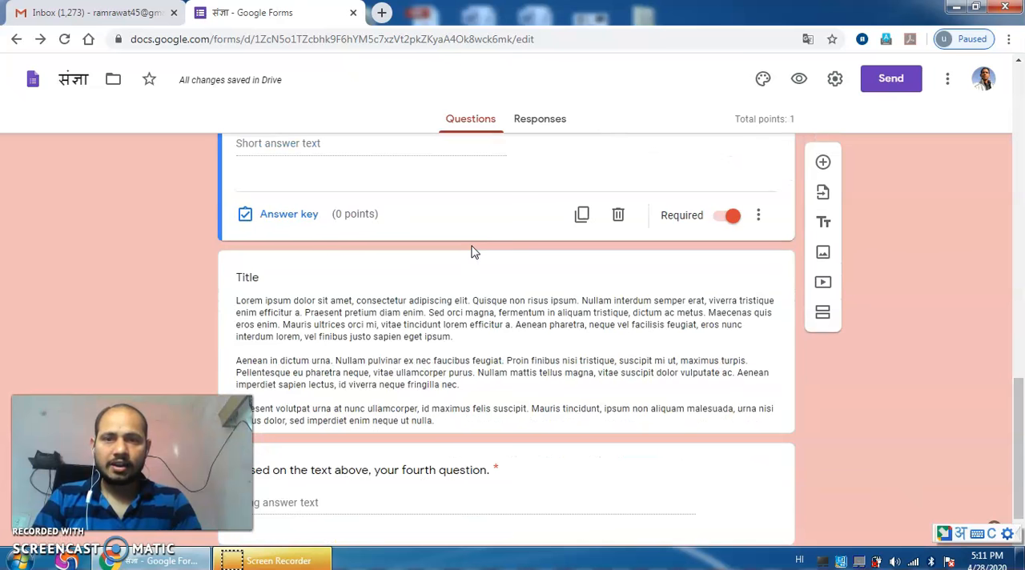
{"action": "left_click", "coordinate": [618, 216]}
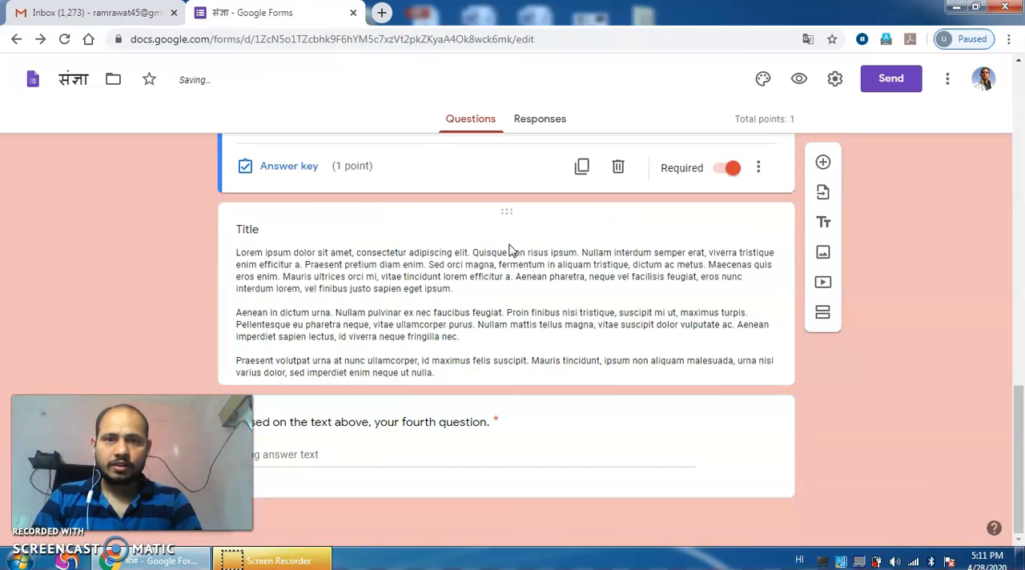
Step: Delete the untitled Lorem ipsum text block and the "Based on the text above, your fourth question." paragraph question
{"action": "left_click", "coordinate": [513, 250]}
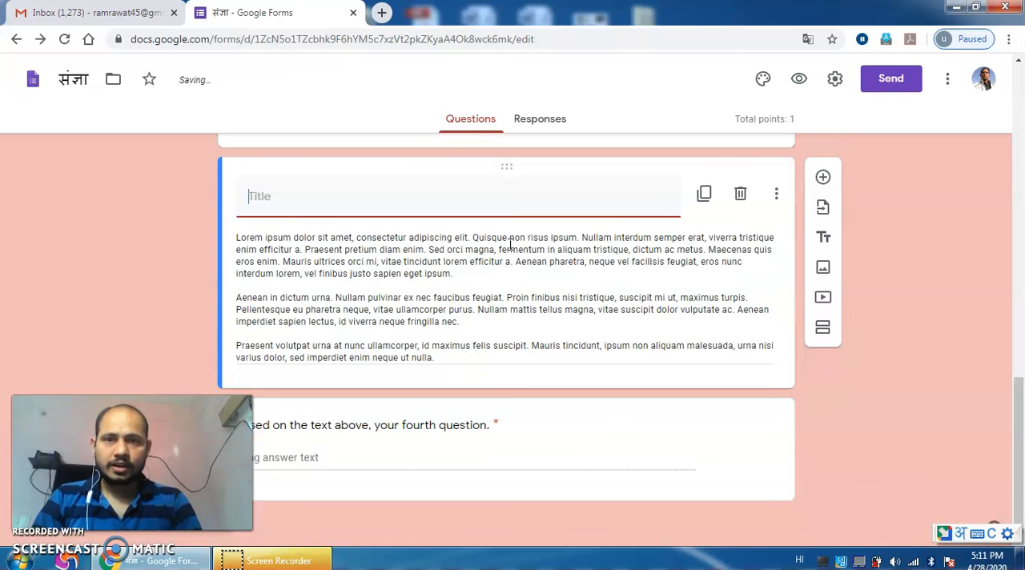
{"action": "left_click", "coordinate": [735, 199]}
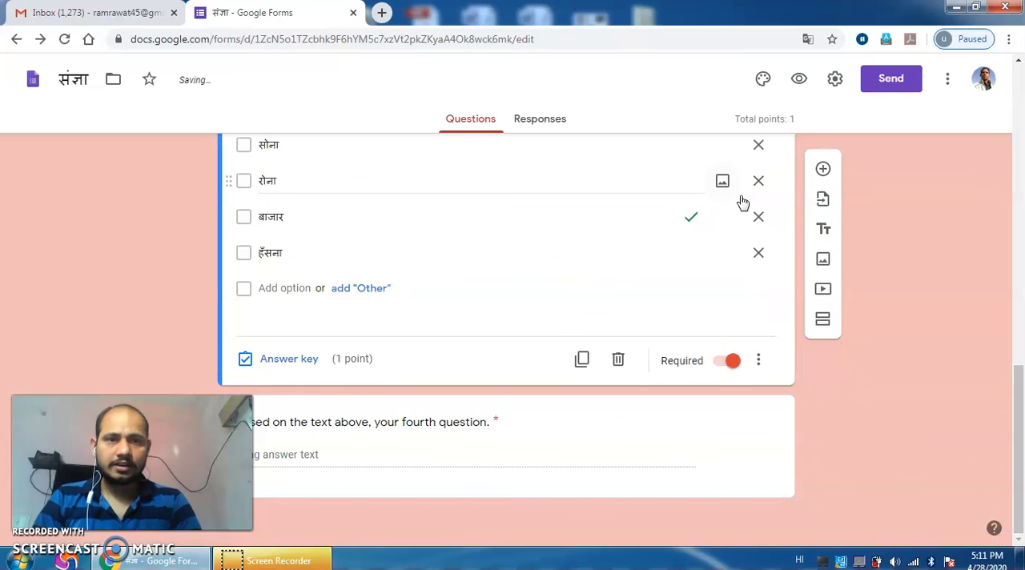
{"action": "left_click", "coordinate": [512, 449]}
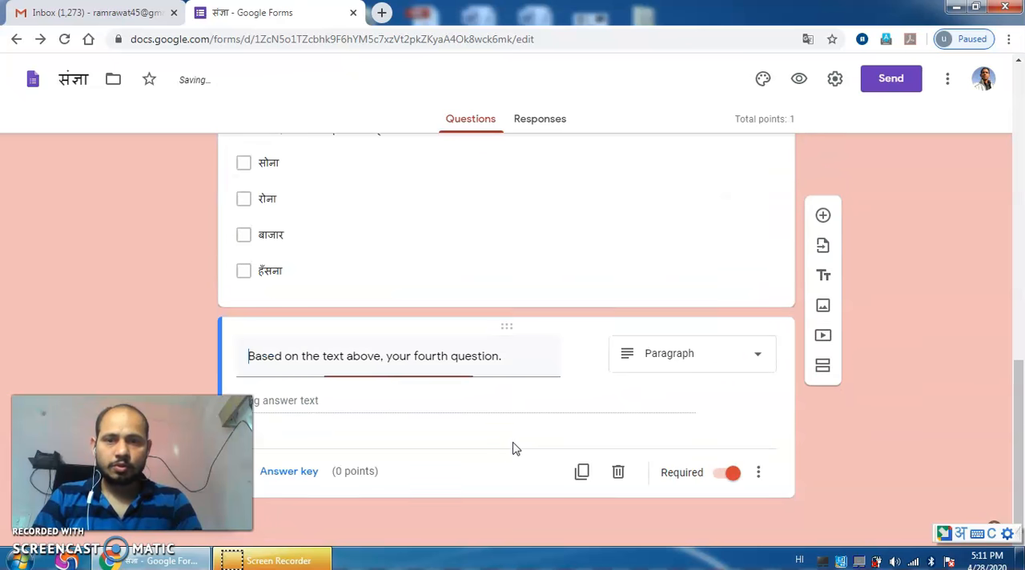
{"action": "left_click", "coordinate": [617, 473]}
Step: Open the form's sending options and copy its shareable link without shortening the URL
{"action": "mouse_move", "coordinate": [1021, 355]}
{"action": "left_mouse_down"}
{"action": "mouse_move", "coordinate": [1021, 150]}
{"action": "mouse_move", "coordinate": [1021, 359]}
{"action": "left_mouse_up"}
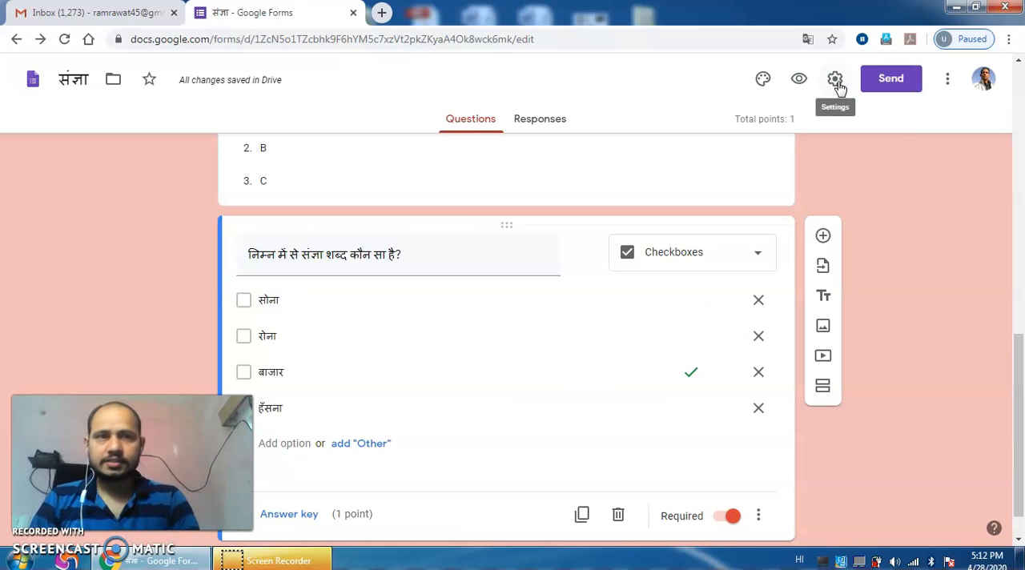
{"action": "left_click", "coordinate": [902, 83]}
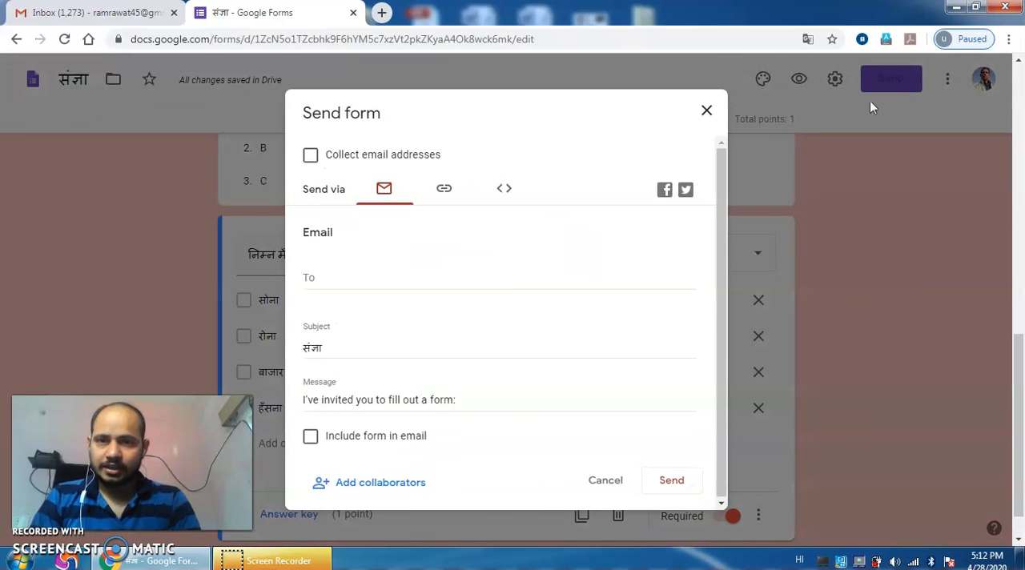
{"action": "left_click", "coordinate": [444, 191]}
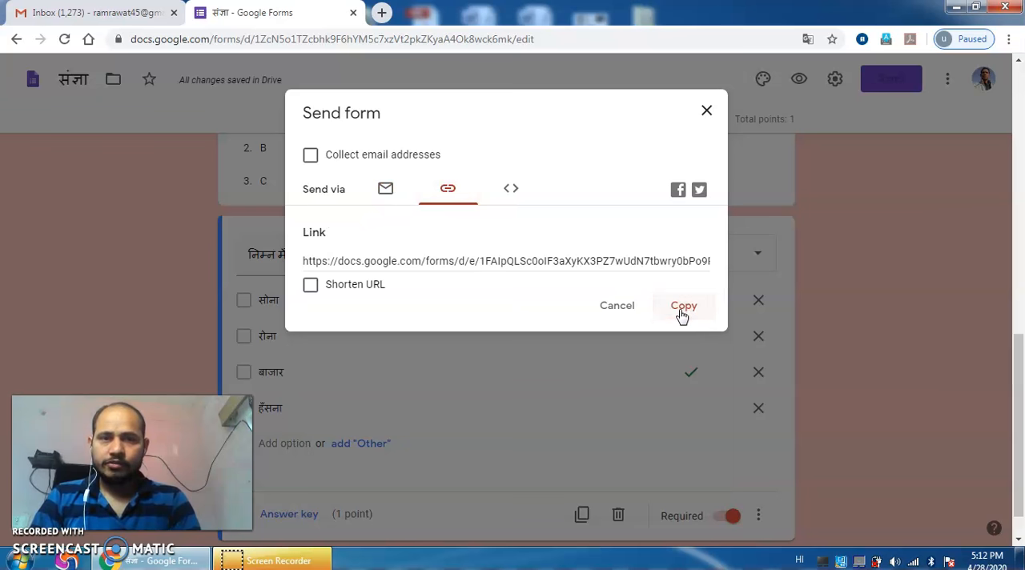
{"action": "left_click", "coordinate": [682, 305]}
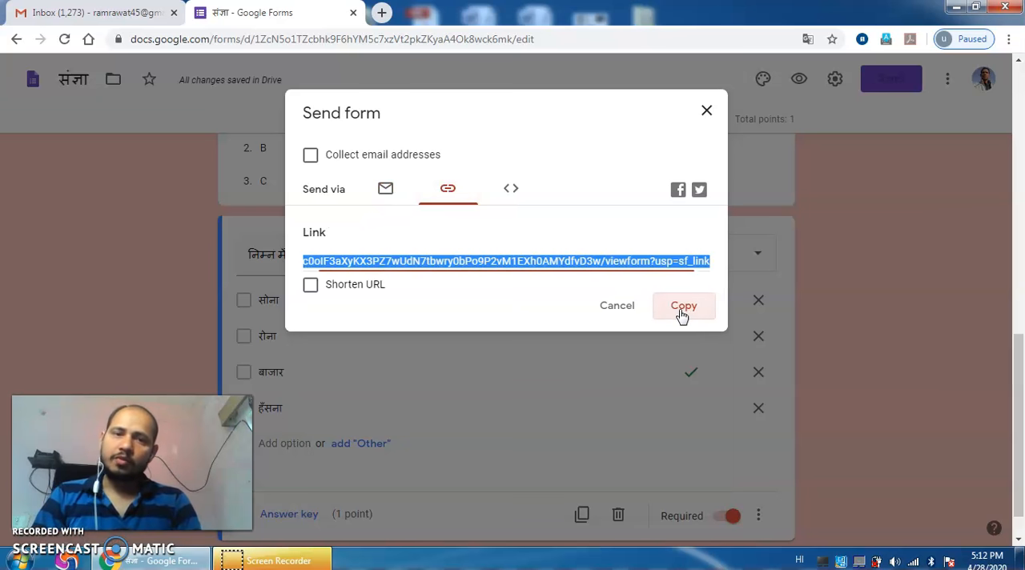
Step: Close the form's sending options and check its responses before returning to the questions
{"action": "left_click", "coordinate": [707, 112]}
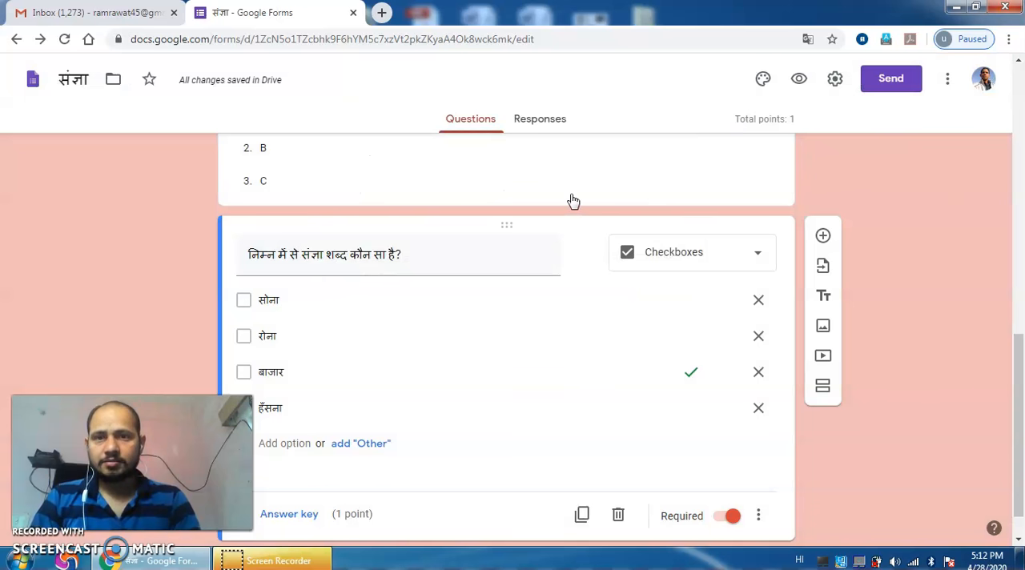
{"action": "left_click", "coordinate": [546, 124]}
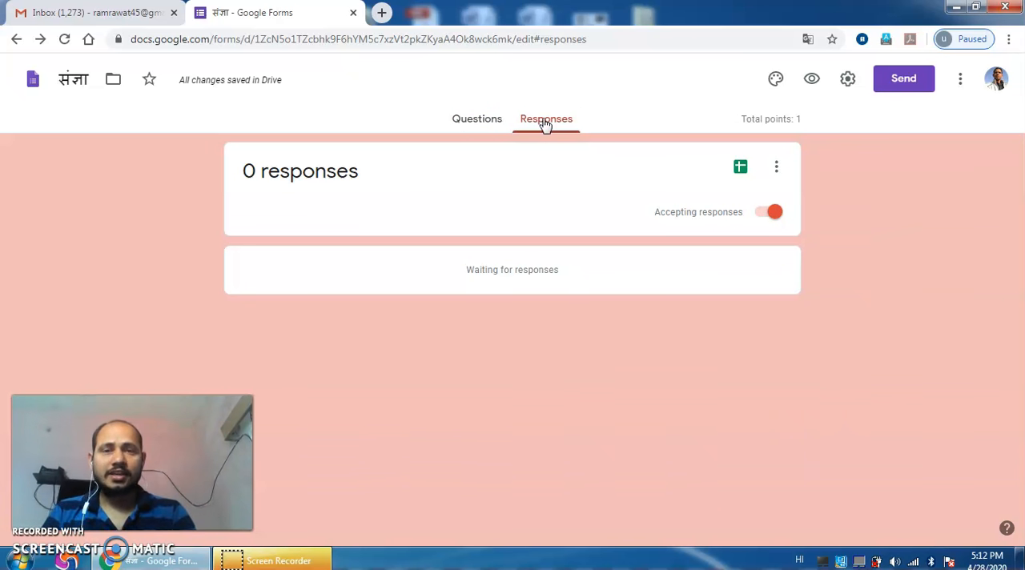
{"action": "left_click", "coordinate": [487, 126]}
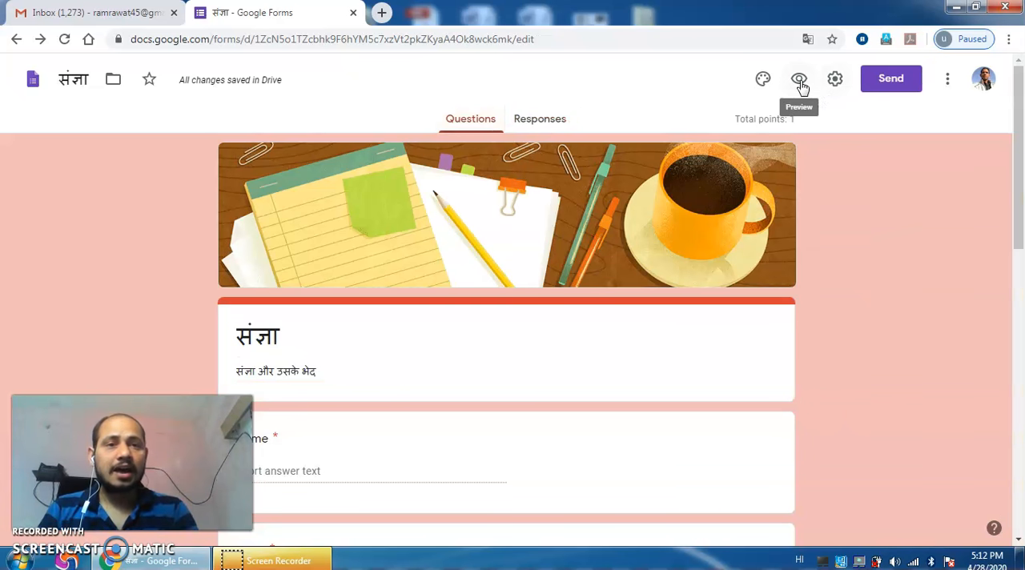
Step: Preview the संज्ञा form as a respondent and look through its student detail fields and question
{"action": "left_click", "coordinate": [799, 81]}
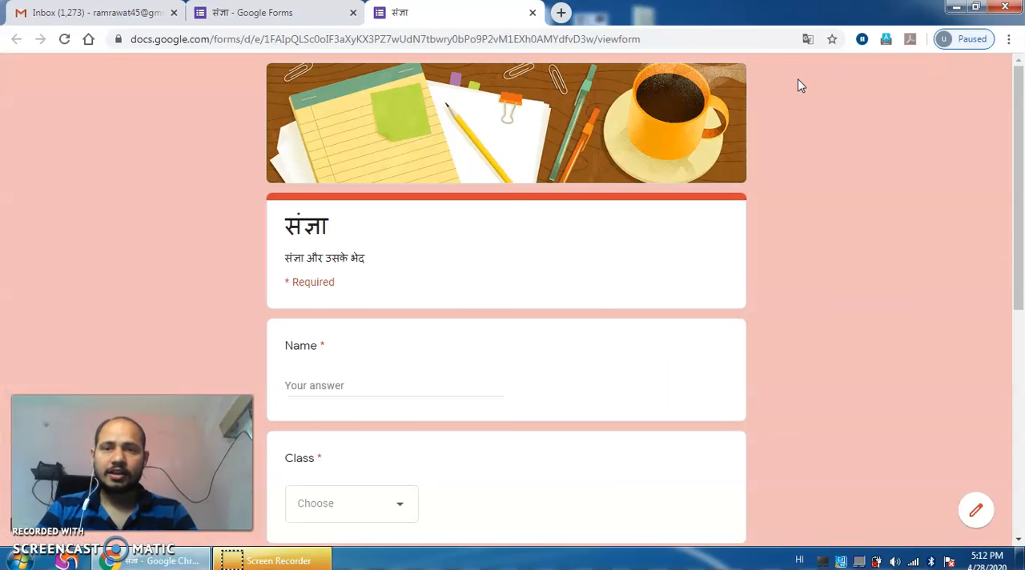
{"action": "scroll", "coordinate": [799, 86], "scroll_direction": "down", "scroll_amount": 2}
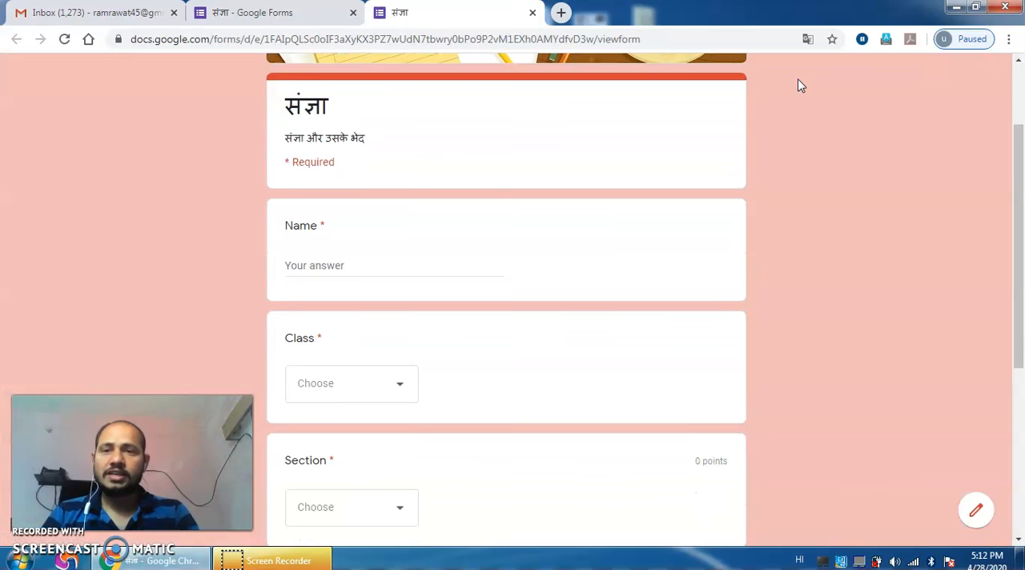
{"action": "scroll", "coordinate": [799, 85], "scroll_direction": "down", "scroll_amount": 2}
{"action": "scroll", "coordinate": [799, 86], "scroll_direction": "up", "scroll_amount": 1}
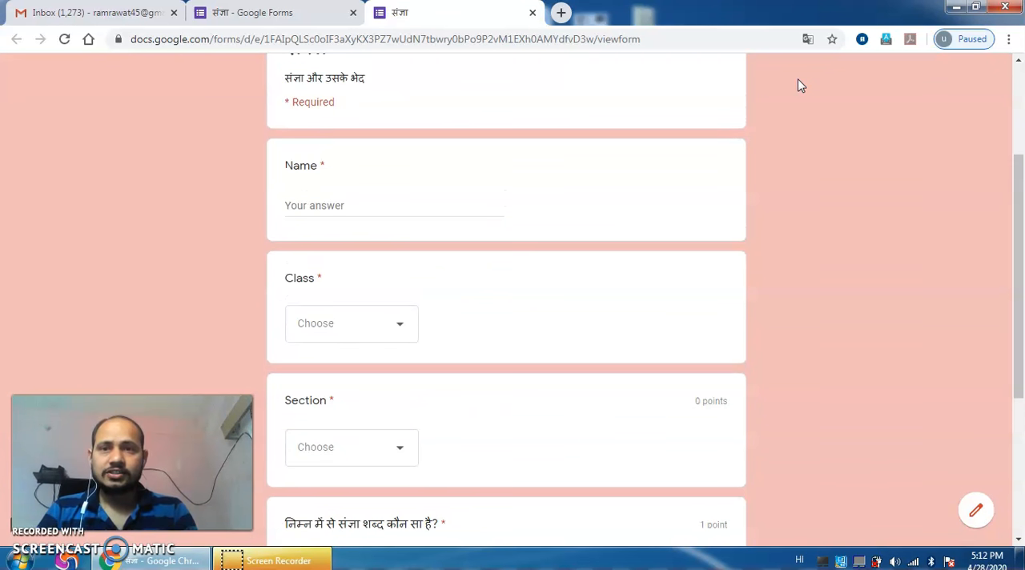
{"action": "scroll", "coordinate": [800, 86], "scroll_direction": "up", "scroll_amount": 1}
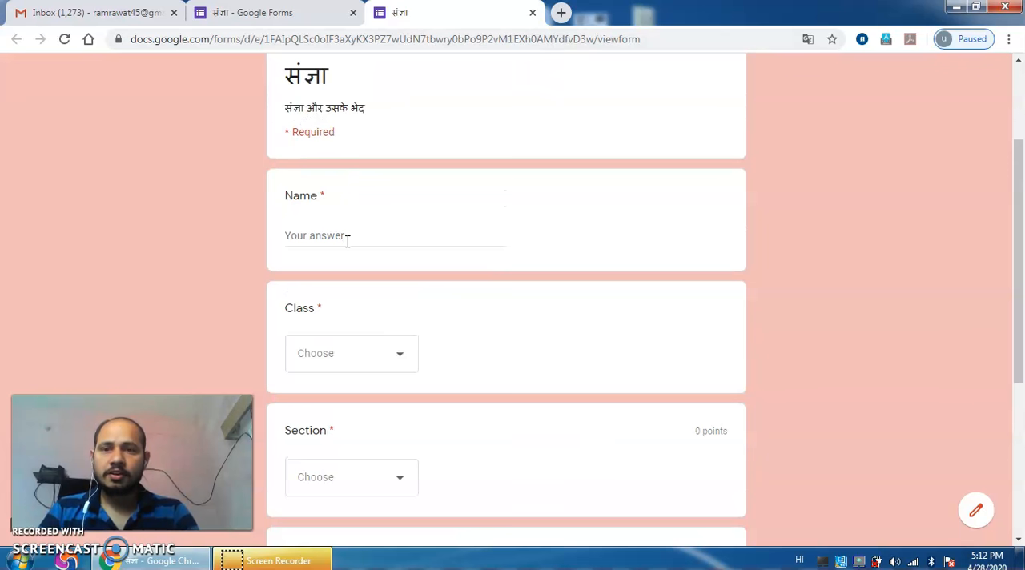
Step: Set the Class answer to 6 and look at the Section options without choosing one
{"action": "left_click", "coordinate": [403, 359]}
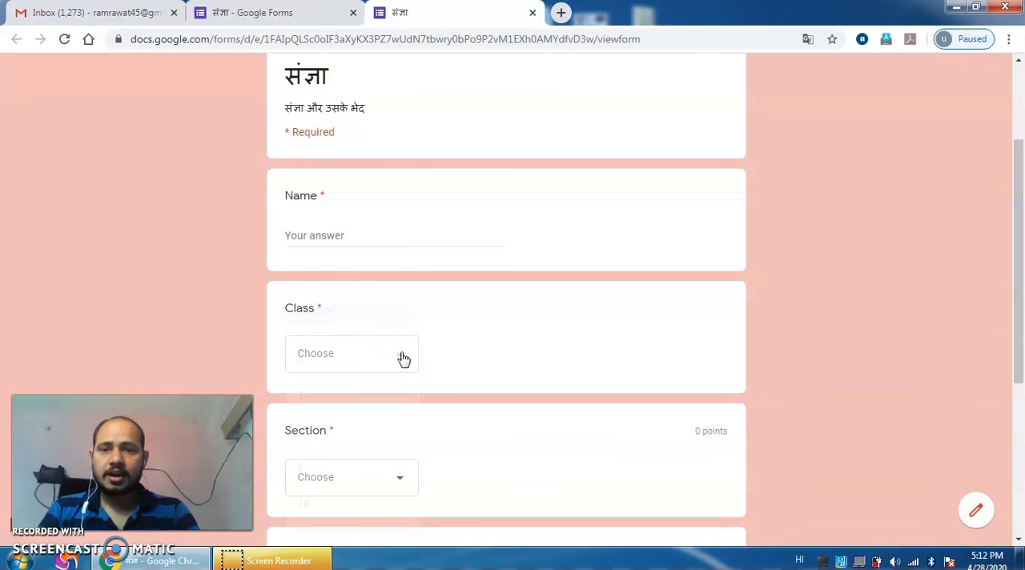
{"action": "left_click", "coordinate": [362, 370]}
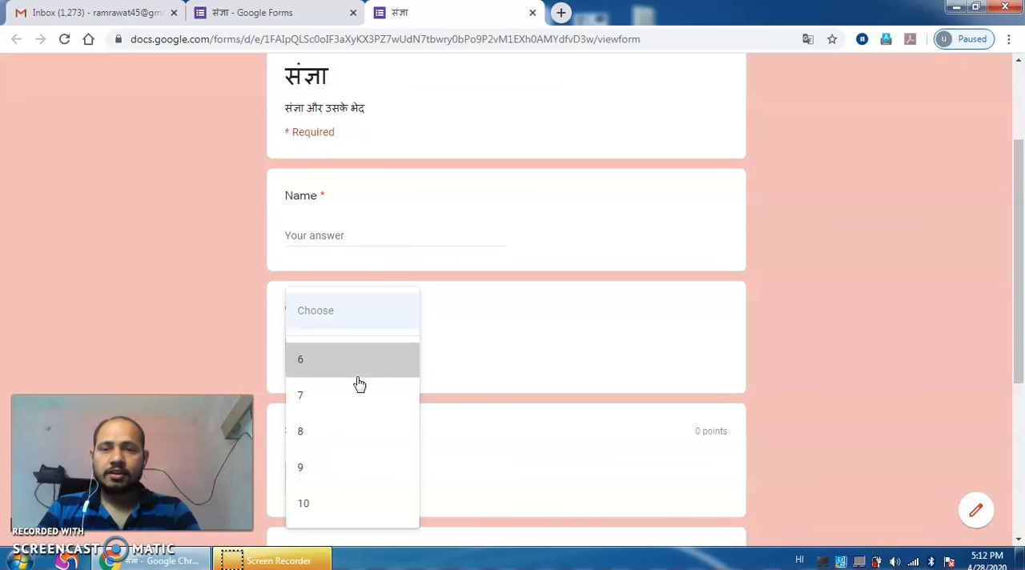
{"action": "scroll", "coordinate": [563, 337], "scroll_direction": "down", "scroll_amount": 2}
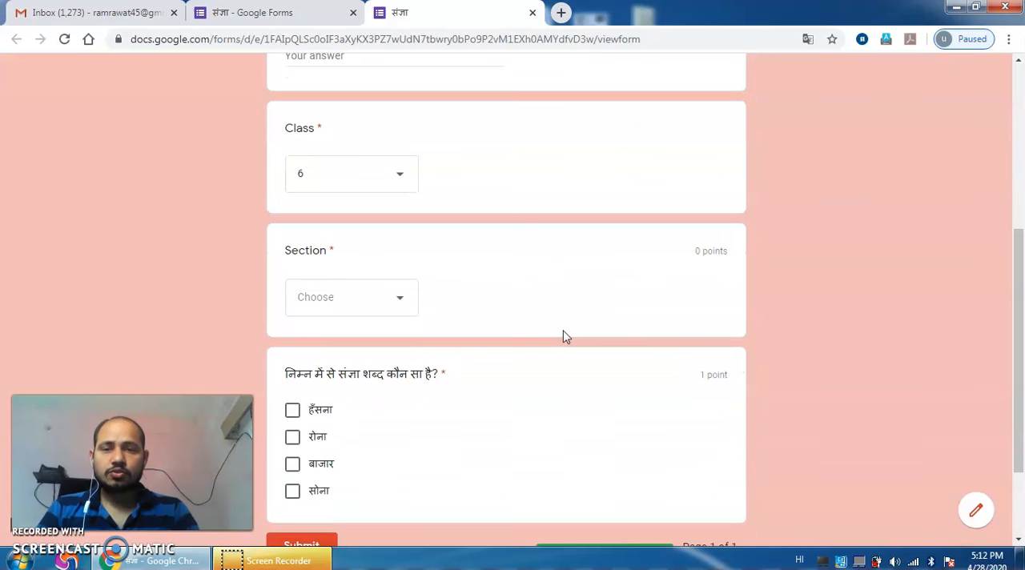
{"action": "left_click", "coordinate": [392, 311]}
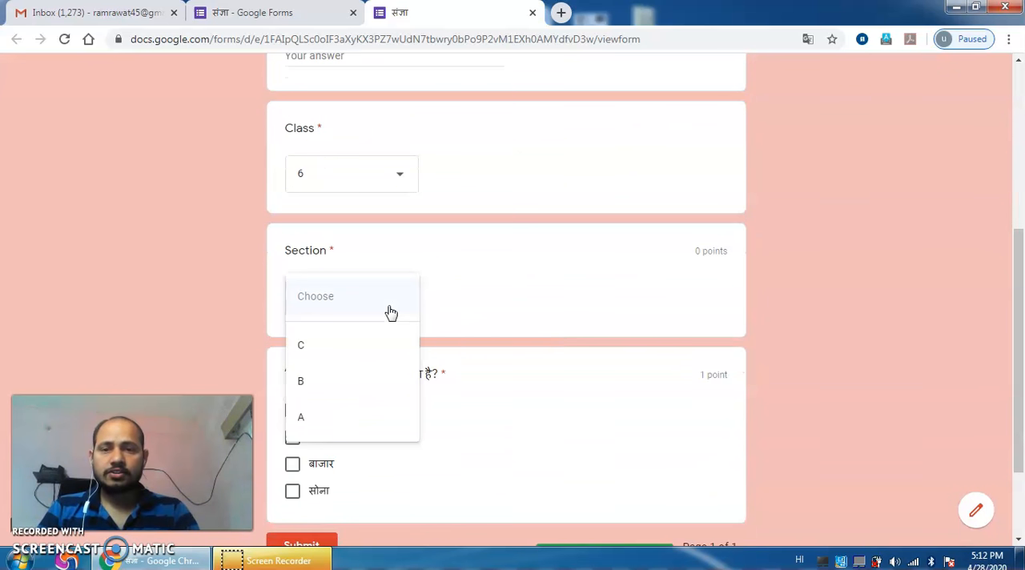
{"action": "left_click", "coordinate": [518, 298]}
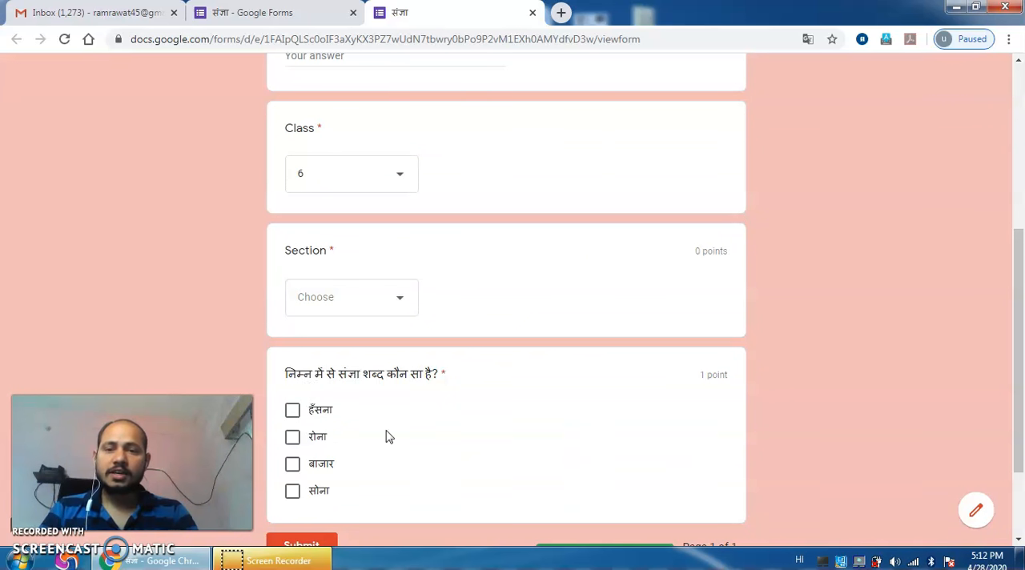
Step: Mark बाजार as the answer to the संज्ञा question and try to submit the form
{"action": "left_click", "coordinate": [293, 469]}
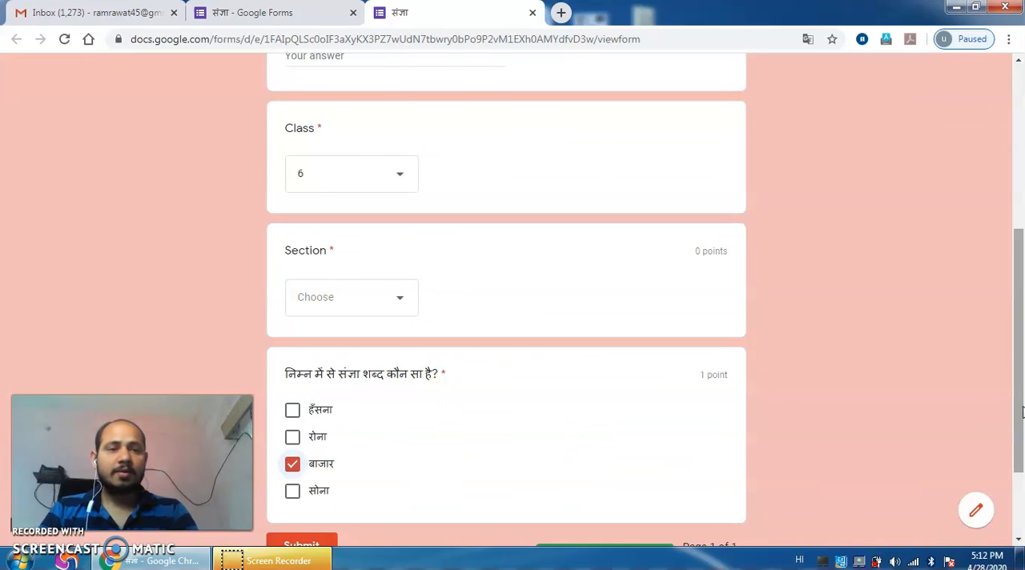
{"action": "scroll", "coordinate": [1023, 354], "scroll_direction": "down", "scroll_amount": 2}
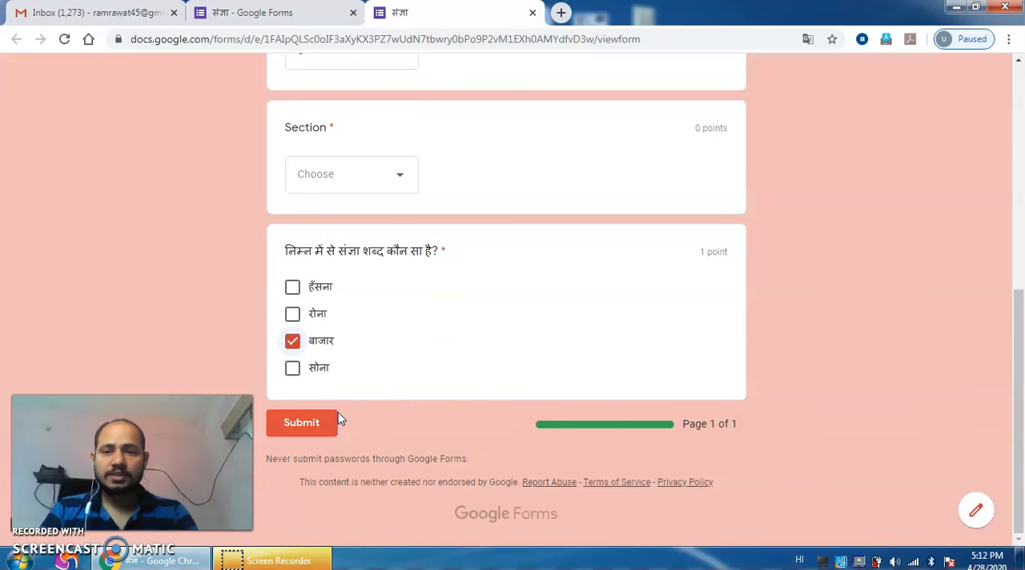
{"action": "left_click", "coordinate": [315, 427]}
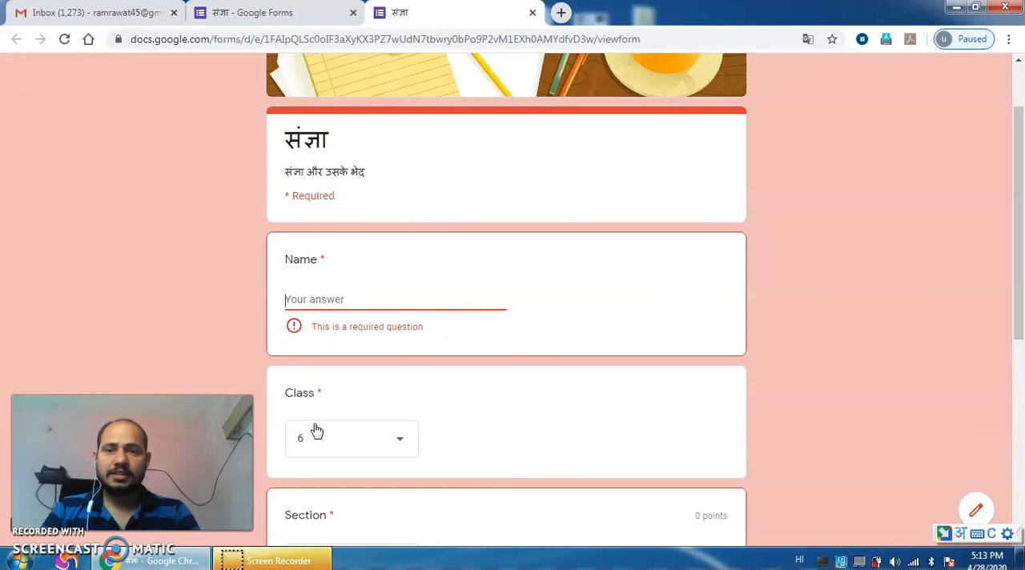
Step: Fill in the student's name in the required Name field and choose C as the Section
{"action": "left_click", "coordinate": [335, 298]}
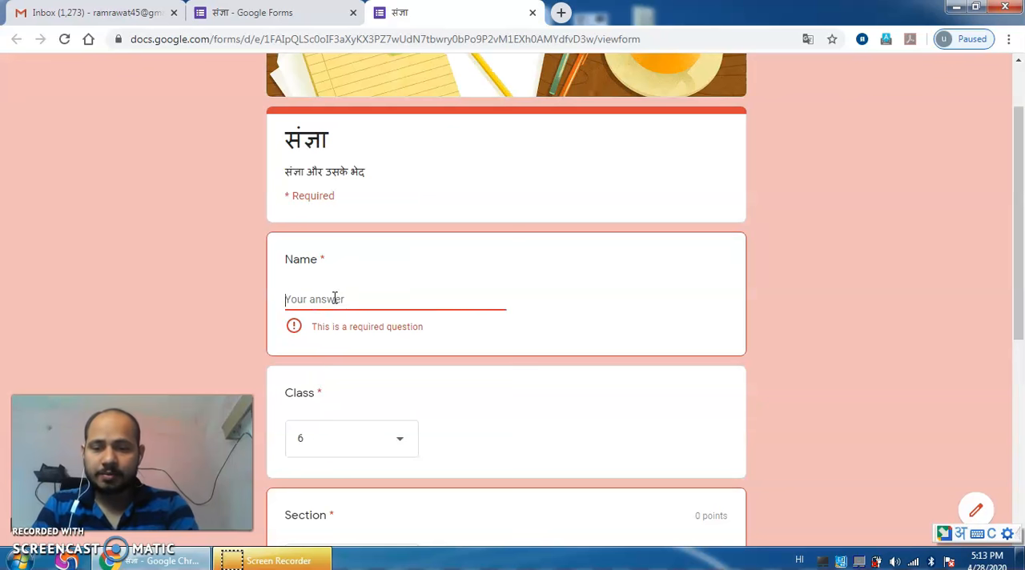
{"action": "type", "text": "Ram"}
{"action": "key", "text": "Return"}
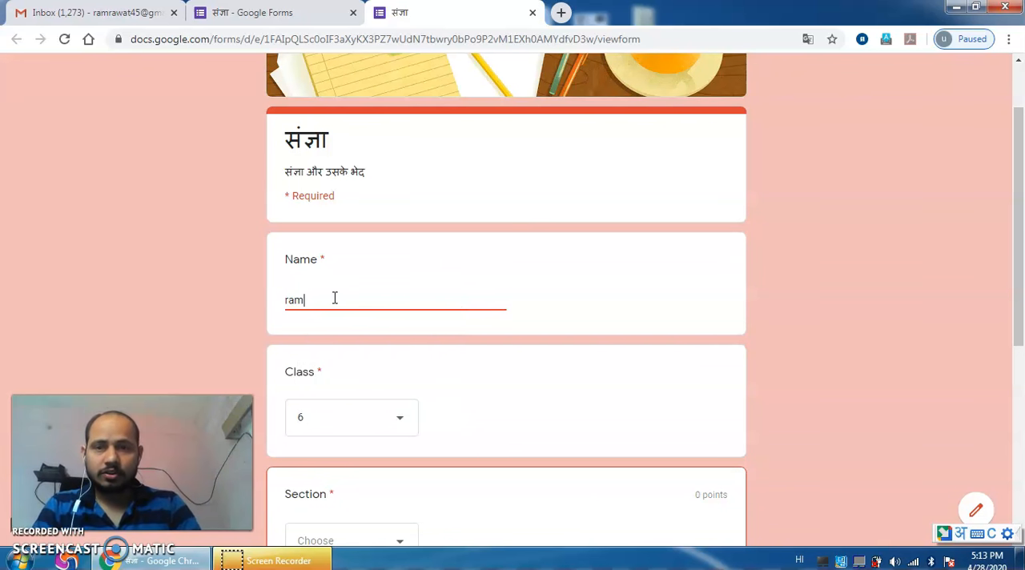
{"action": "left_click", "coordinate": [377, 543]}
{"action": "left_click", "coordinate": [330, 445]}
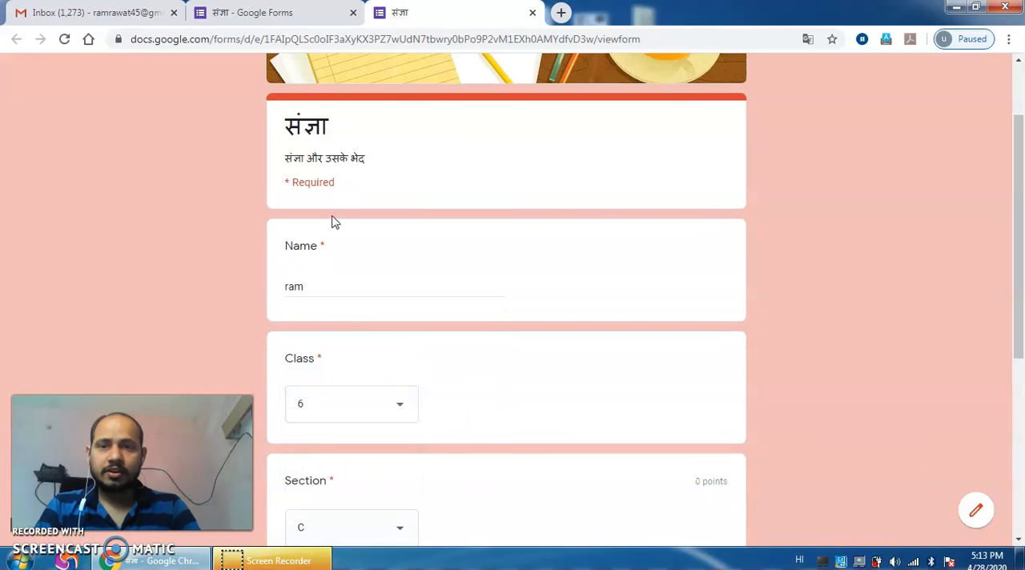
Step: Submit the completed form and review the score and marked answers of the response
{"action": "scroll", "coordinate": [1021, 320], "scroll_direction": "down", "scroll_amount": 5}
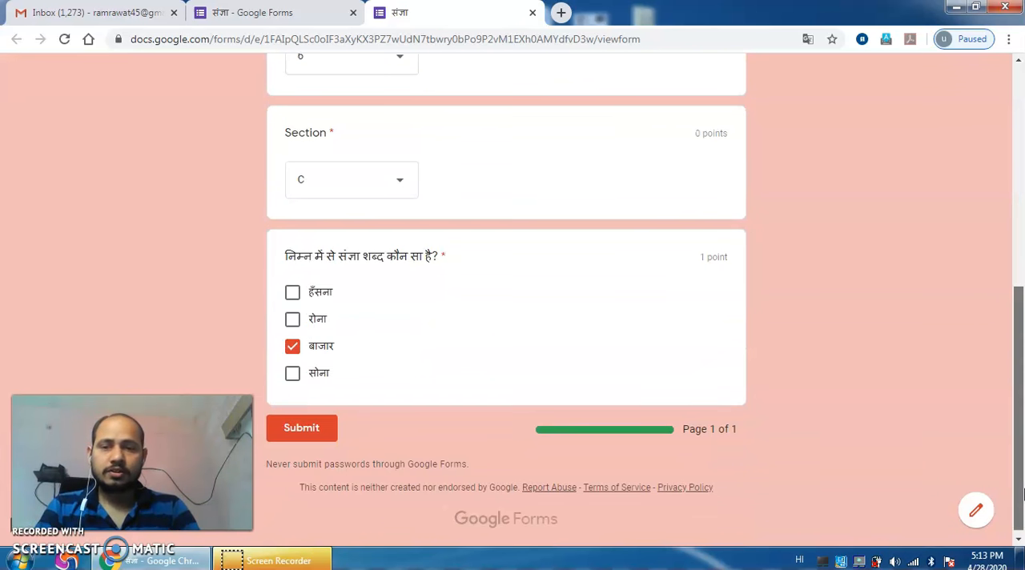
{"action": "left_click", "coordinate": [296, 426]}
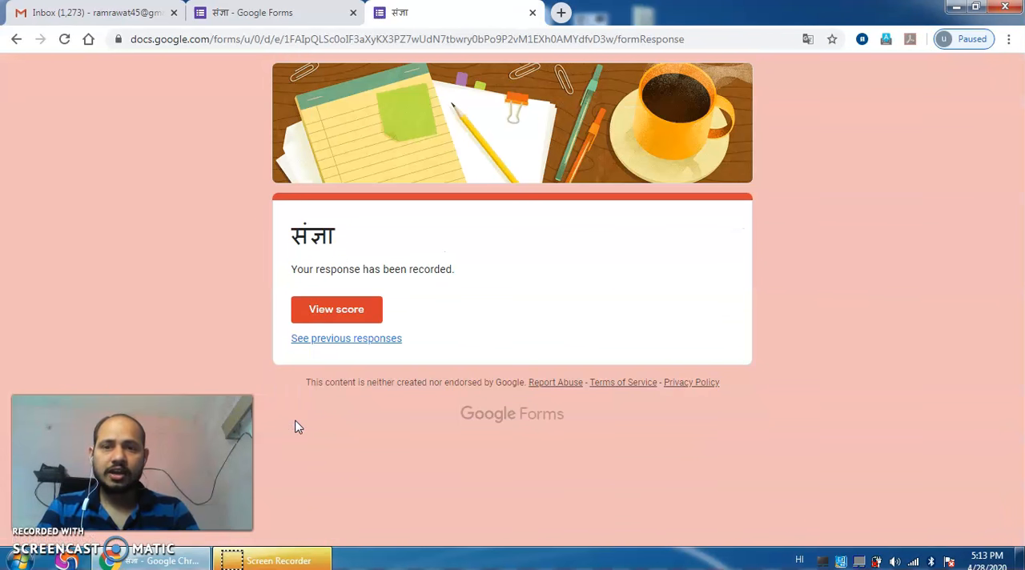
{"action": "left_click", "coordinate": [343, 316]}
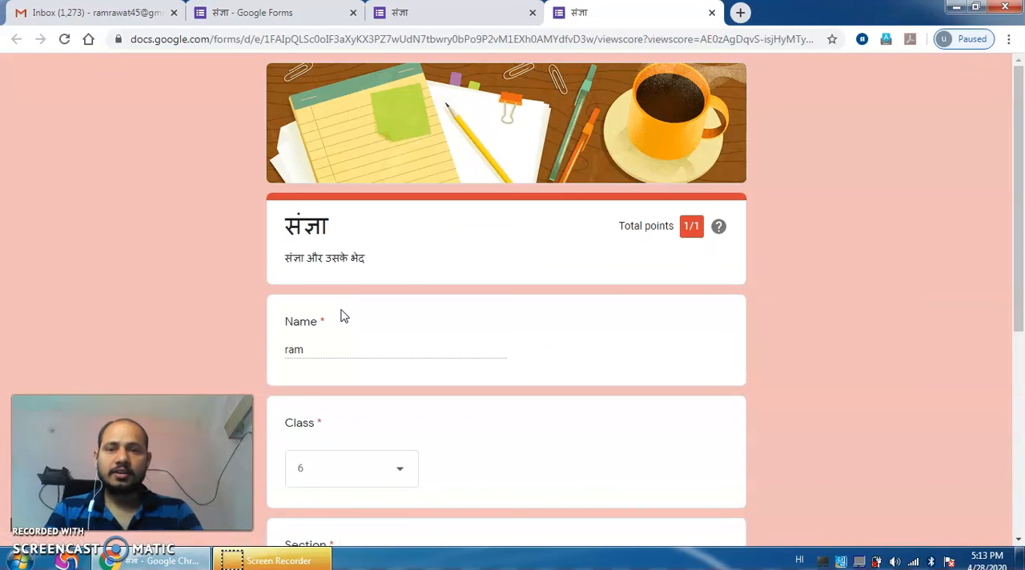
{"action": "scroll", "coordinate": [762, 319], "scroll_direction": "down", "scroll_amount": 5}
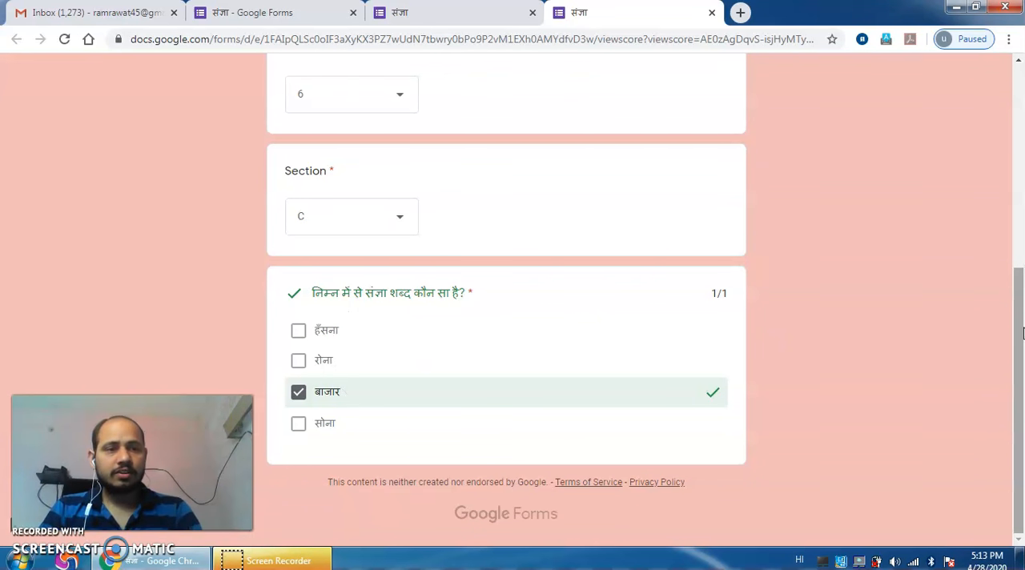
{"action": "scroll", "coordinate": [1023, 320], "scroll_direction": "up", "scroll_amount": 5}
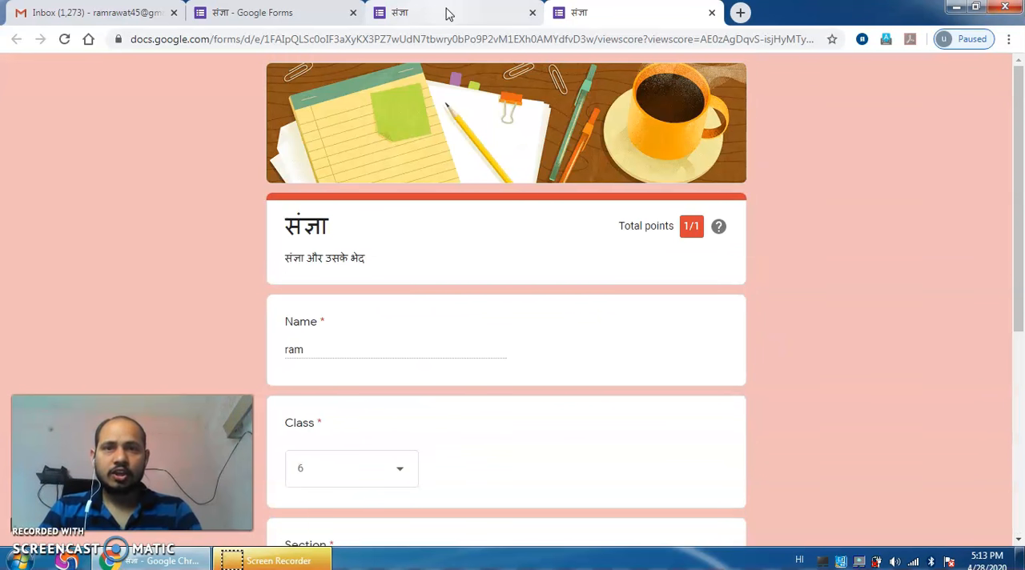
Step: Return to the form editor's responses and send them to a new spreadsheet named संज्ञा (Responses)
{"action": "left_click", "coordinate": [448, 13]}
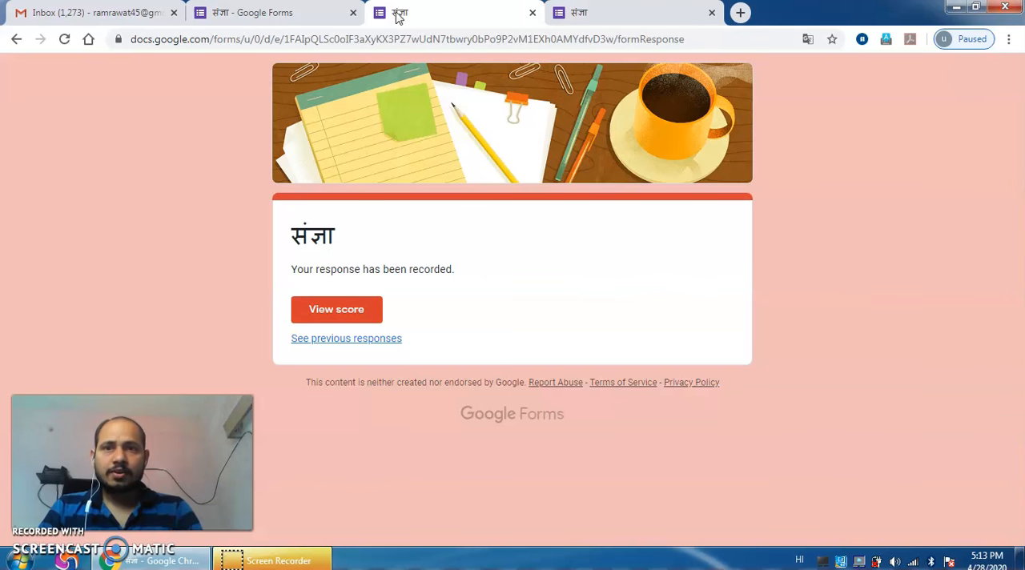
{"action": "left_click", "coordinate": [251, 12]}
{"action": "left_click", "coordinate": [545, 120]}
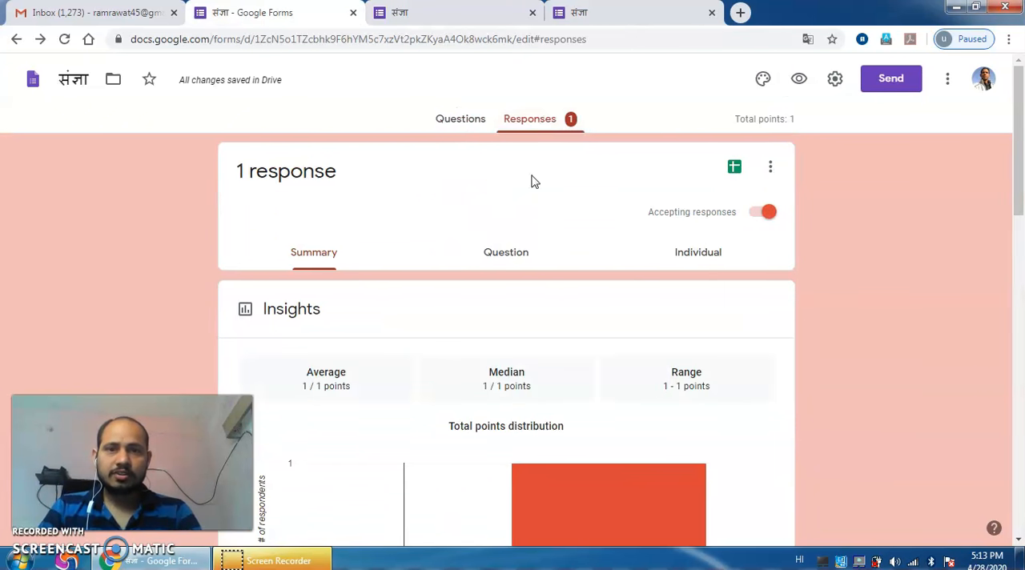
{"action": "left_click", "coordinate": [734, 169]}
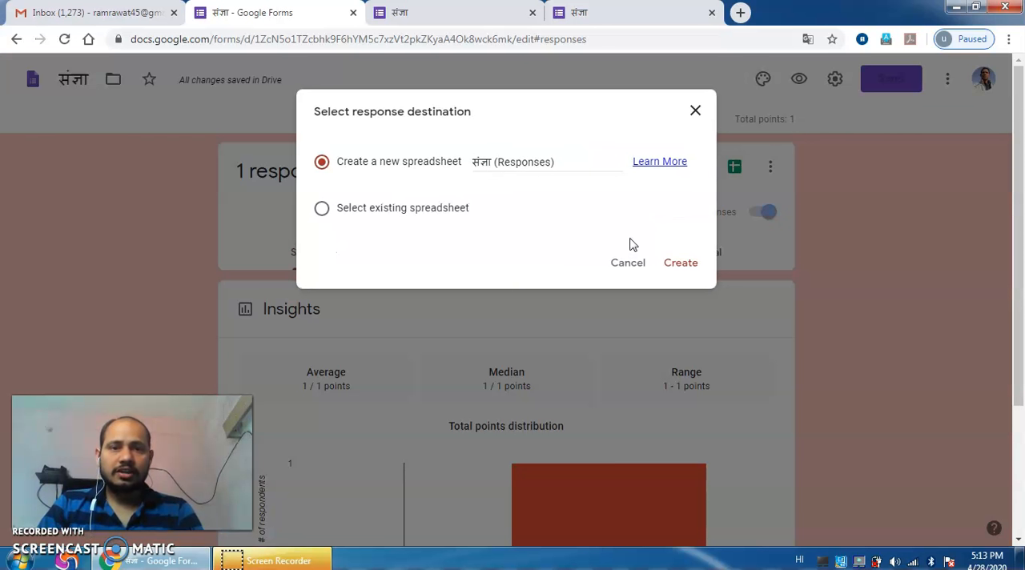
{"action": "left_click", "coordinate": [681, 270]}
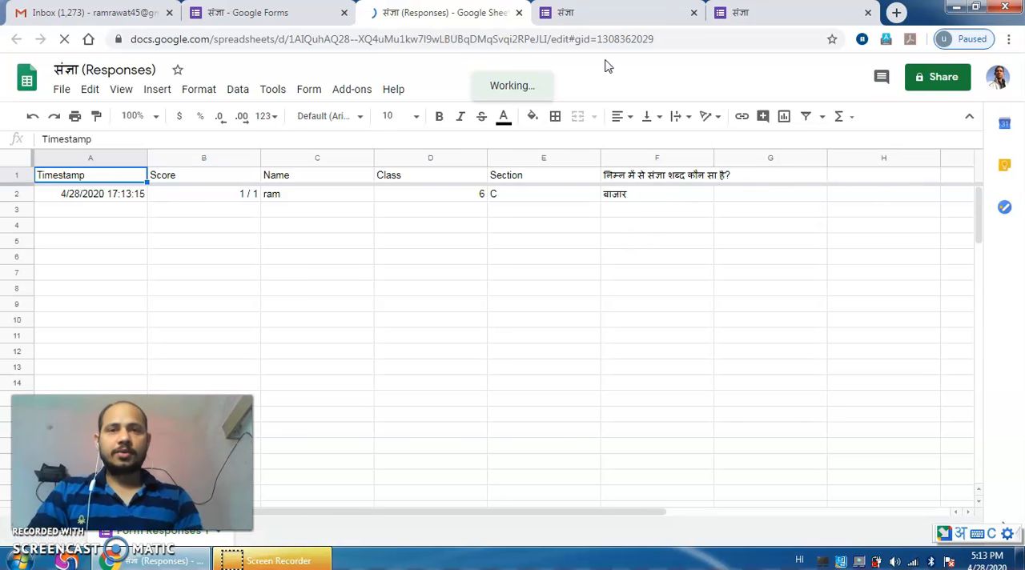
Step: Close the response spreadsheet, score and submitted form pages, and return to the form's questions in the editor
{"action": "left_click", "coordinate": [519, 12]}
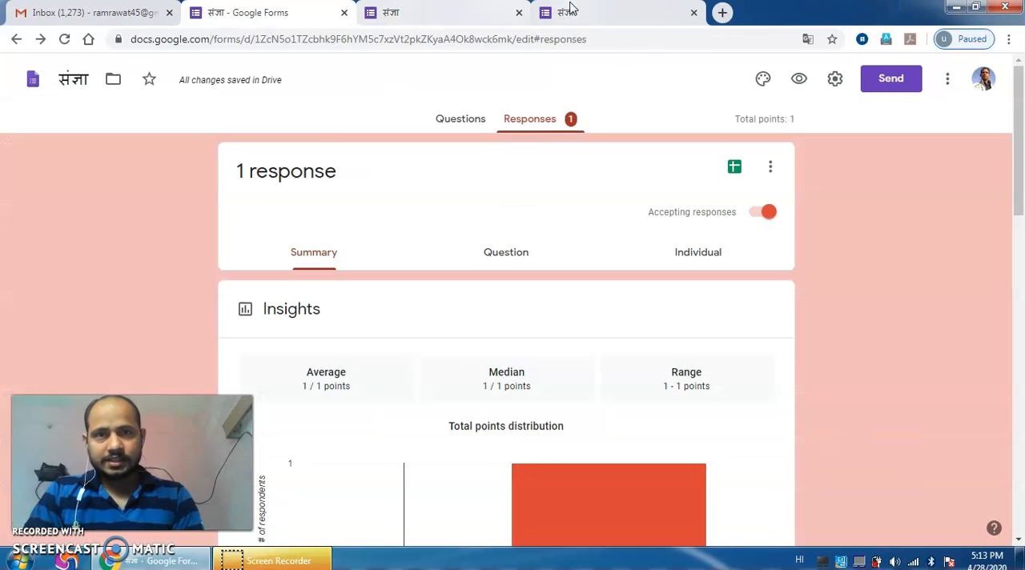
{"action": "left_click", "coordinate": [519, 12]}
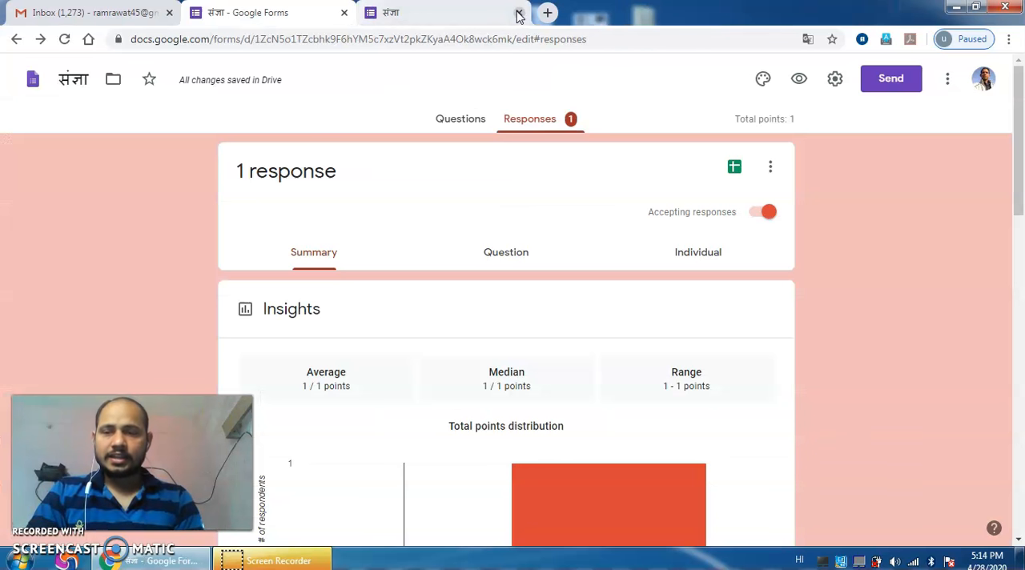
{"action": "left_click", "coordinate": [519, 13]}
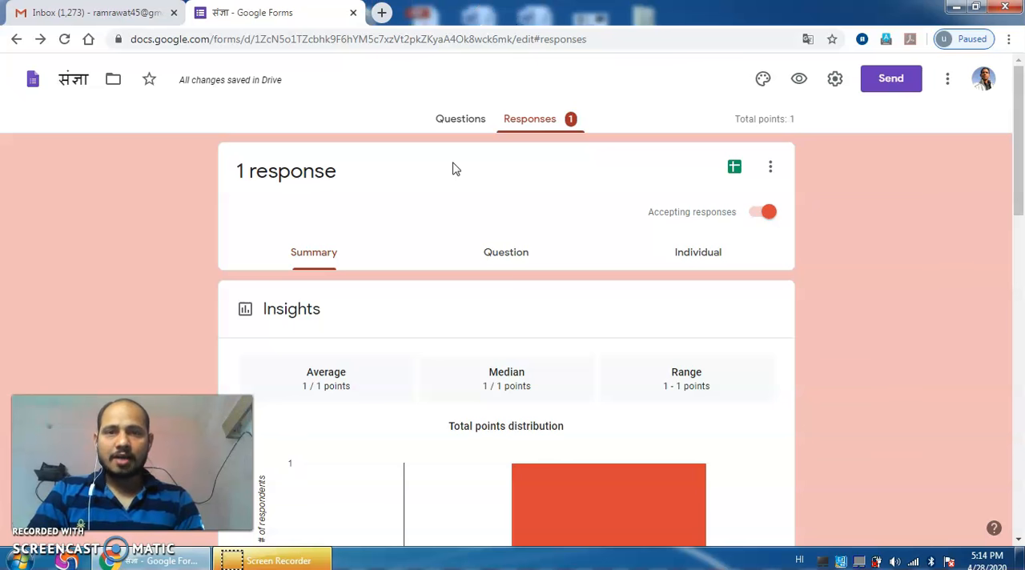
{"action": "left_click", "coordinate": [458, 126]}
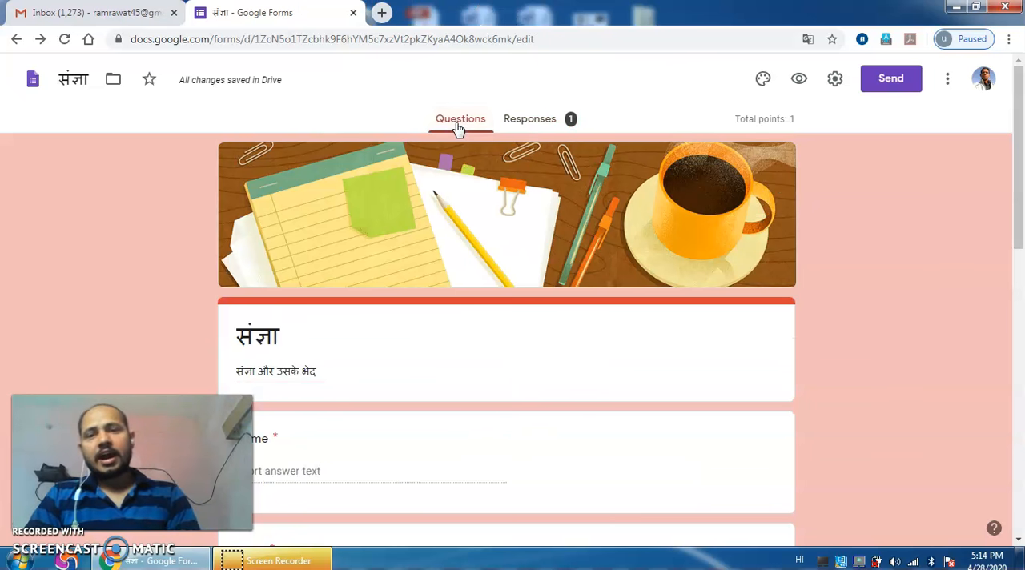